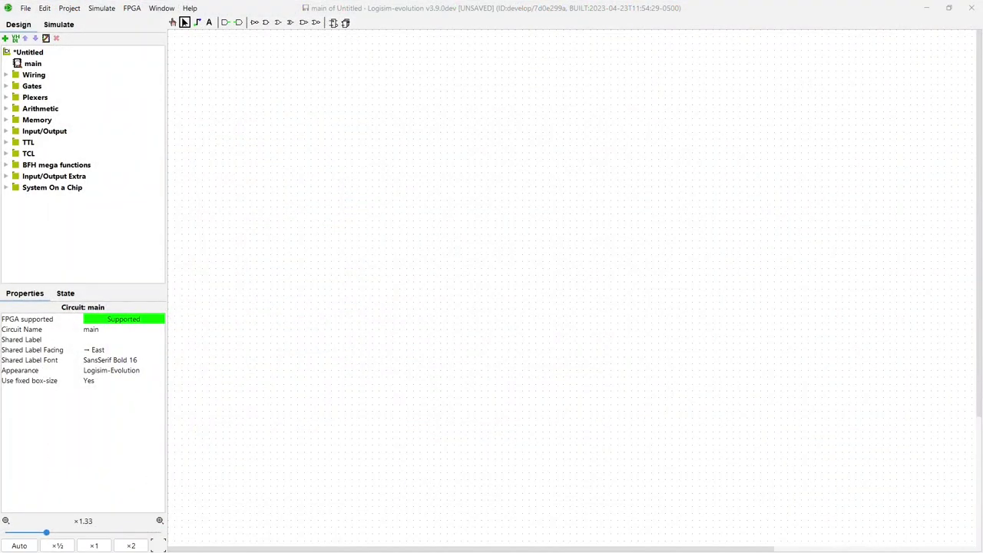
- Rename the main circuit to Kbd
left_click(33, 64)
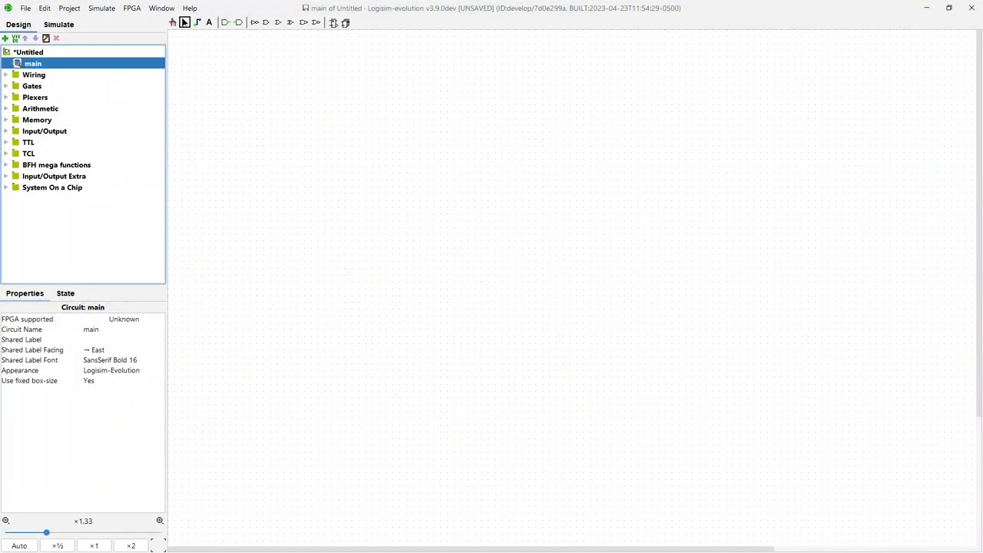
left_click(107, 330)
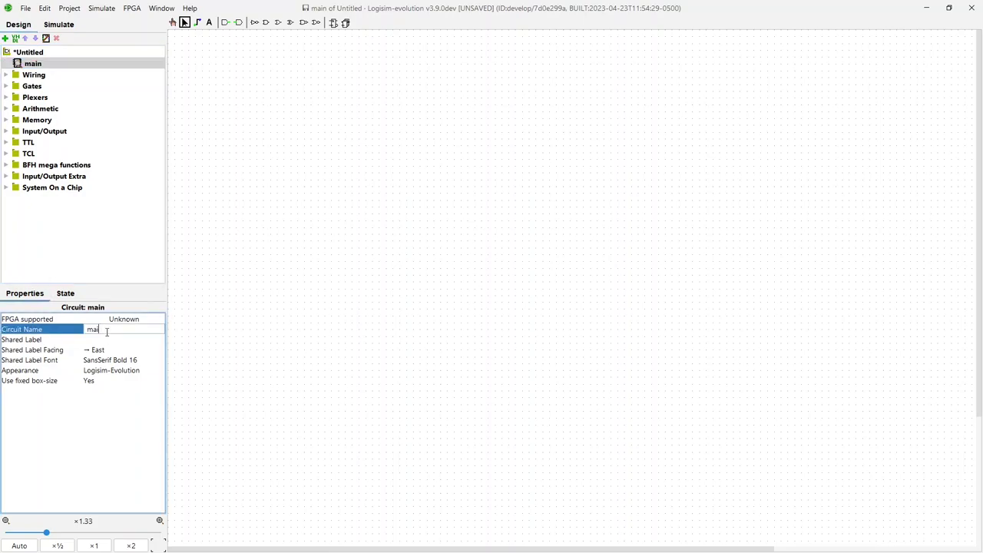
type("Kbd")
key("Return")
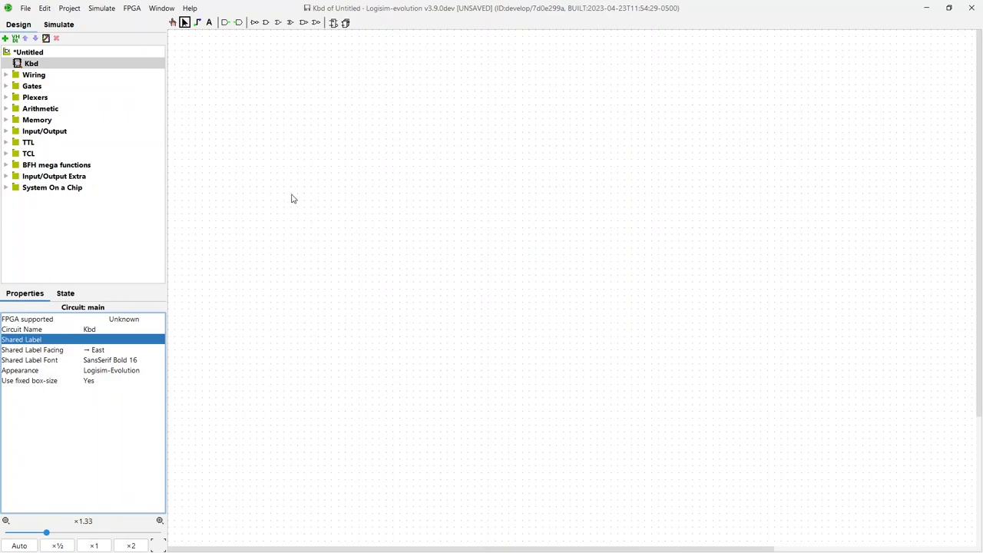
- Place a 1-bit input pin labelled kbddata near the top left
left_click(6, 78)
left_click(7, 77)
left_click(39, 98)
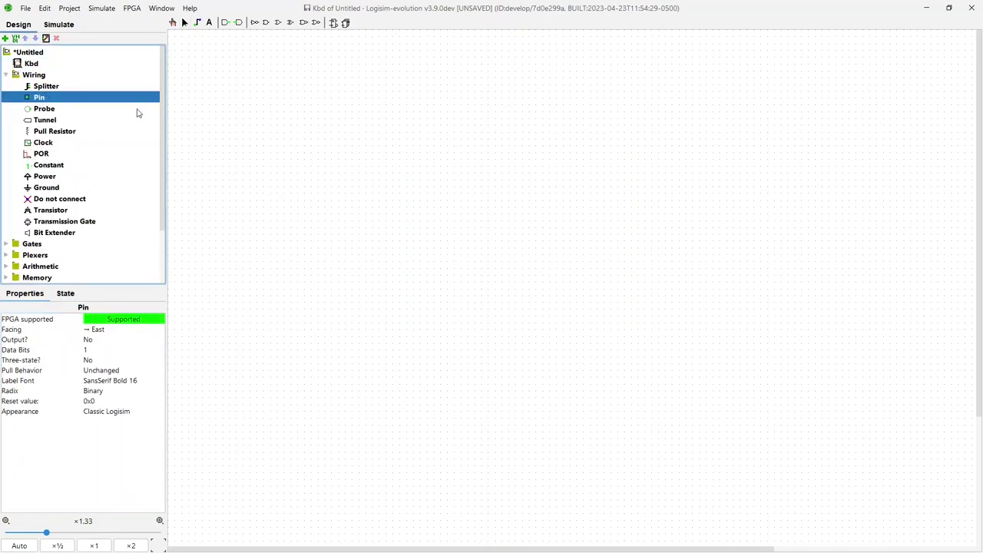
left_click(278, 132)
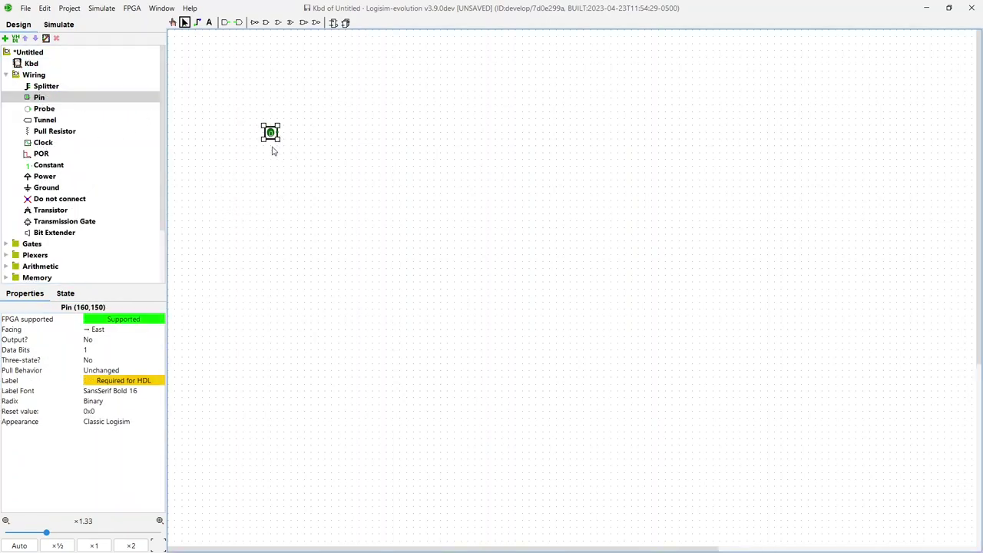
left_click(102, 381)
type("kbddata")
key("Return")
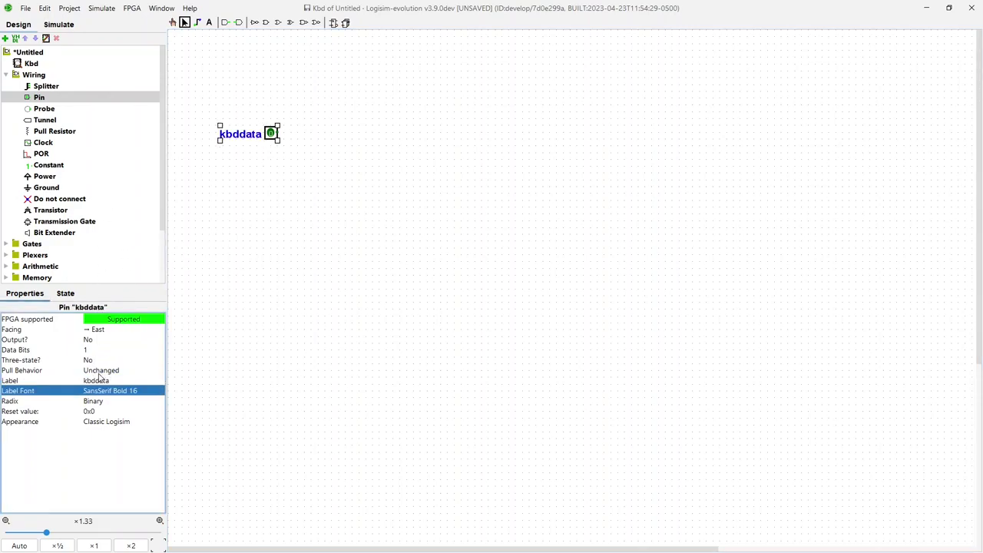
left_click(213, 117)
- Add a second input pin labelled kbdclk just below kbddata
left_click(54, 96)
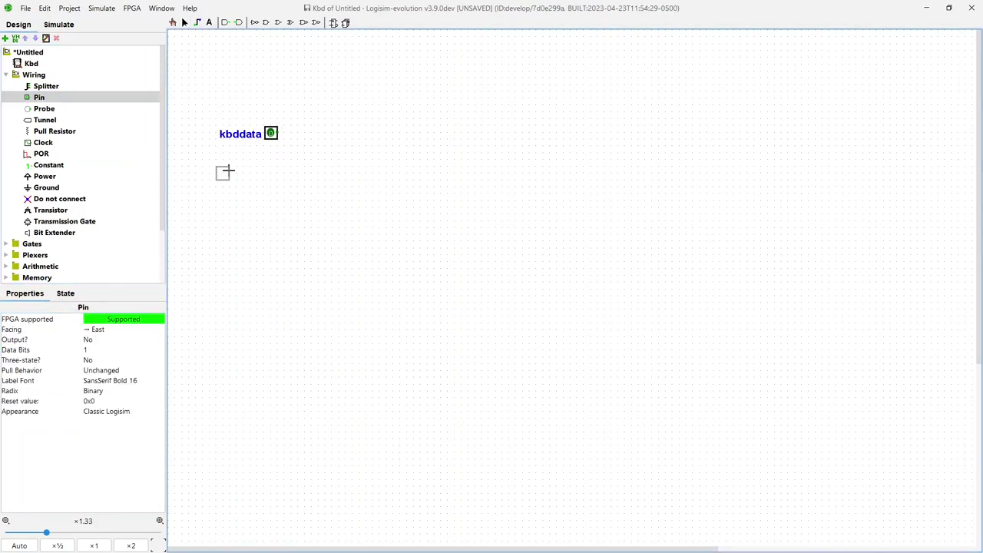
left_click(278, 153)
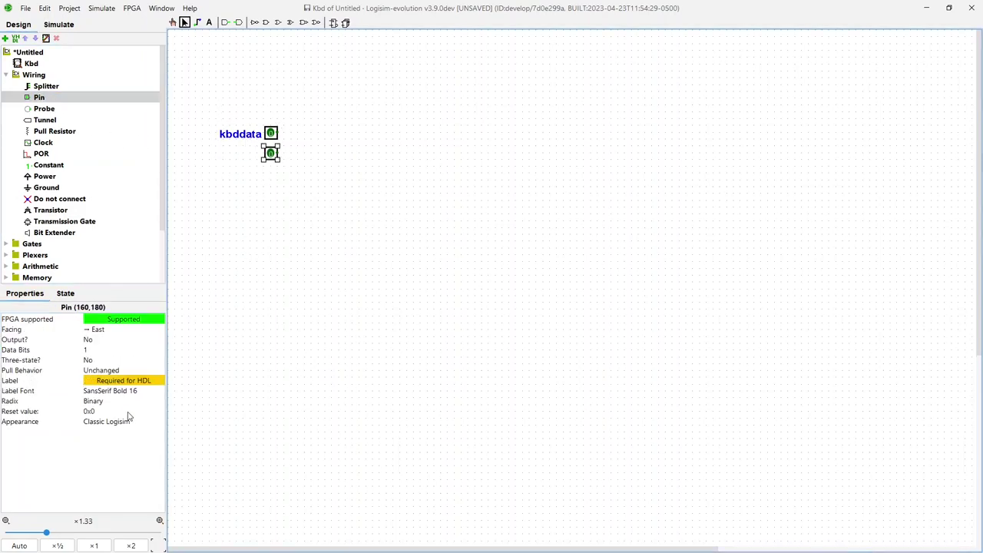
left_click(110, 378)
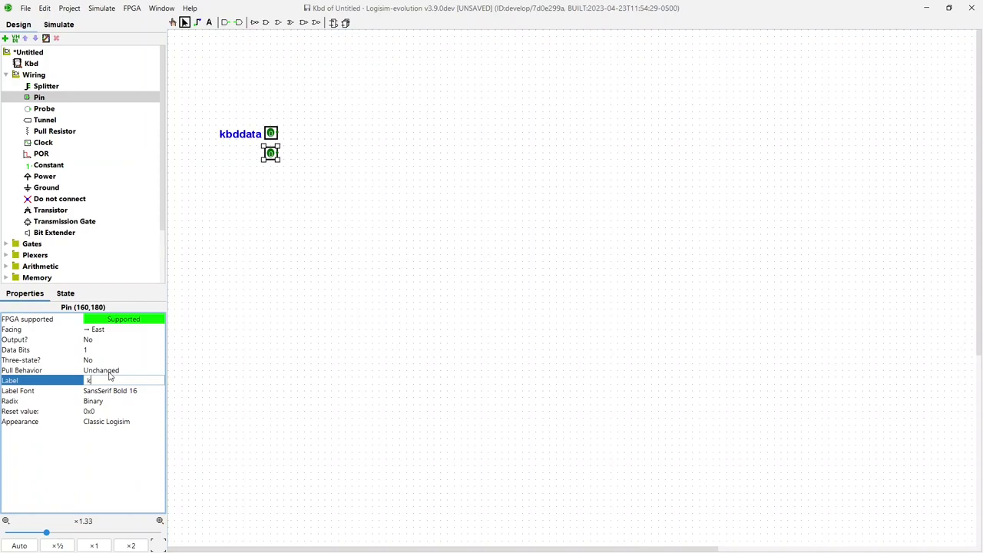
type("kbdclk")
key("Return")
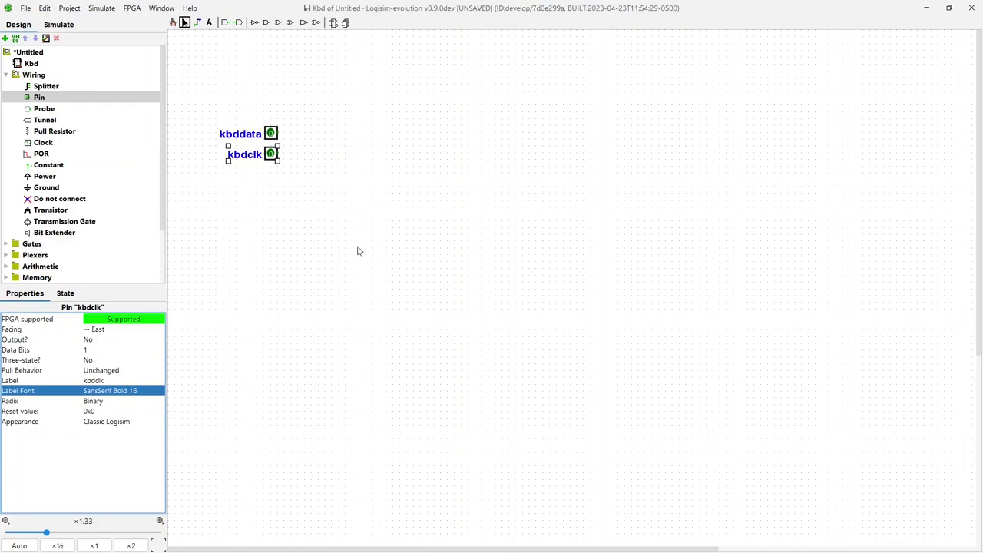
- Place a pin far to the right and label it asciiout
left_click(38, 97)
left_click(728, 146)
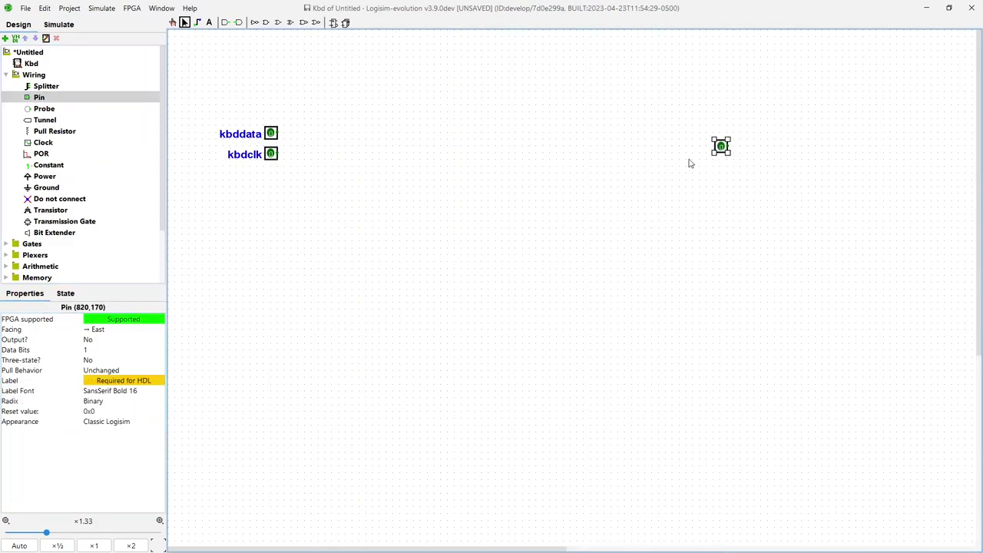
left_click(115, 380)
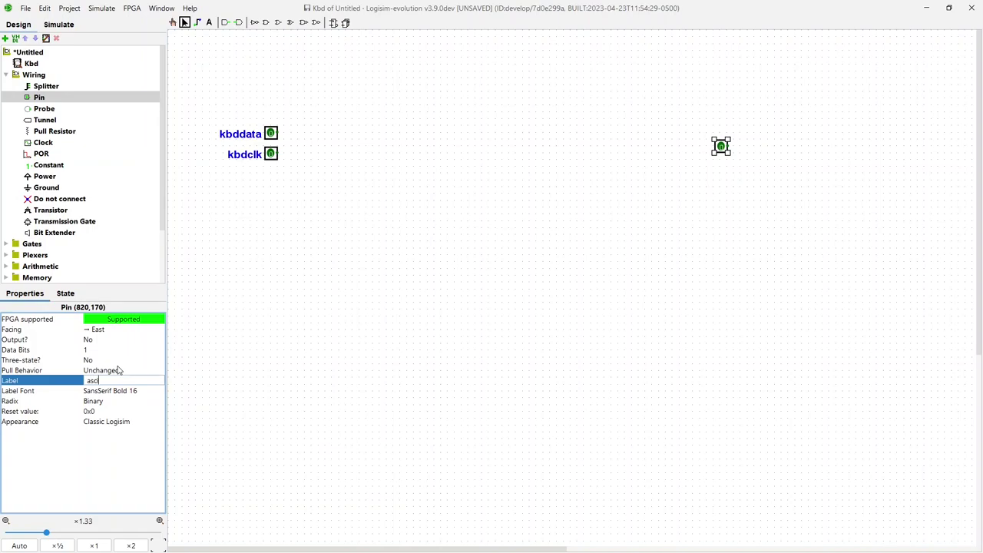
type("asciicode")
key("Return")
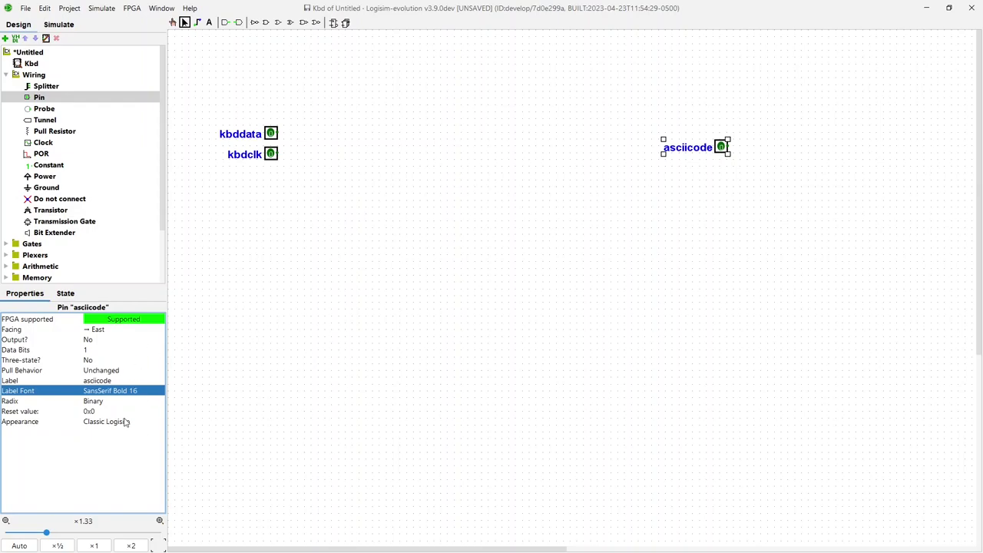
left_click(115, 381)
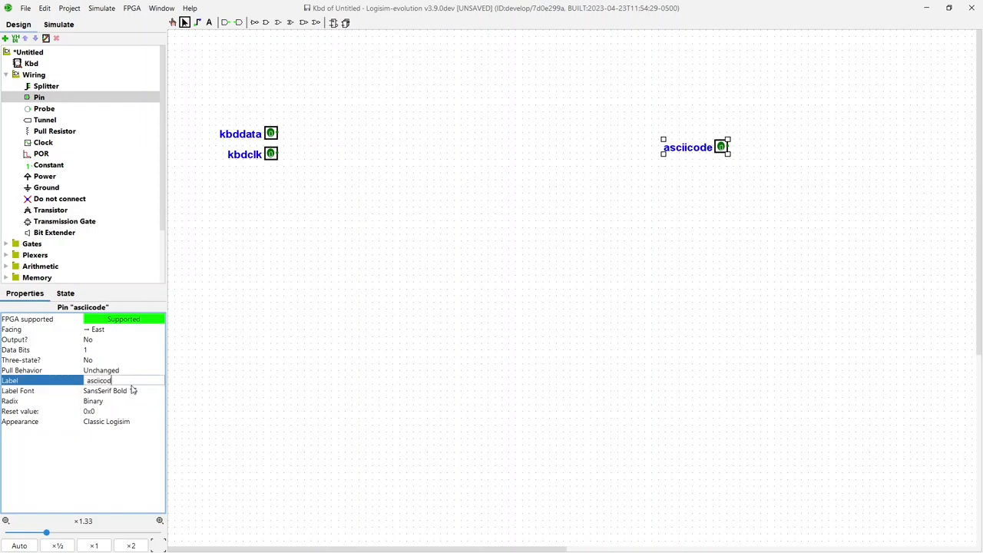
type("ut")
key("Return")
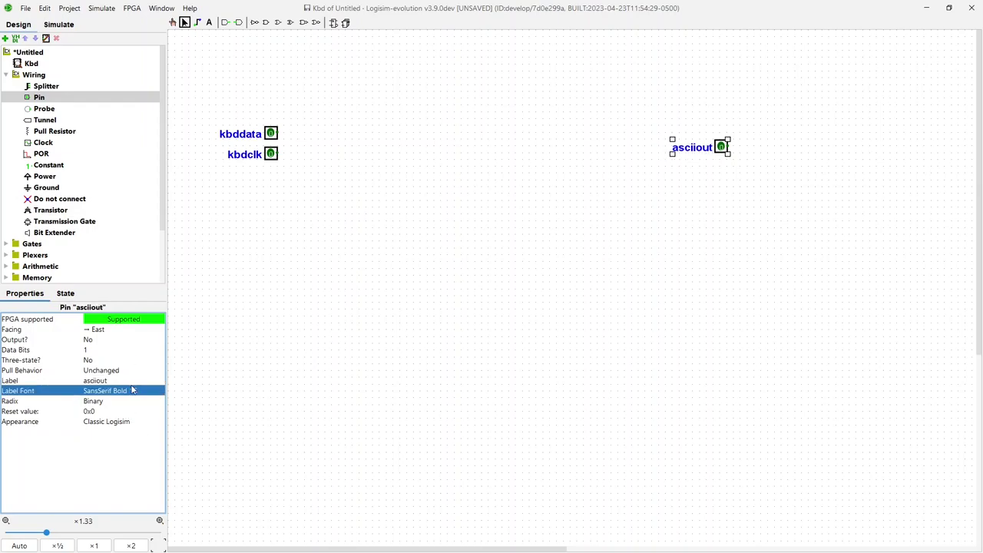
- Make asciiout an 8-bit output pin facing west
left_click(92, 350)
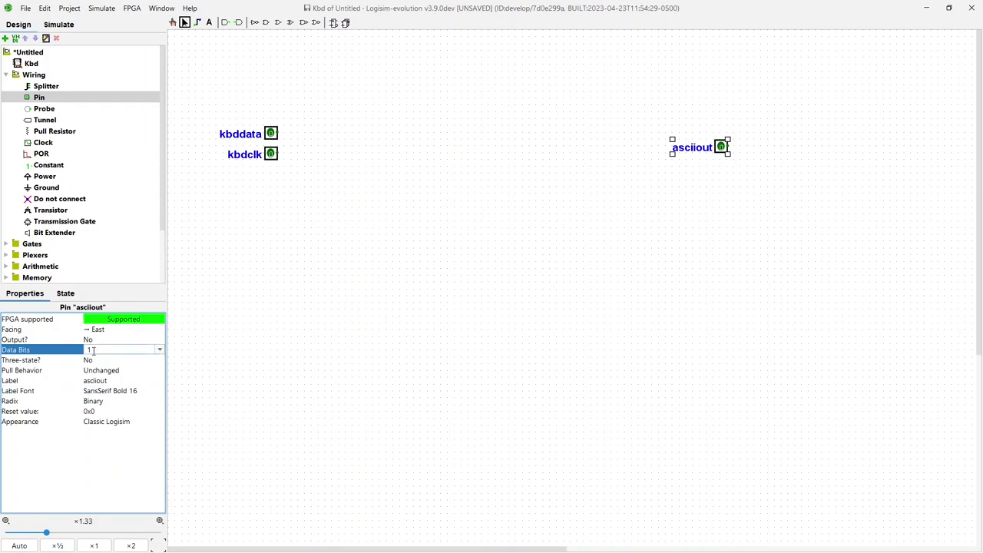
key("Return")
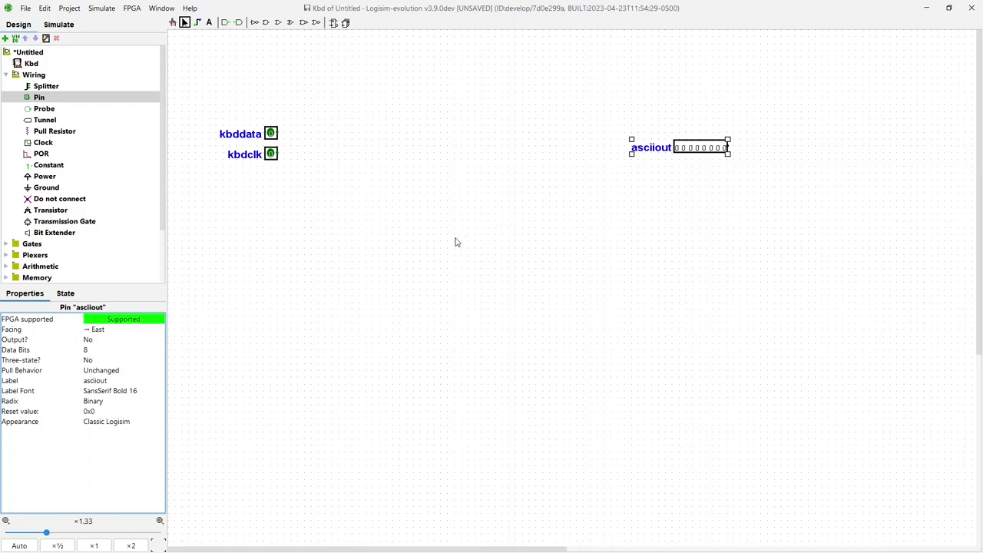
left_click(98, 340)
left_click(99, 346)
left_click(99, 335)
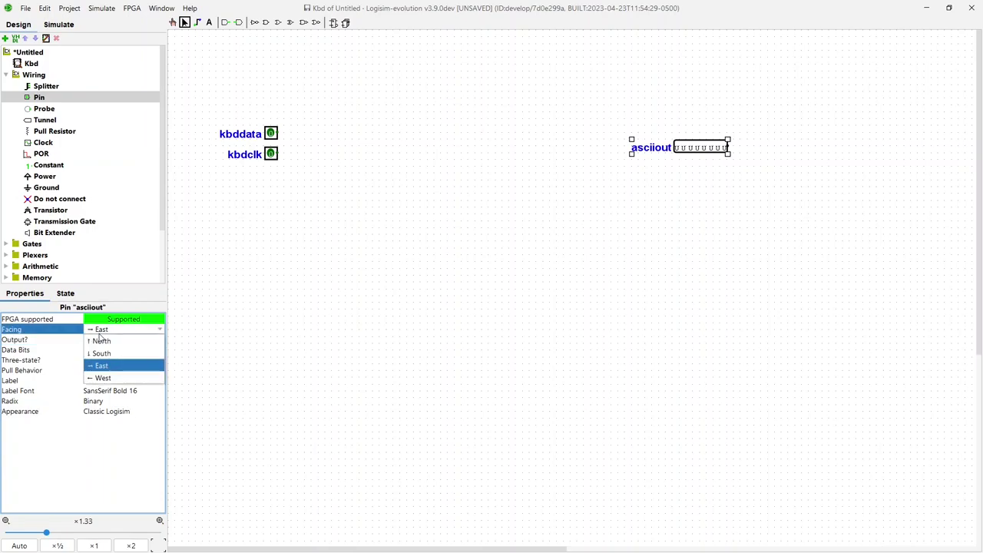
left_click(103, 379)
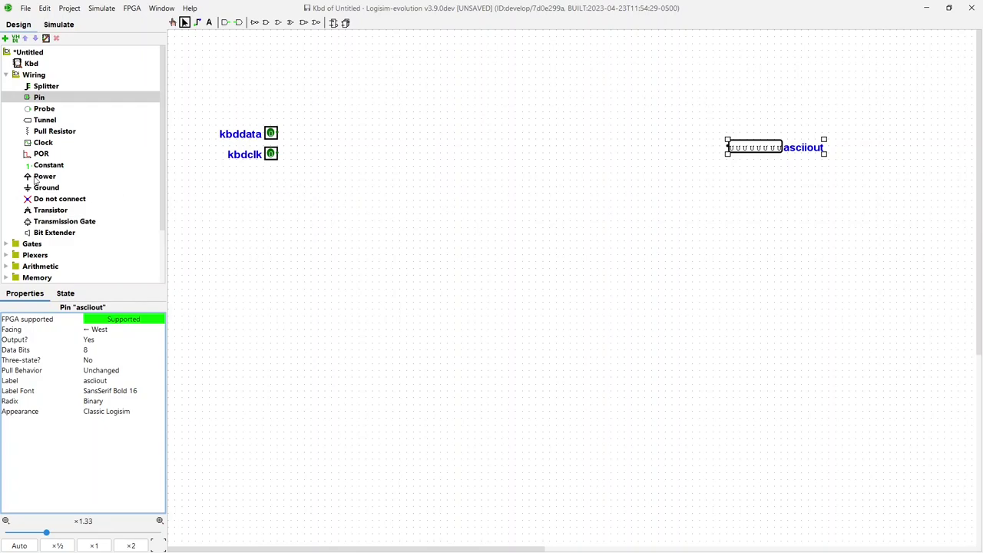
- Place a classic-appearance shift register between the inputs and output, level with kbdclk
scroll(38, 164, "down", 1)
scroll(43, 165, "down", 2)
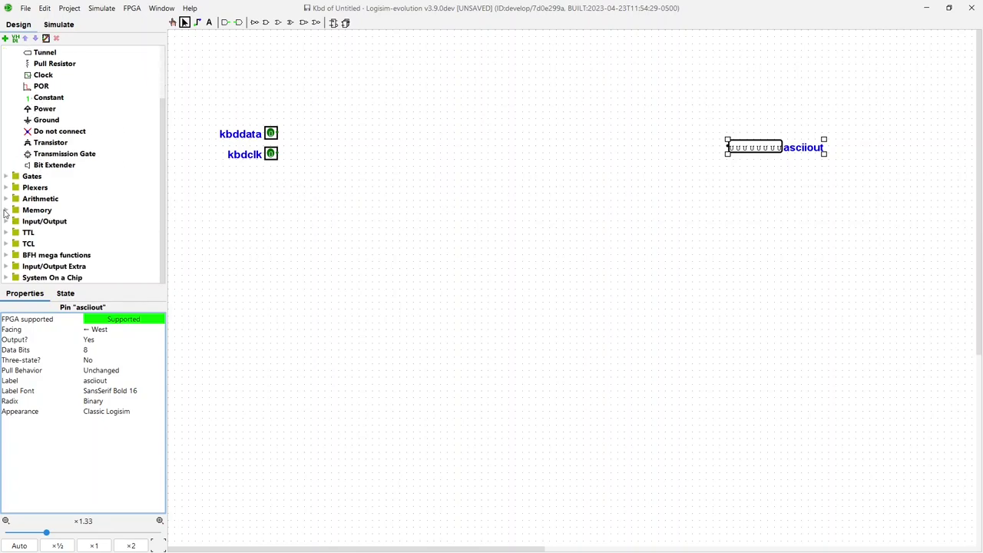
left_click(9, 214)
left_click(56, 244)
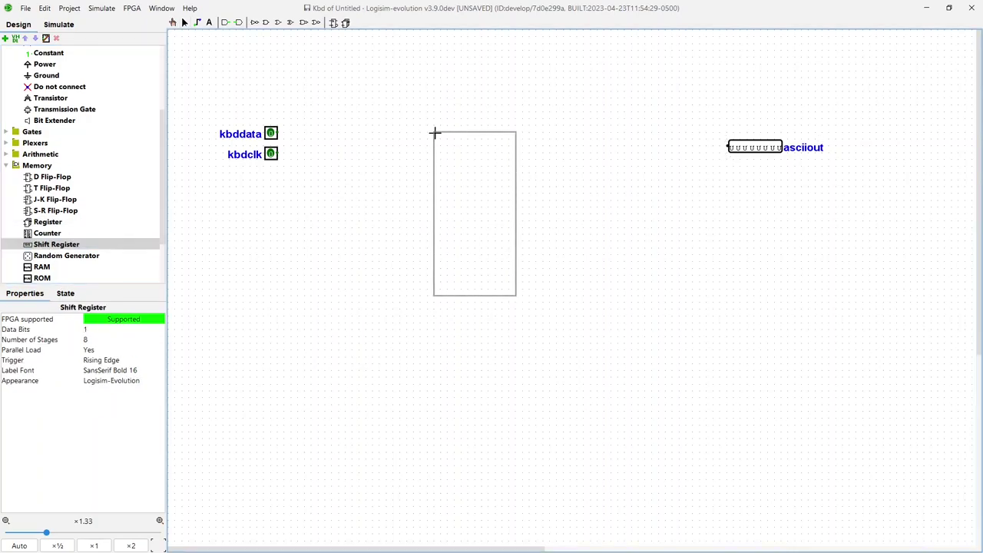
left_click(369, 134)
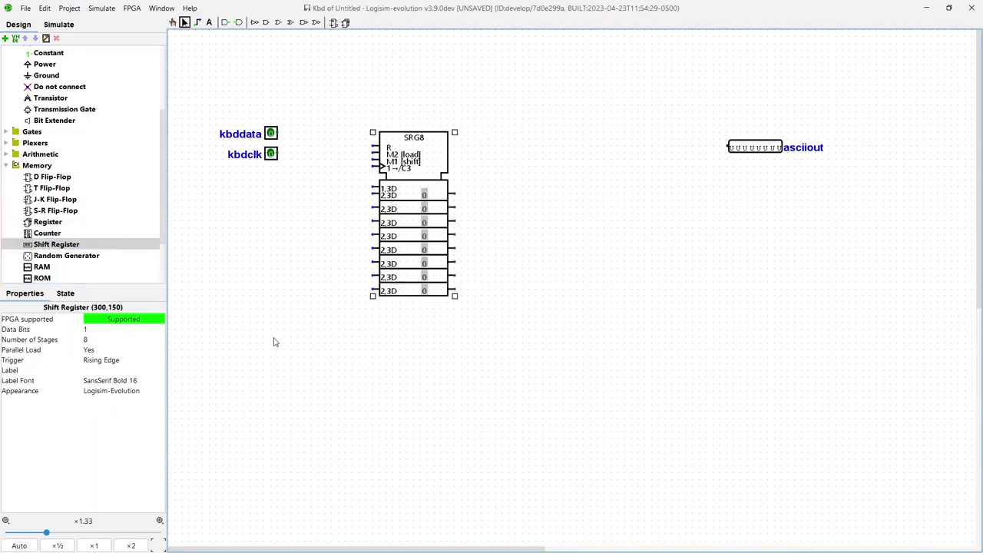
left_click(107, 392)
left_click(113, 404)
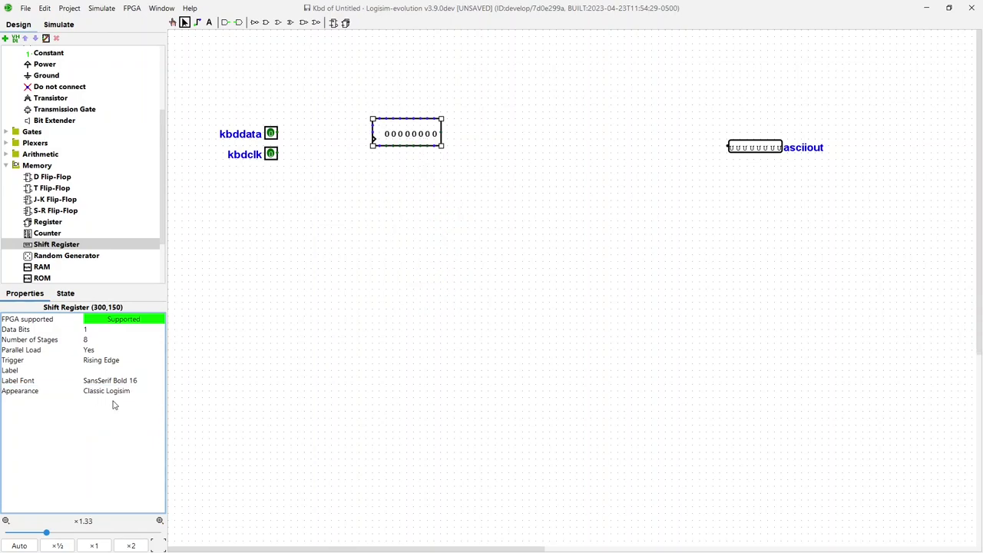
left_click_drag(400, 139, 400, 156)
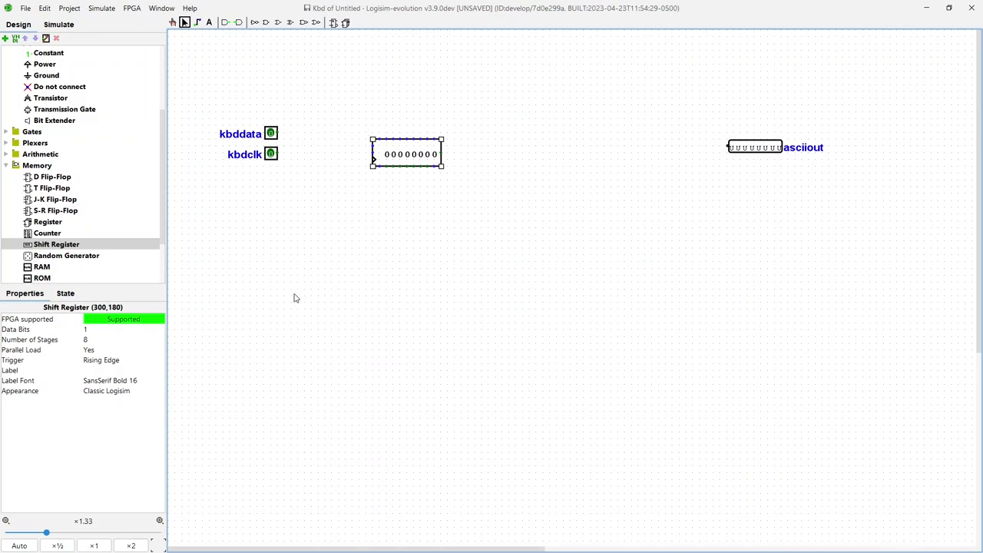
- Give the shift register 11 stages and a falling-edge trigger
left_click(94, 338)
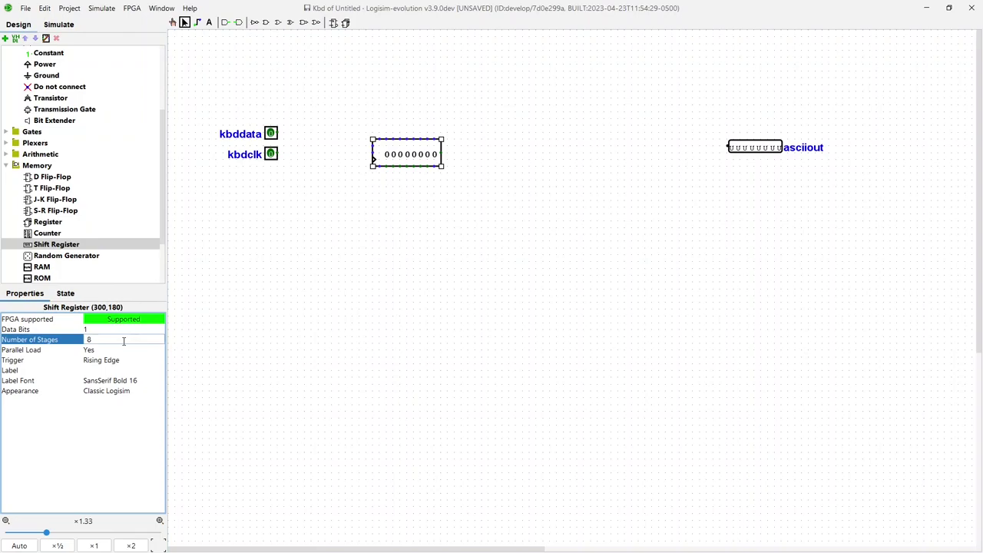
type("11")
key("Return")
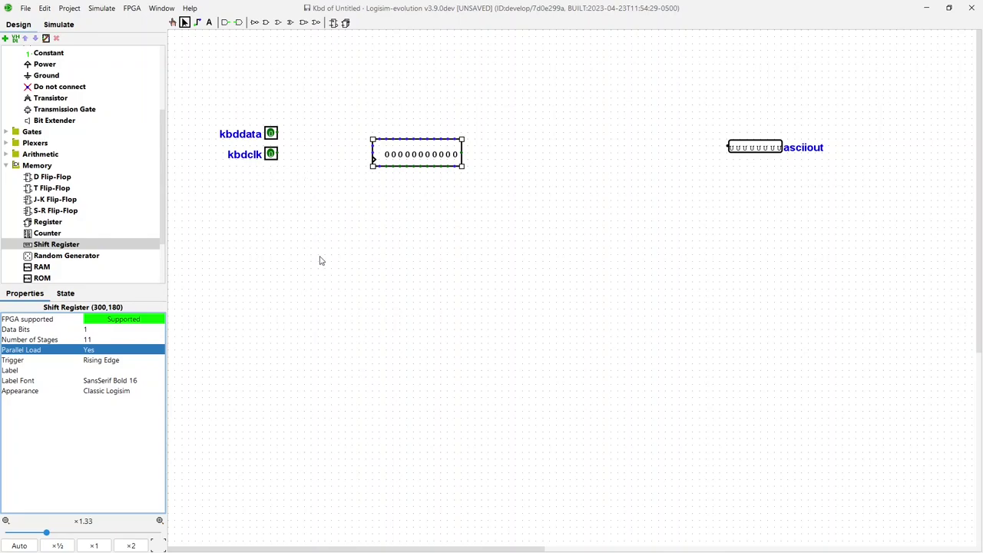
left_click(96, 361)
left_click(112, 384)
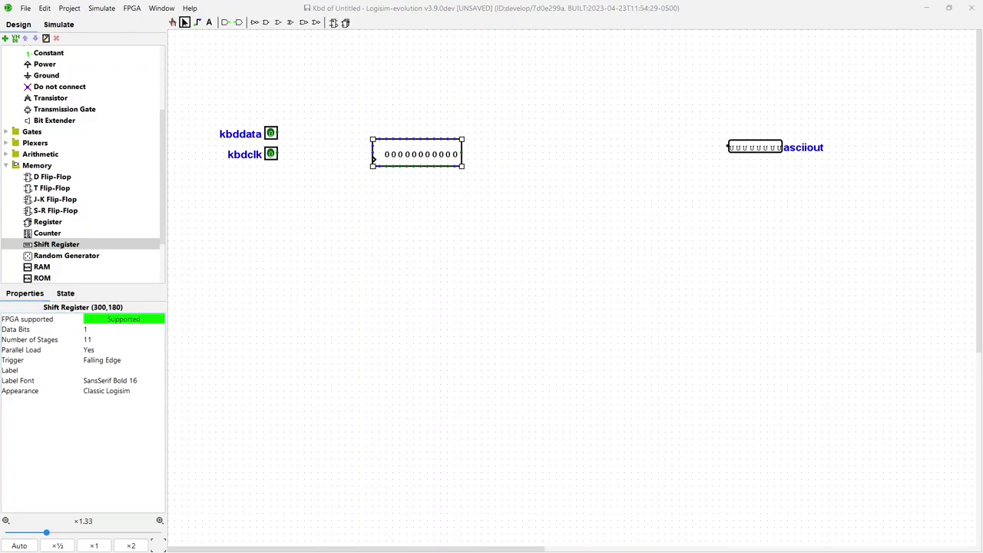
- Add a kbddata tunnel beside the kbddata pin and a second tunnel below it
key("t")
left_click(301, 133)
type("kbddata")
key("Return")
left_click(300, 153)
- Label the second tunnel kbdclk, shift the register up-right, and wire kbddata to its tunnel
type("kbdclk")
left_click_drag(396, 147, 462, 129)
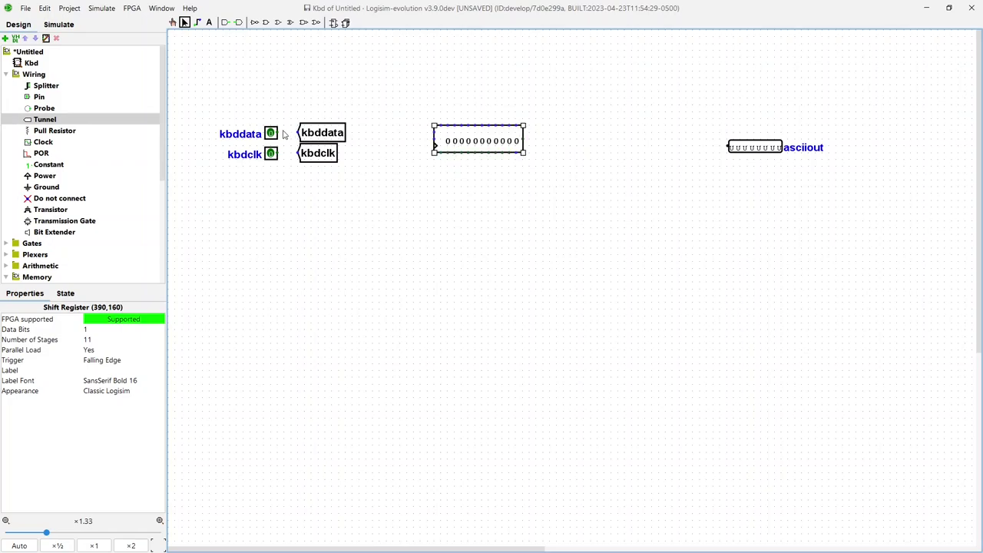
left_click_drag(278, 133, 299, 154)
- Add an east-facing kbdclk tunnel wired to the shift register's clock input
left_click(321, 159)
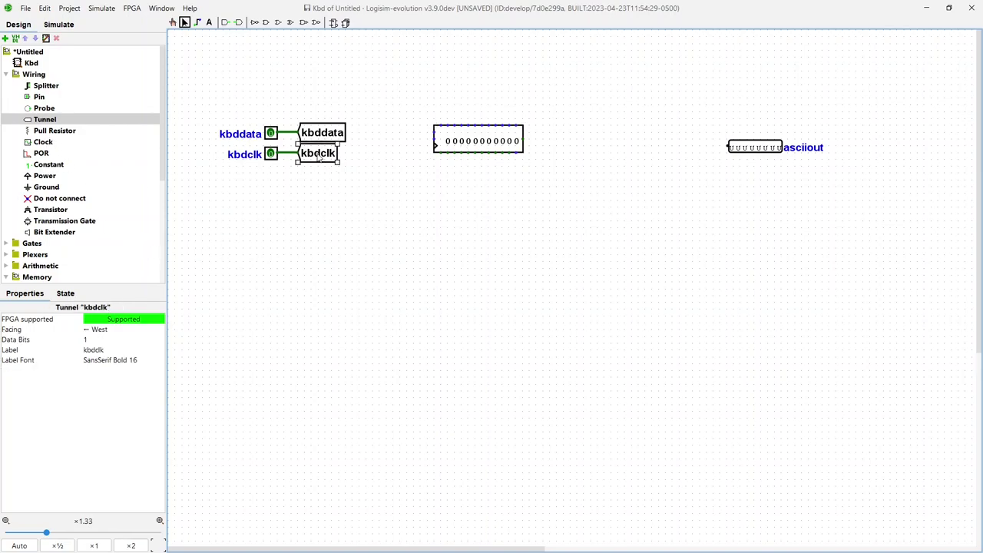
left_click_drag(329, 169, 410, 172)
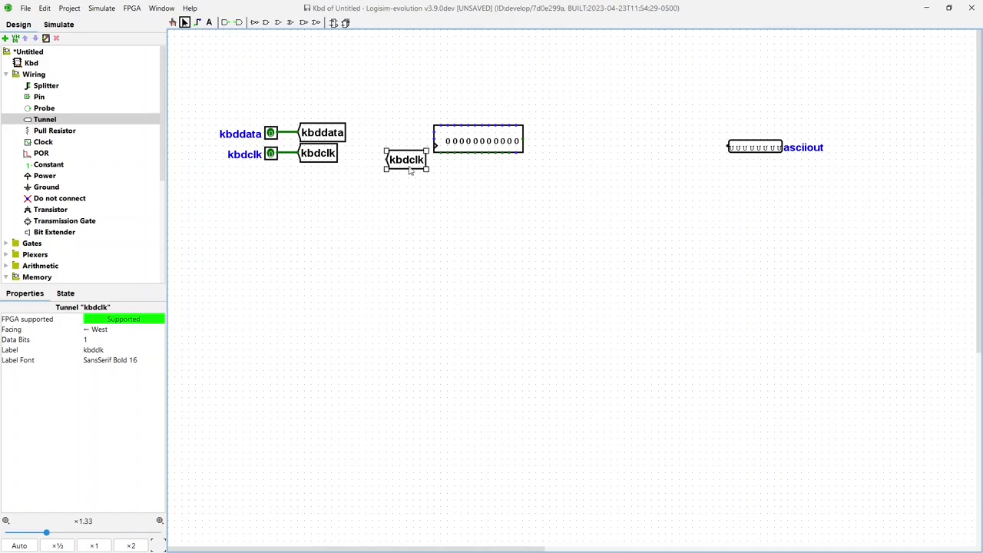
left_click(103, 329)
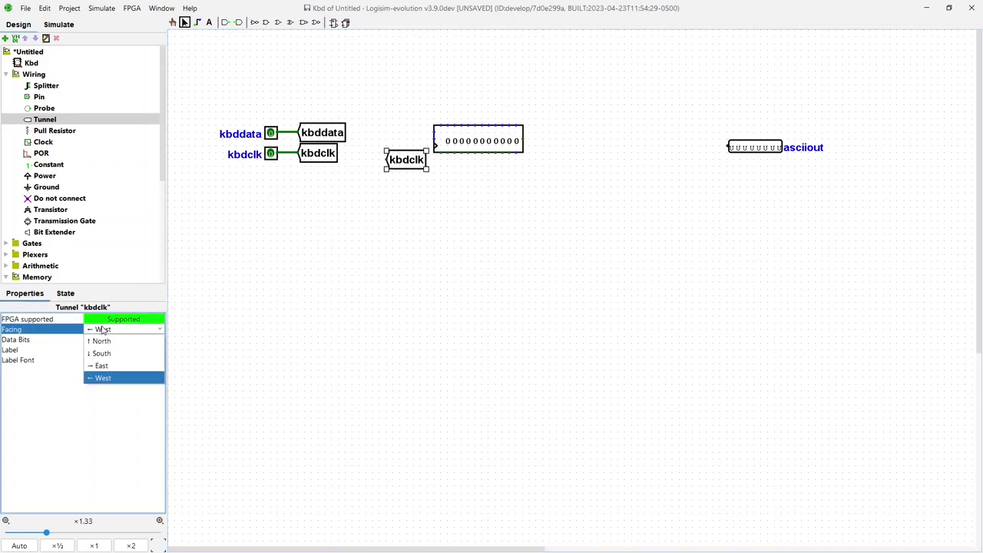
left_click(106, 366)
left_click_drag(372, 159, 396, 139)
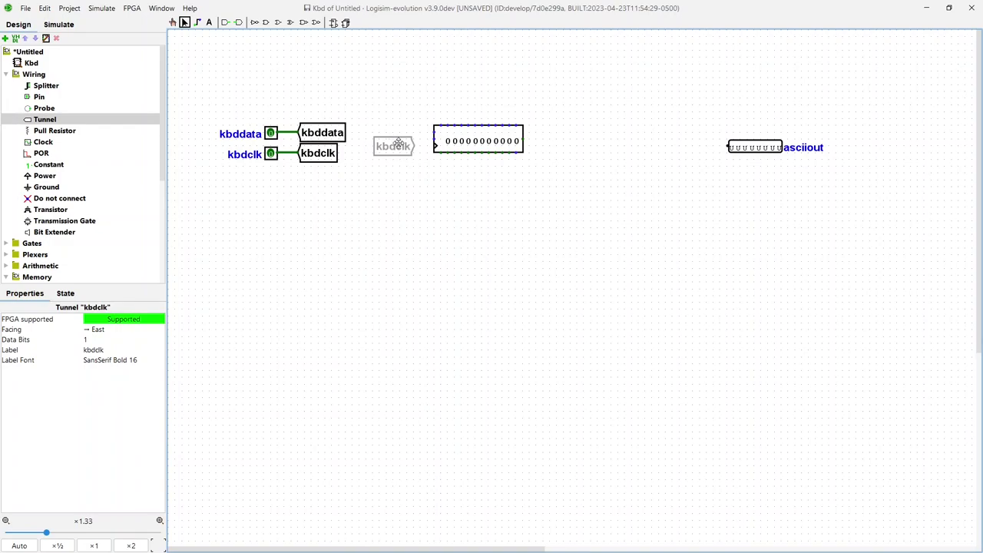
left_click(398, 143)
left_click_drag(416, 146, 434, 146)
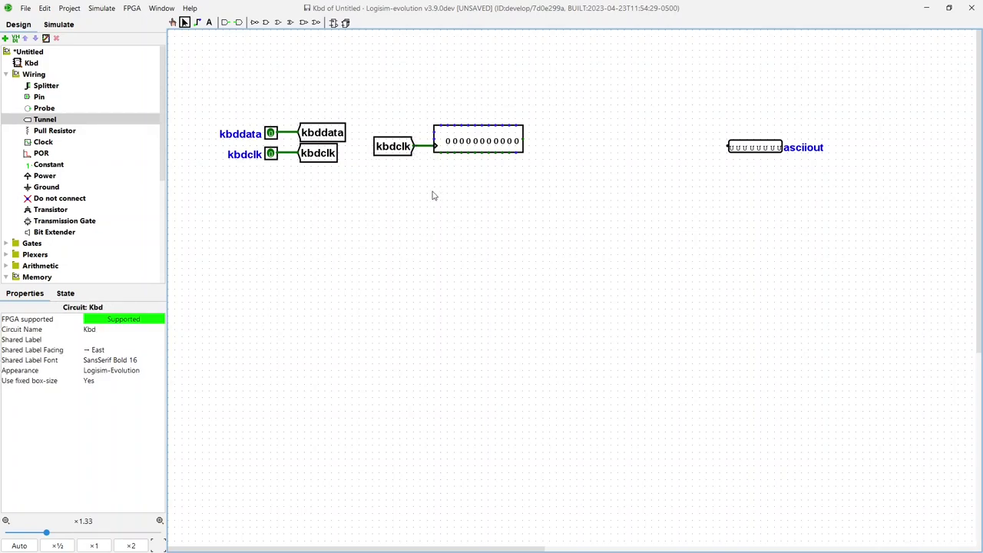
- Duplicate the kbddata tunnel, face it east, and attach it to the register's data input
left_click(329, 133)
key("ctrl+d")
left_click_drag(328, 133, 388, 98)
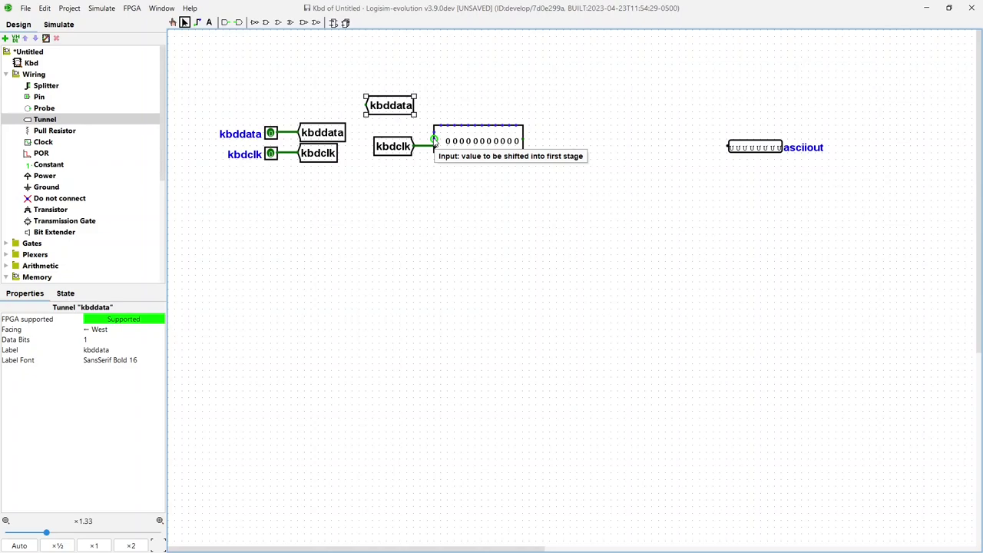
left_click(115, 328)
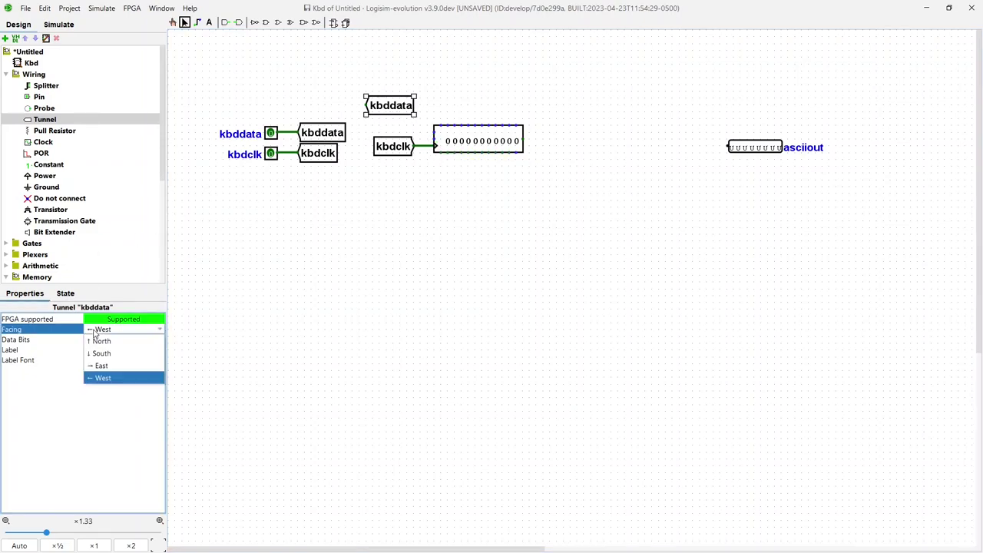
left_click(108, 372)
left_click_drag(381, 107, 435, 143)
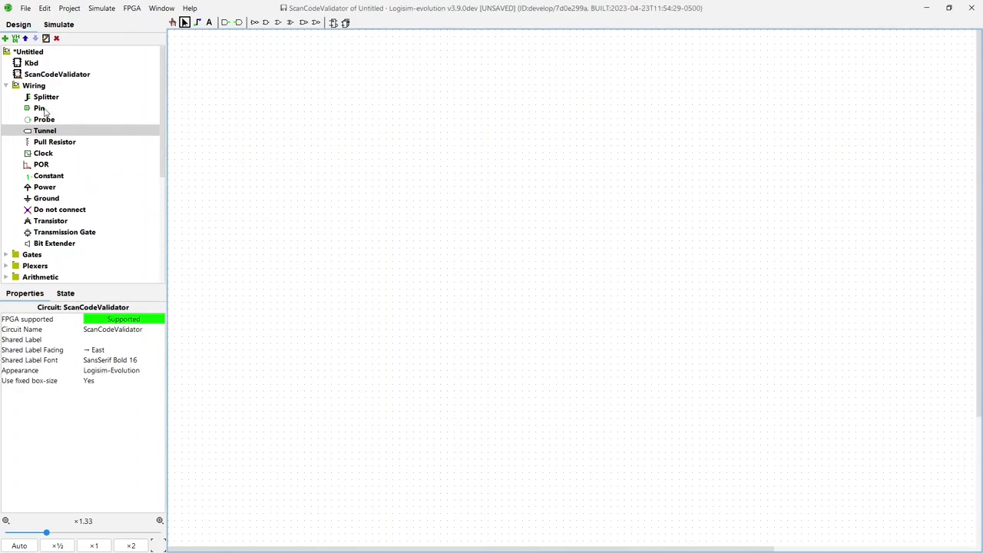
- Place an 11-bit input pin labelled d
left_click(42, 109)
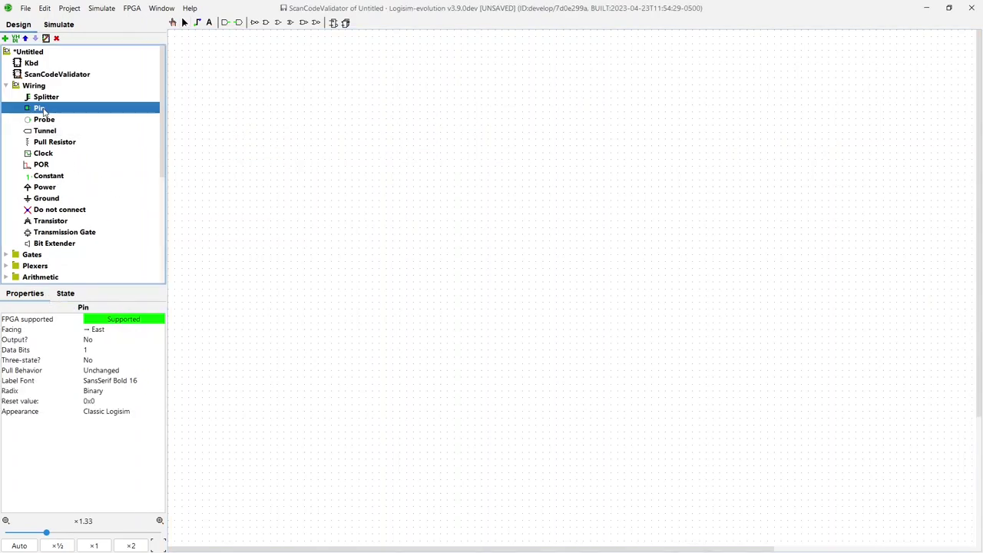
left_click(284, 201)
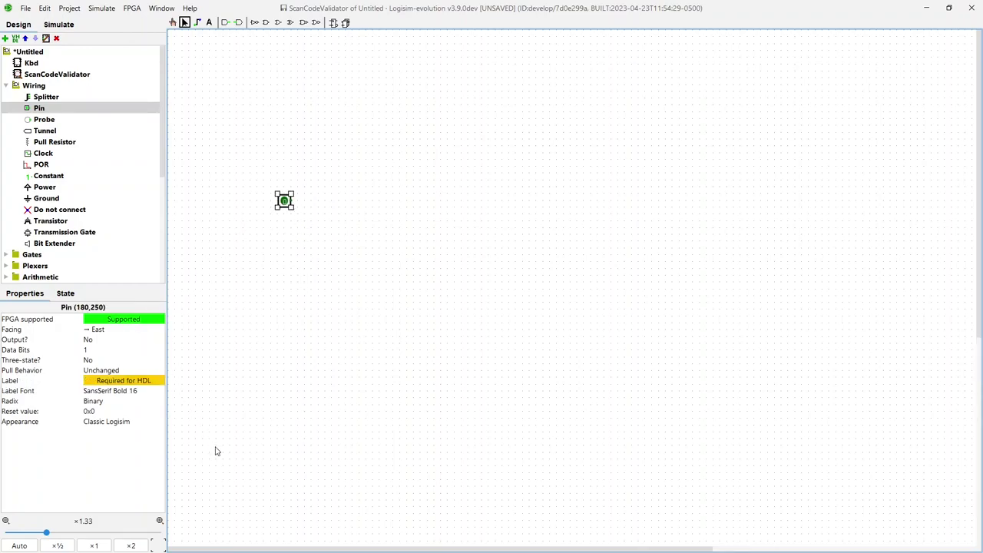
left_click(98, 380)
type("d")
key("Return")
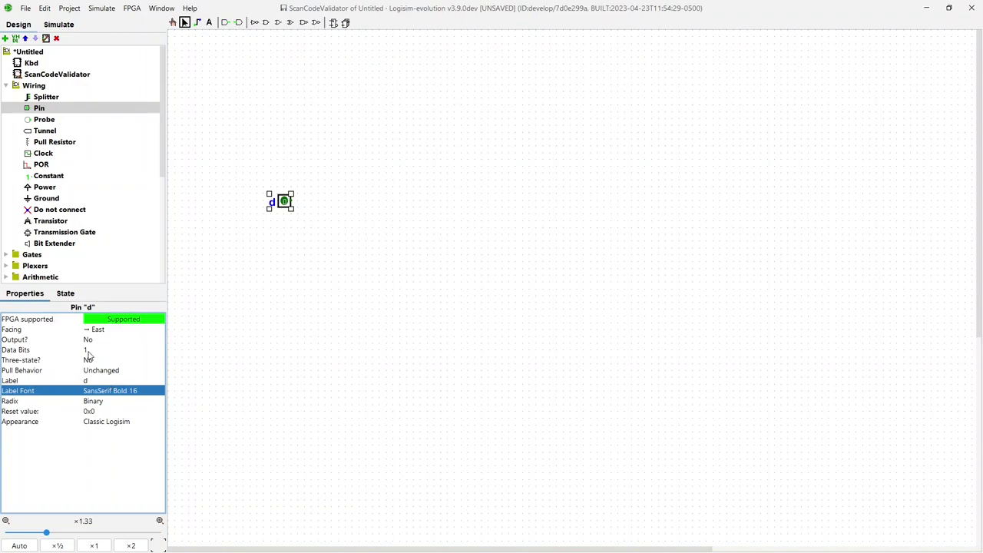
left_click(91, 351)
type("1")
key("Return")
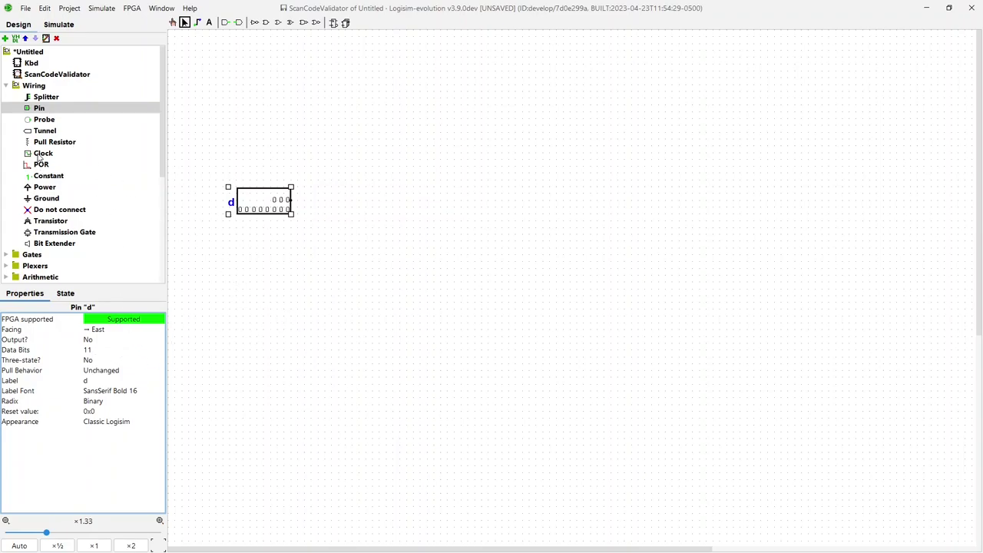
- Add a 1-bit input pin labelled kbdclk below d
left_click(35, 109)
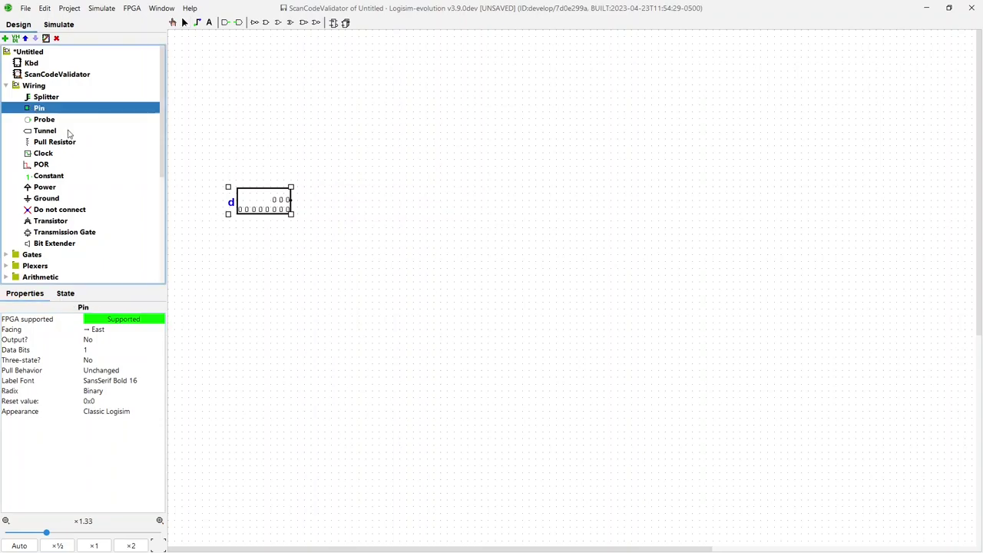
left_click(292, 247)
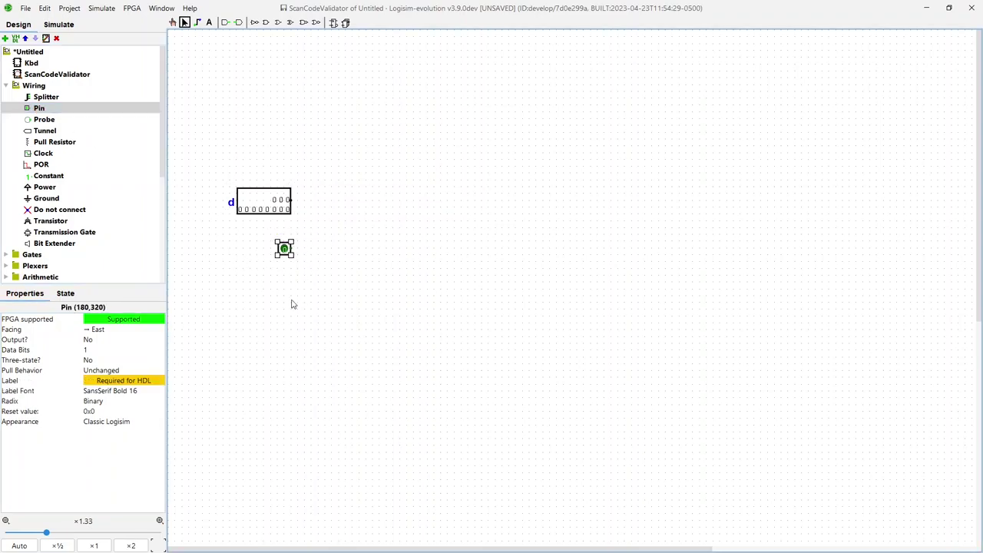
left_click(115, 381)
type("kbdc")
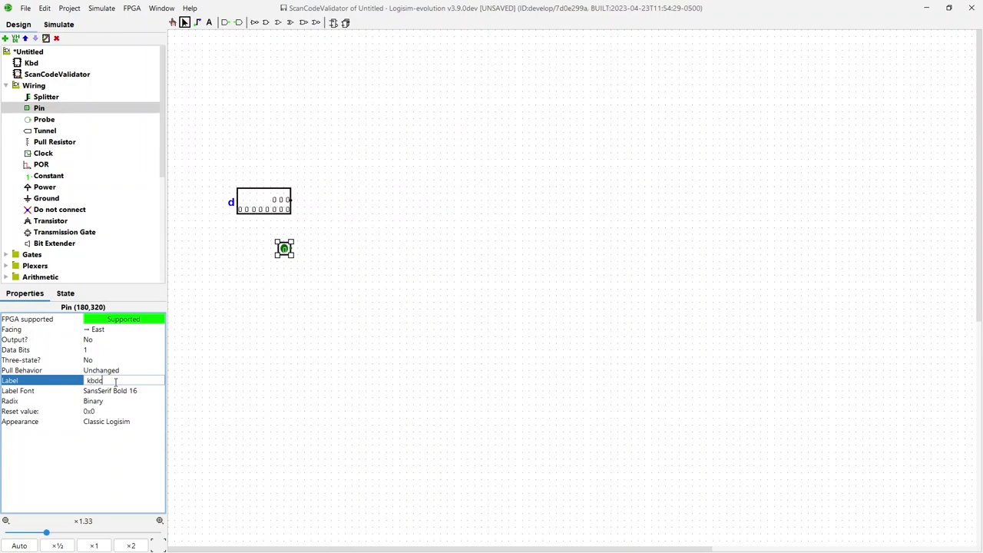
type("lk")
key("Return")
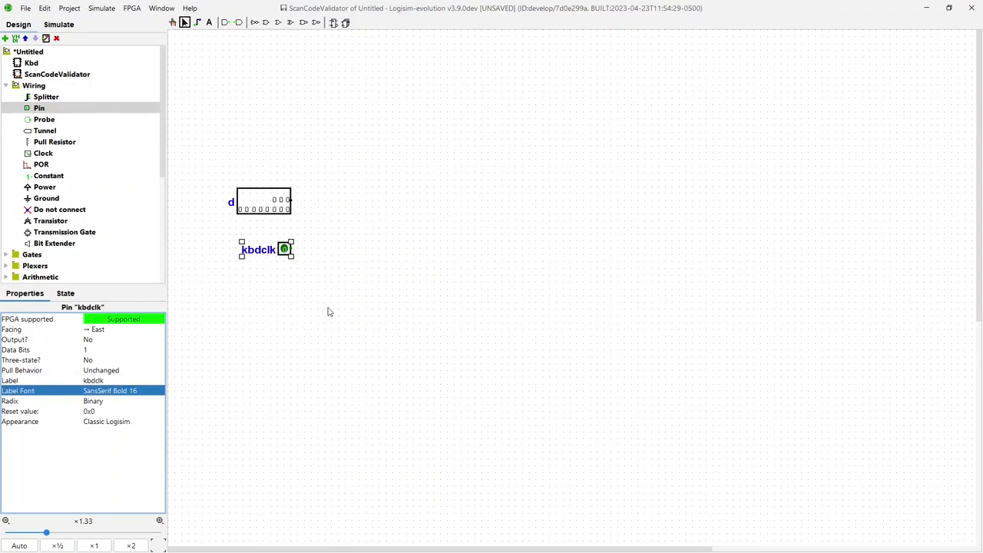
left_click(303, 306)
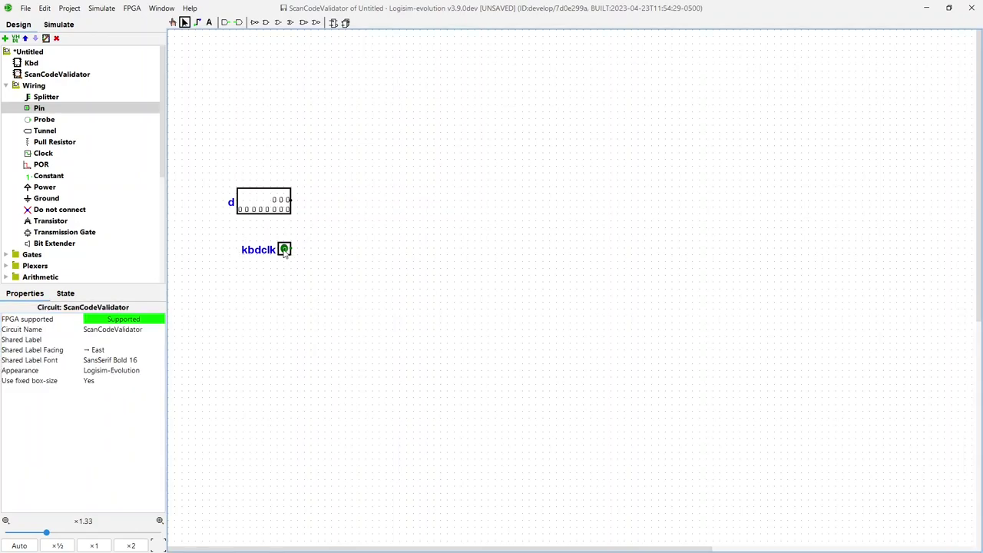
left_click(283, 249)
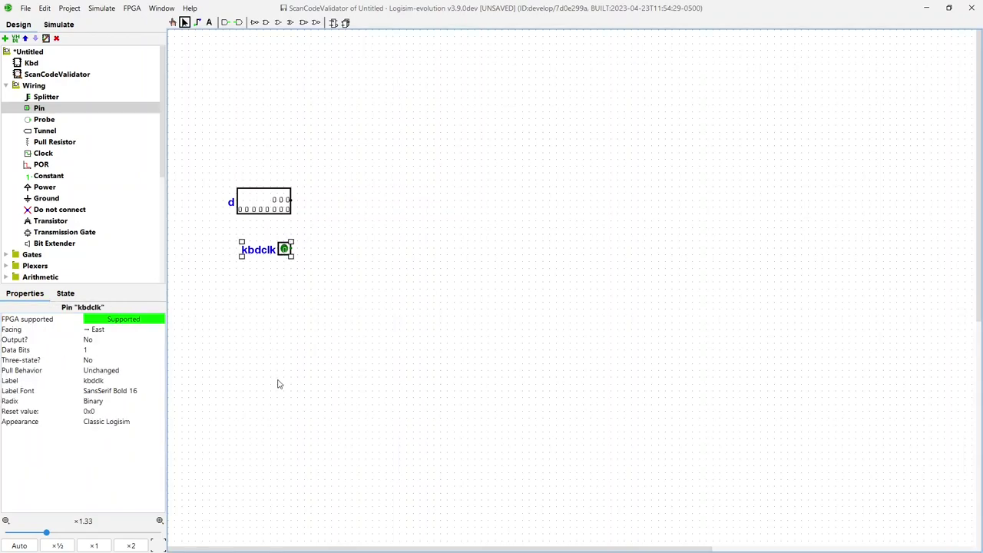
- Add a 1-bit input pin labelled reset below kbdclk
left_click_drag(286, 257, 290, 287)
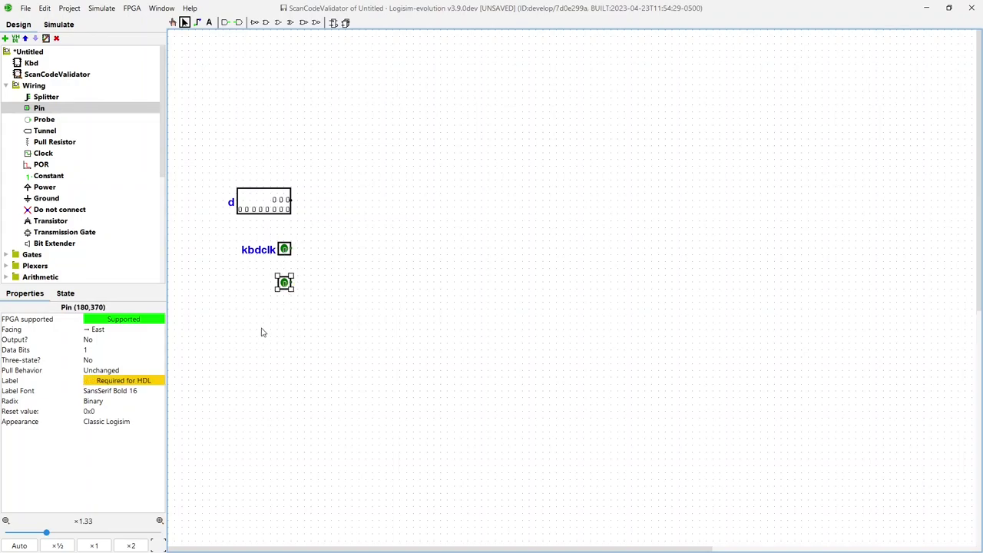
left_click(116, 379)
type("reset")
key("Return")
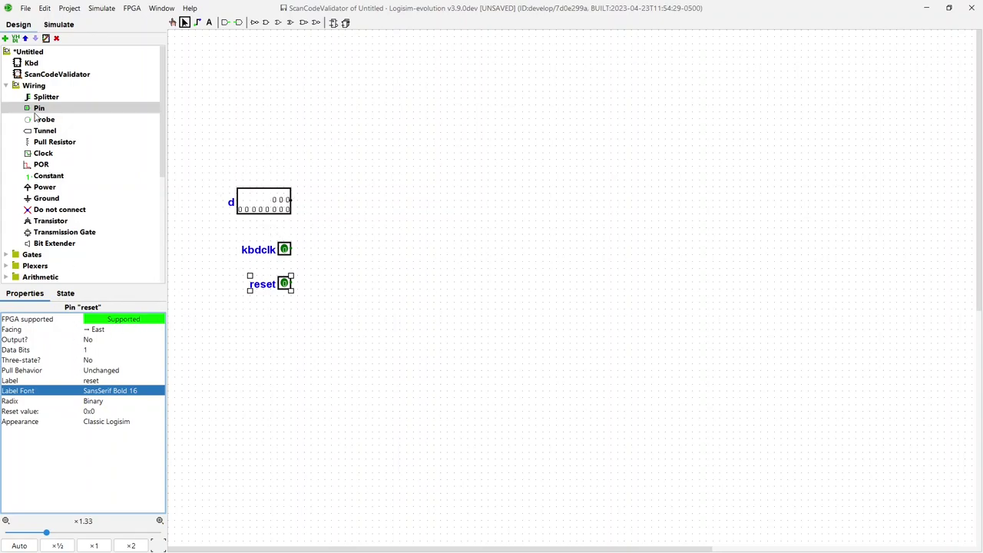
- Place a west-facing output pin labelled valid right of the inputs, nudged left and down
left_click(36, 113)
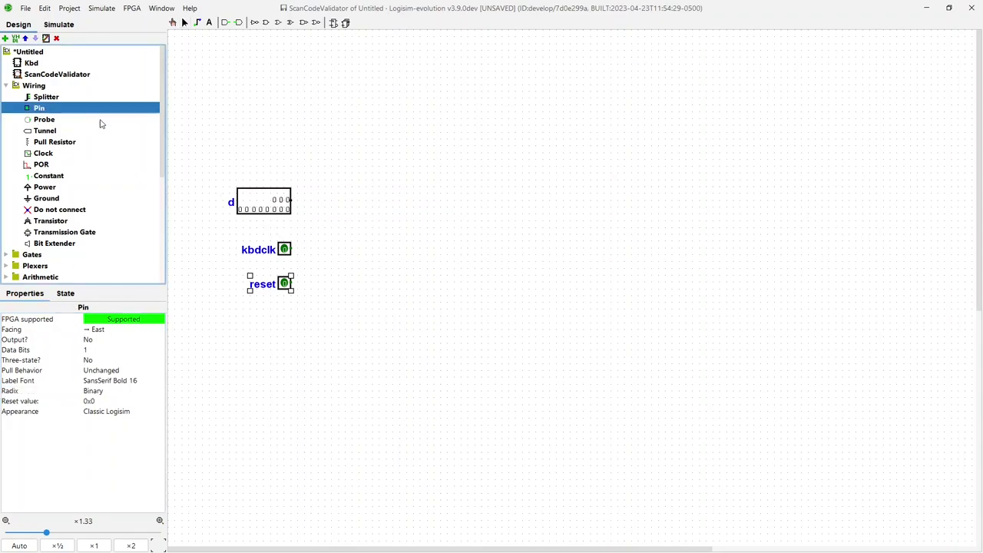
left_click(830, 228)
left_click(110, 381)
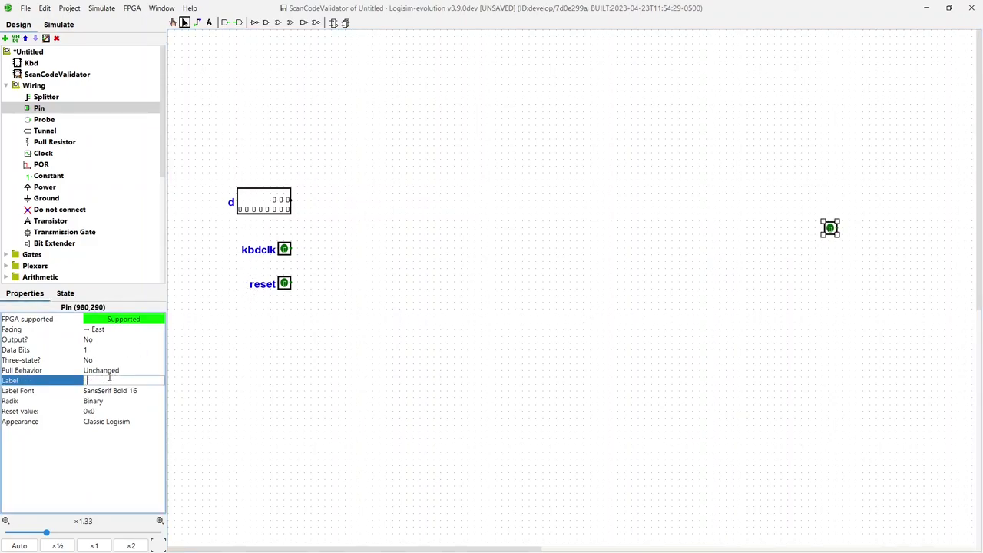
type("valid")
key("Return")
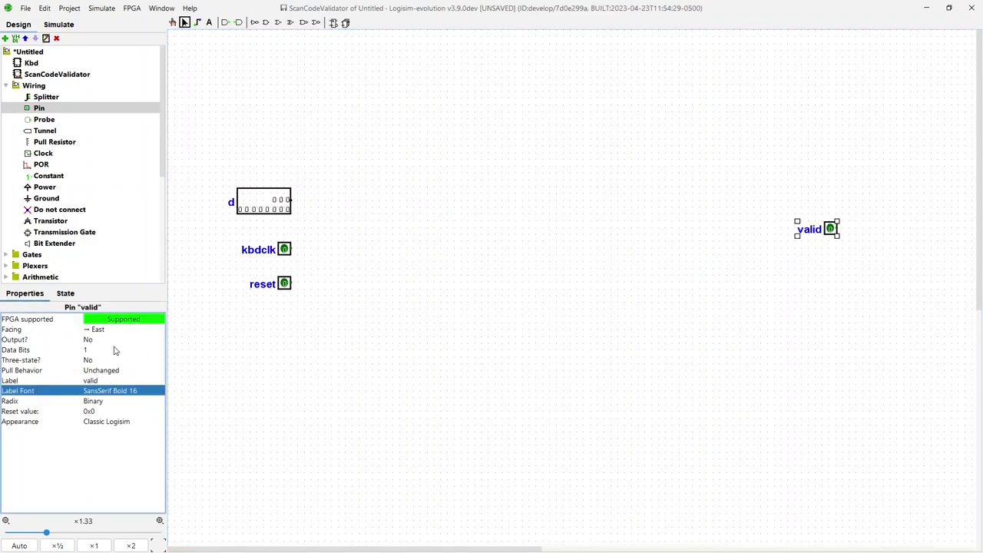
left_click(97, 339)
left_click(97, 351)
left_click(100, 329)
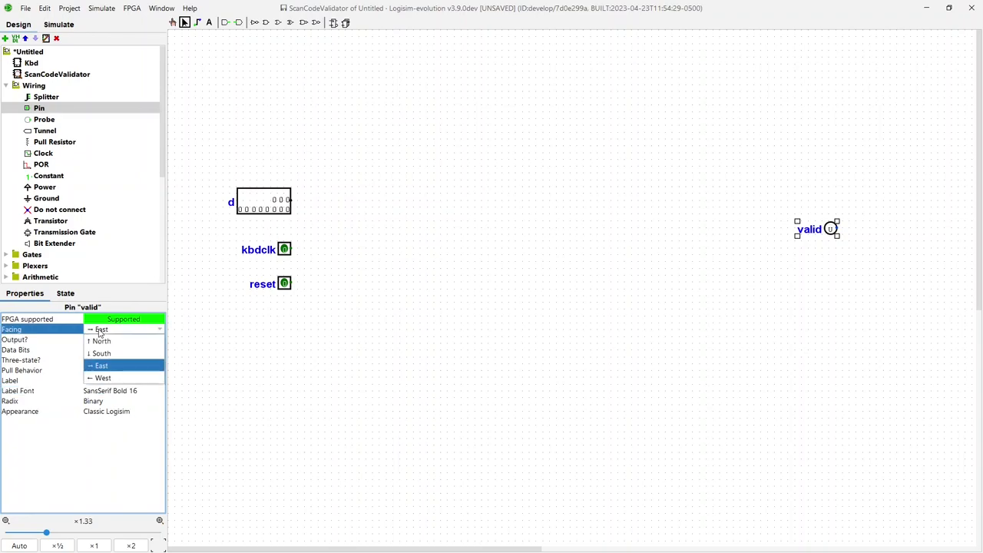
left_click(122, 375)
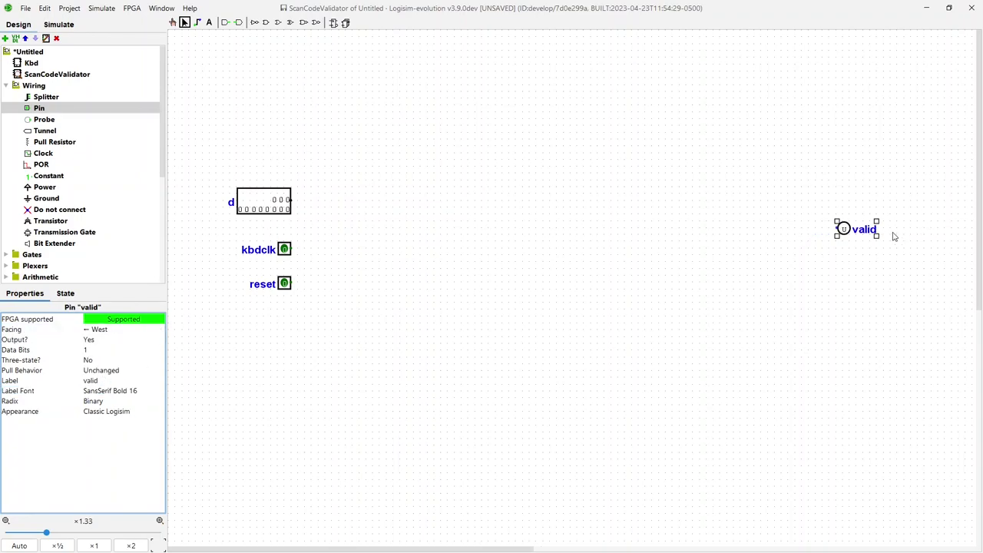
left_click_drag(853, 233, 737, 247)
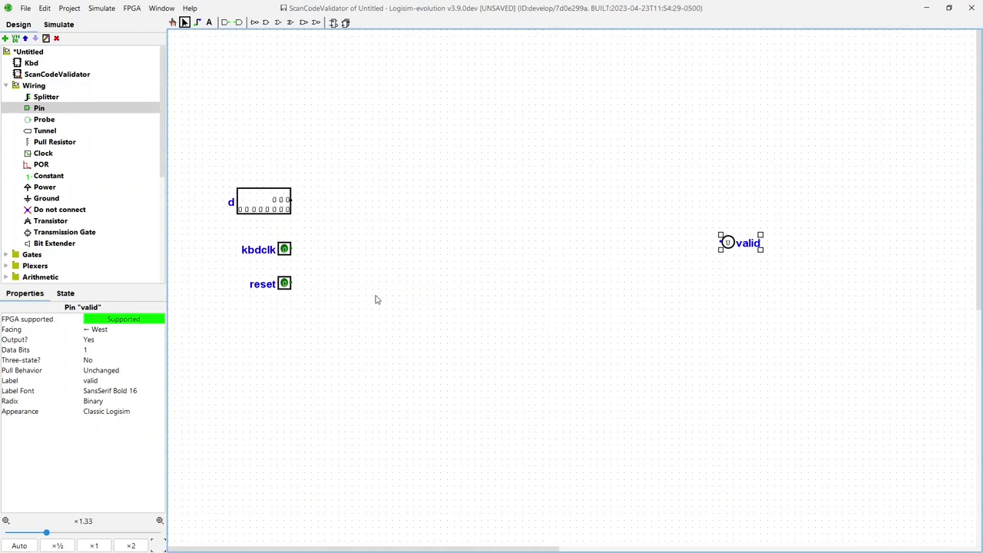
- Add a splitter with 11 outputs and an 11-bit input beside the d pin
left_click(45, 98)
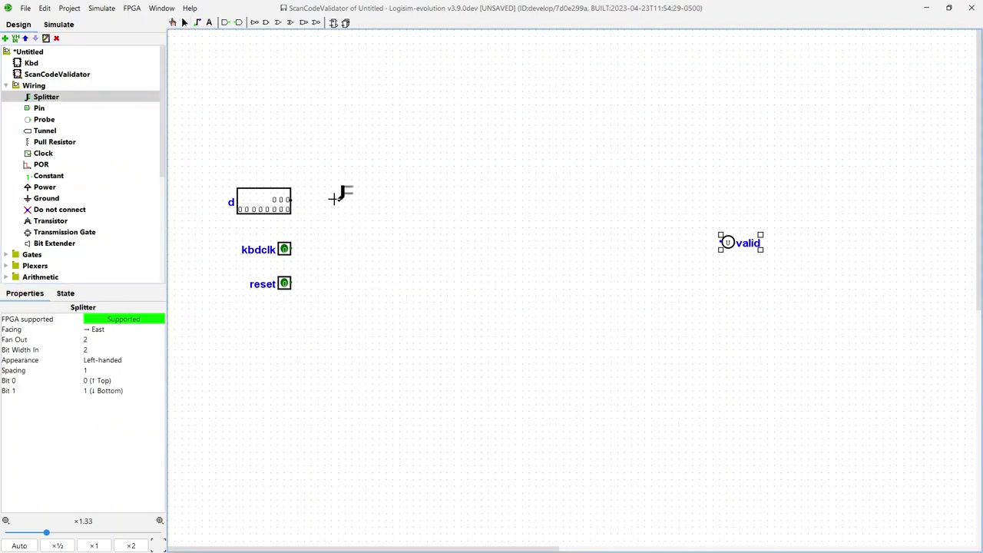
left_click(333, 172)
left_click(100, 339)
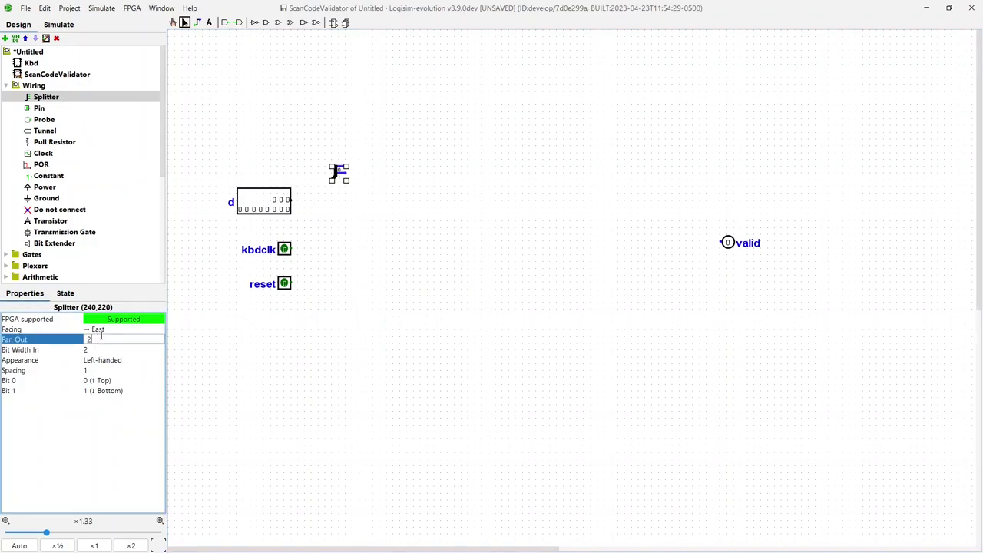
type("11")
key("Return")
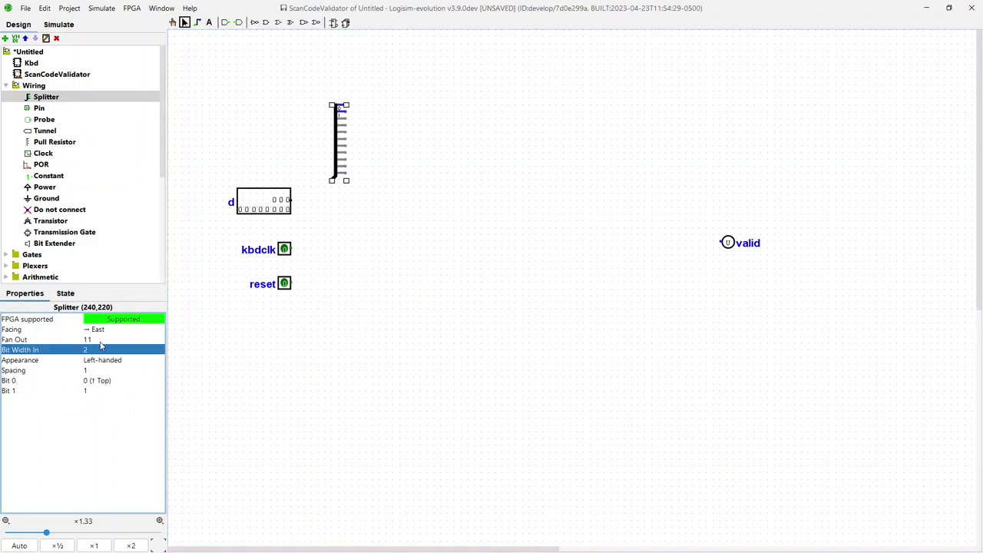
left_click(98, 340)
left_click(98, 349)
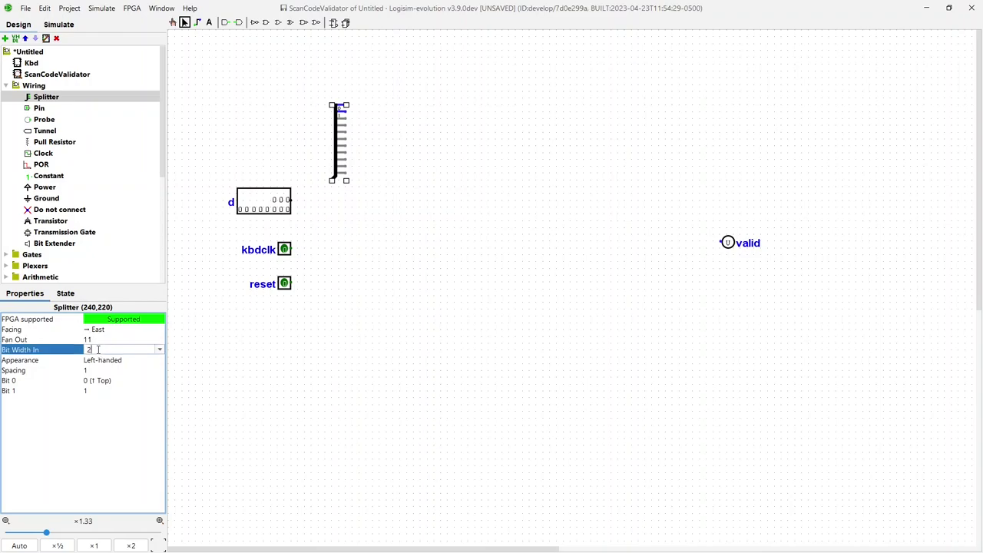
type("11")
key("Return")
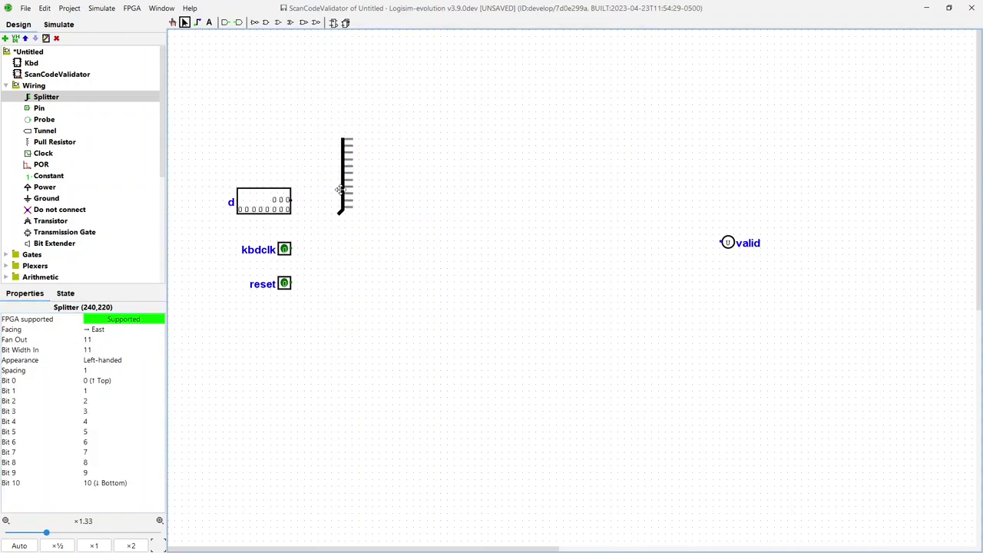
left_click_drag(336, 162, 332, 200)
left_click(388, 227)
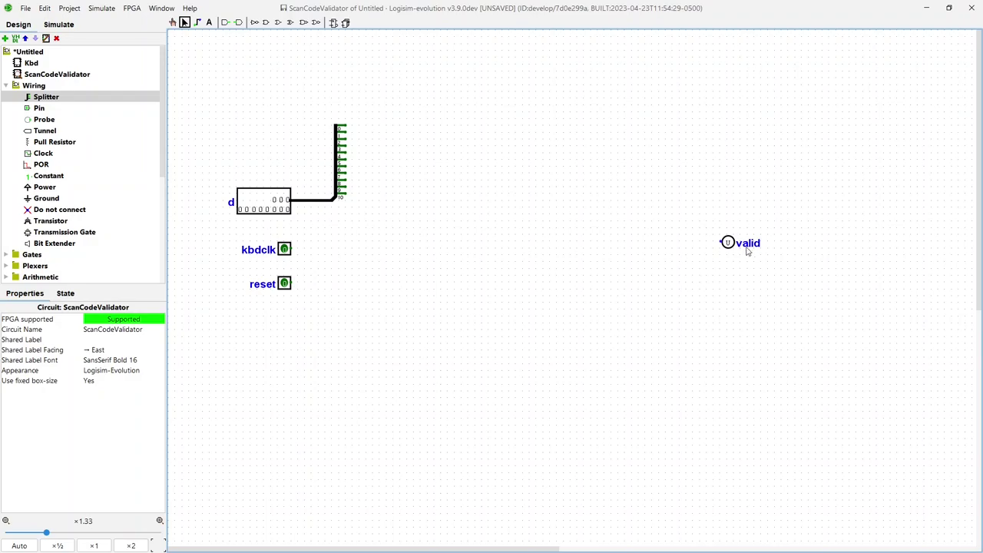
- Raise the valid pin and wire an AND gate's output to it
left_click_drag(726, 242, 755, 155)
left_click(364, 248)
left_click(265, 21)
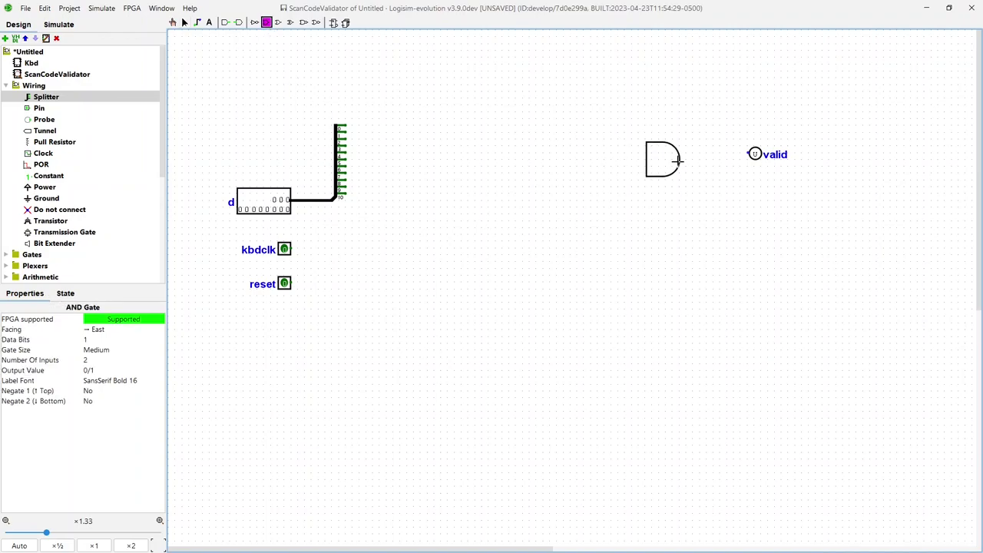
left_click(714, 153)
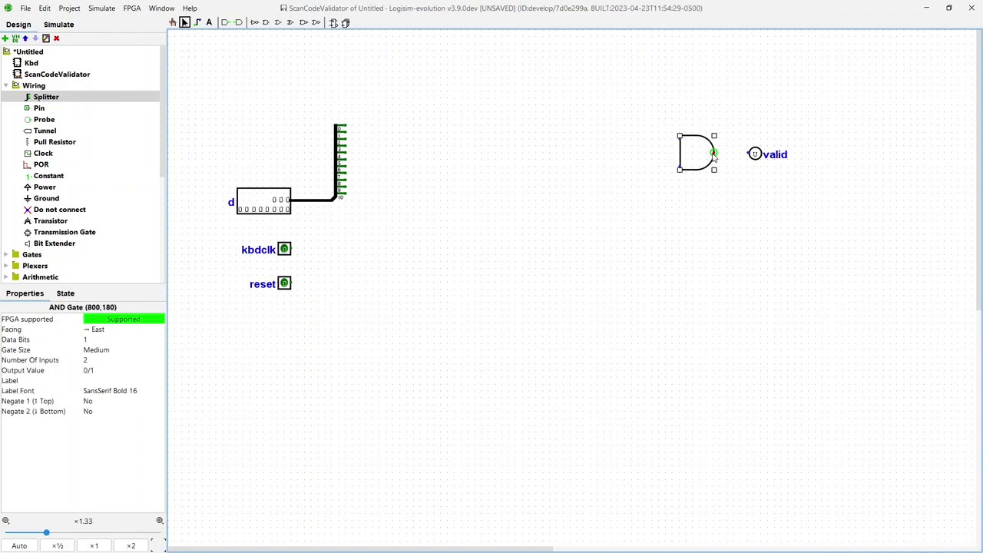
left_click_drag(714, 155, 754, 154)
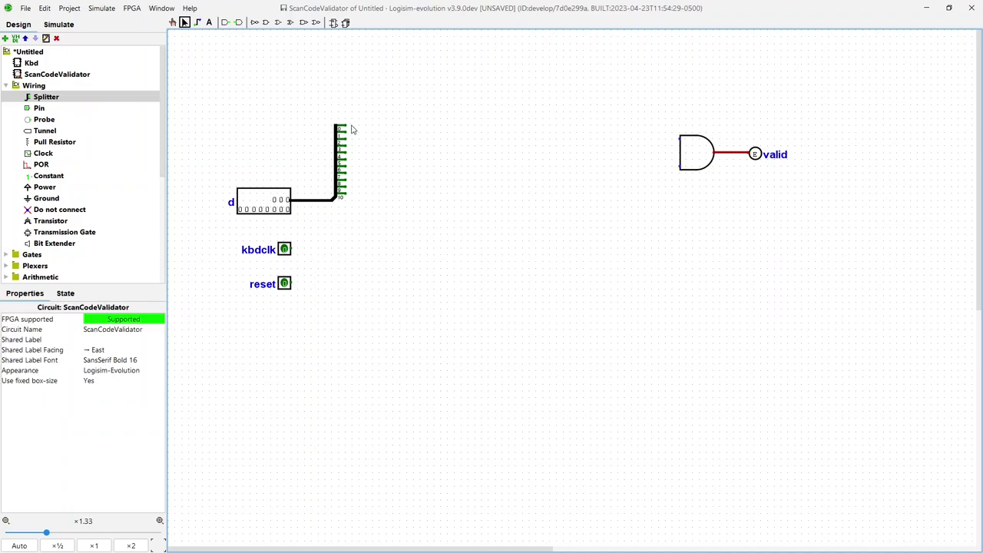
- Feed splitter bit 0 through a NOT gate into the AND's upper input, bit 10 into its lower
left_click(254, 23)
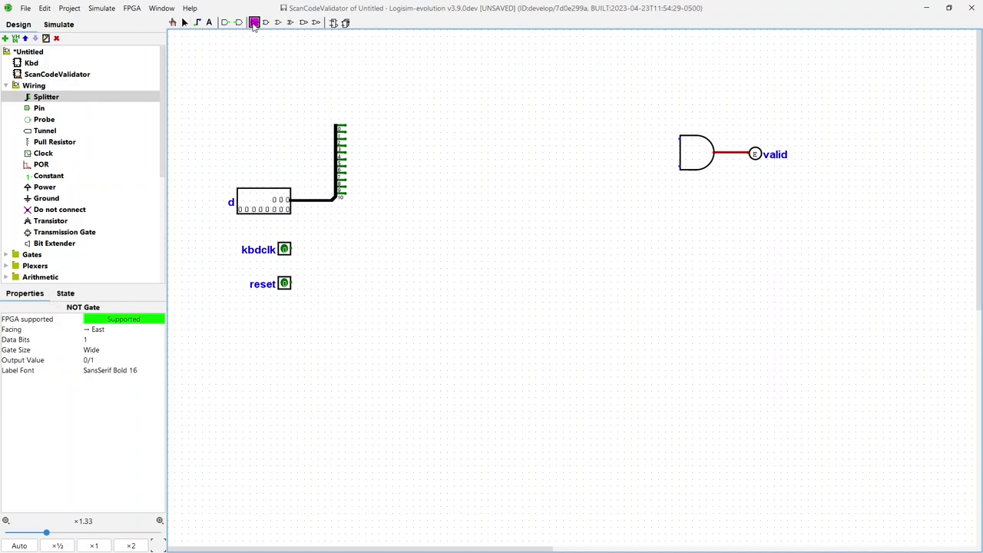
left_click(664, 142)
left_click_drag(660, 139, 679, 139)
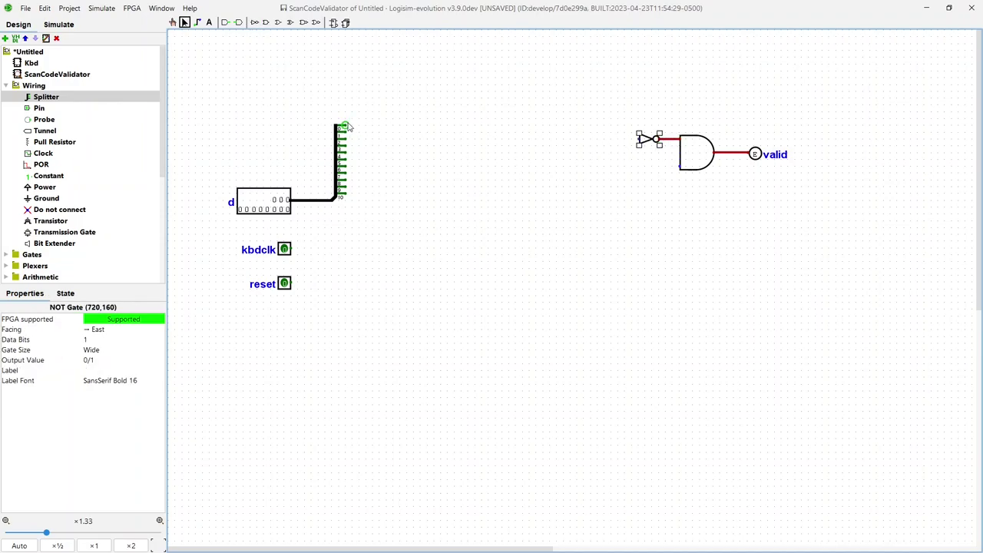
left_click_drag(340, 126, 633, 141)
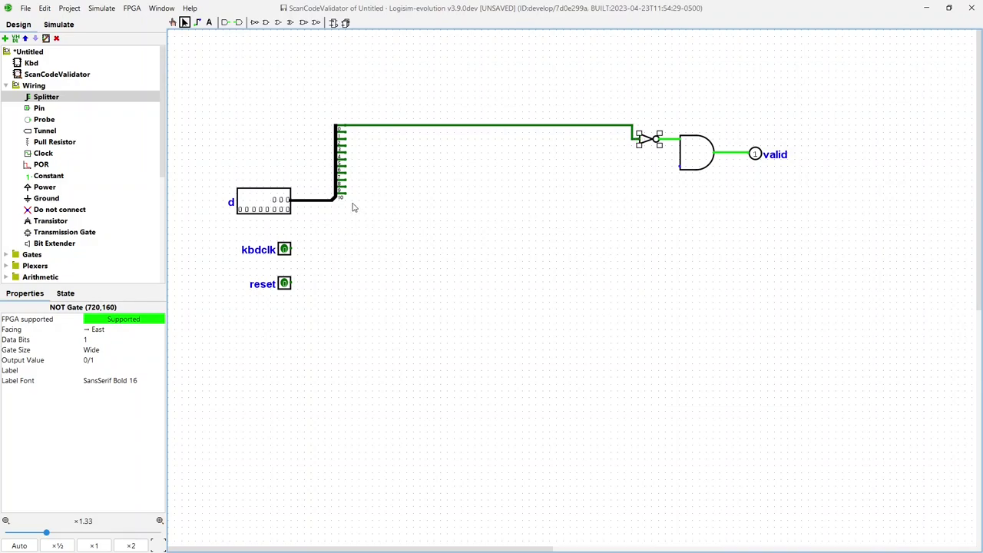
left_click_drag(342, 193, 673, 166)
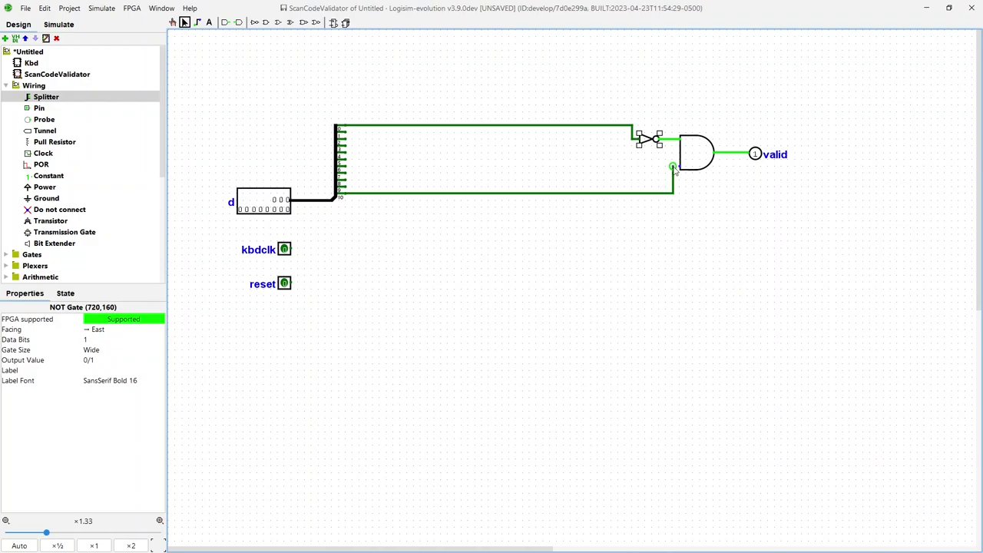
left_click(689, 197)
left_click_drag(673, 167, 680, 166)
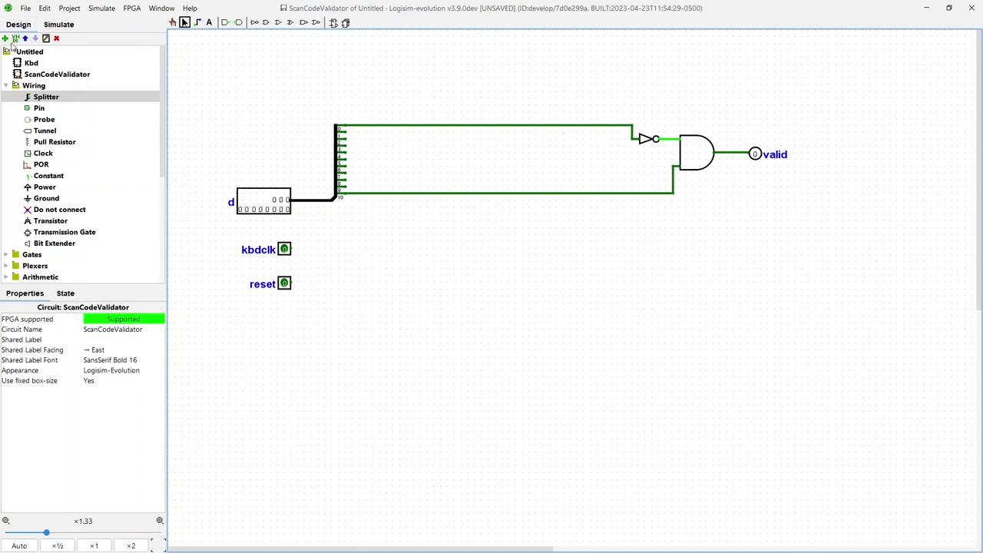
- Create the NineBitOddParity circuit and place an input pin labelled d with 9 data bits
key("Return")
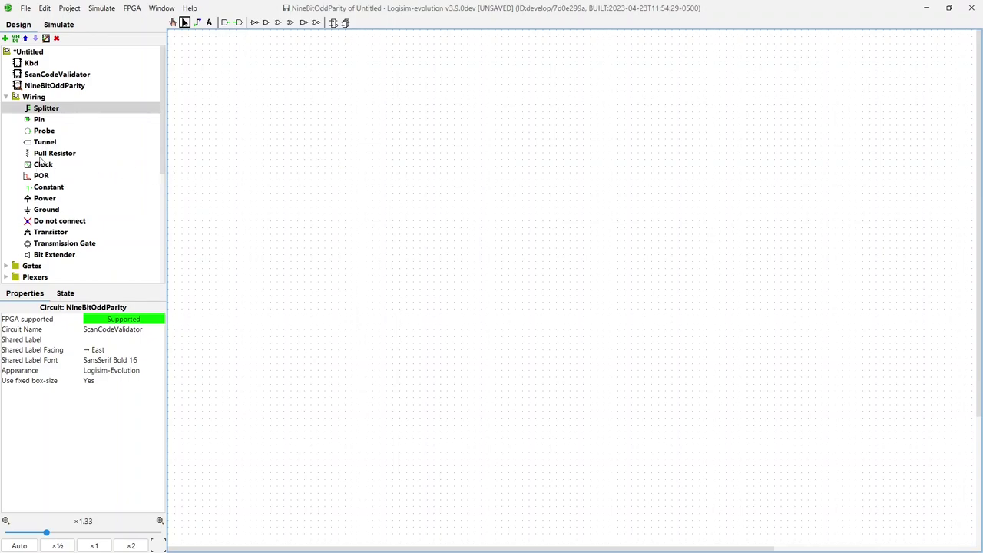
left_click(35, 123)
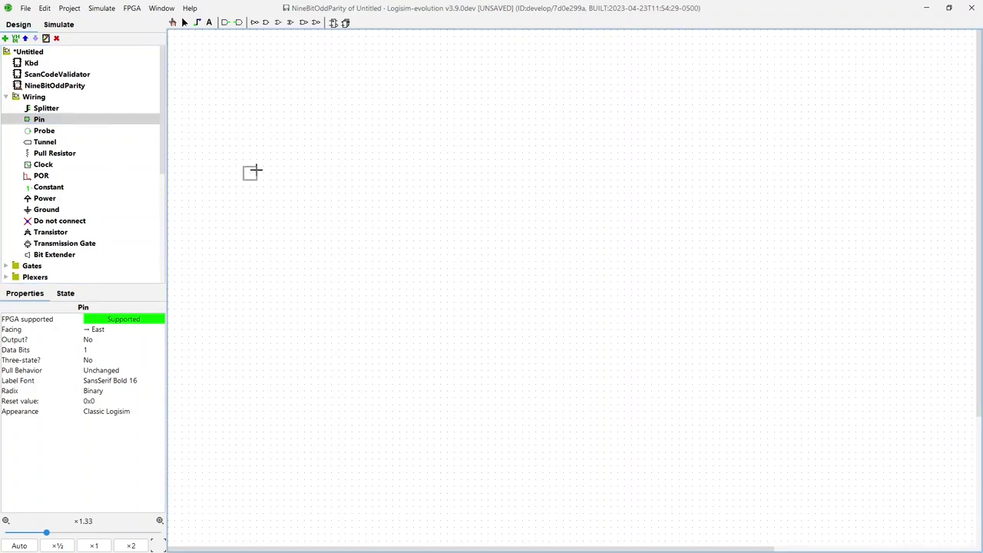
left_click(279, 208)
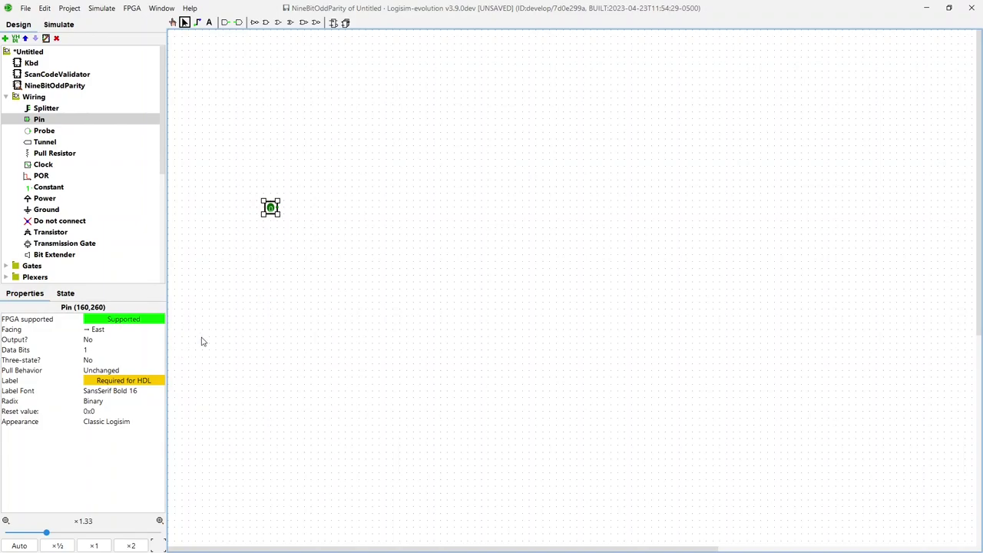
left_click(117, 382)
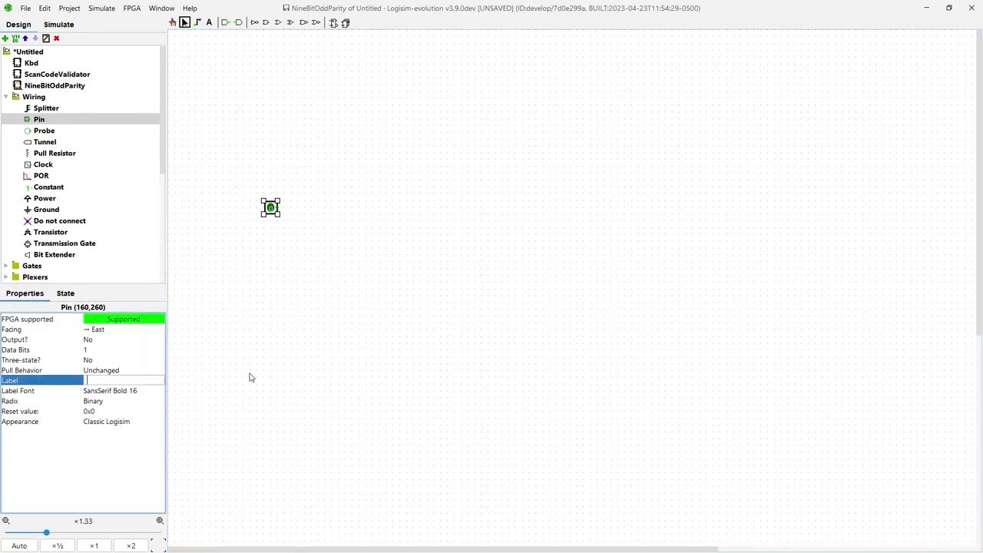
type("d")
key("Return")
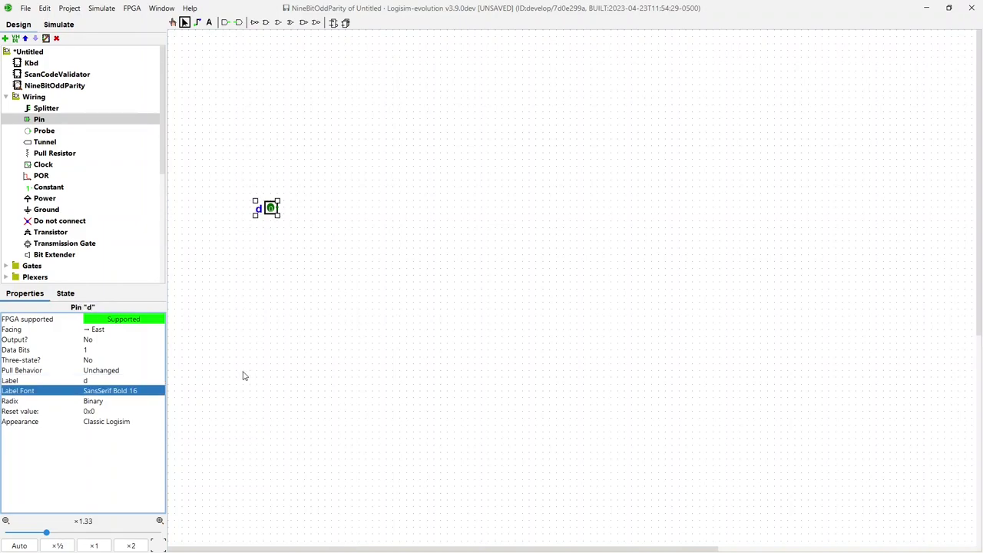
left_click(100, 350)
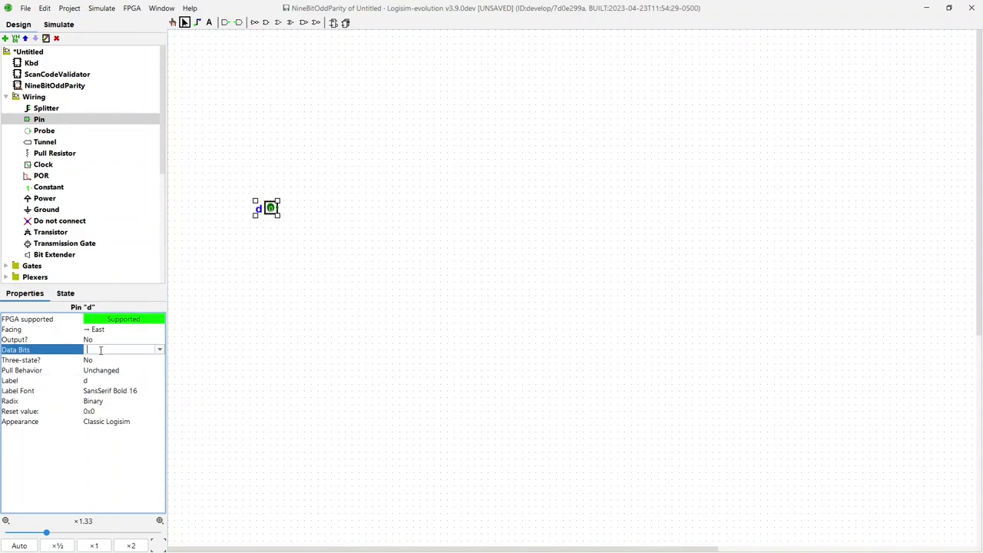
type("9")
key("Return")
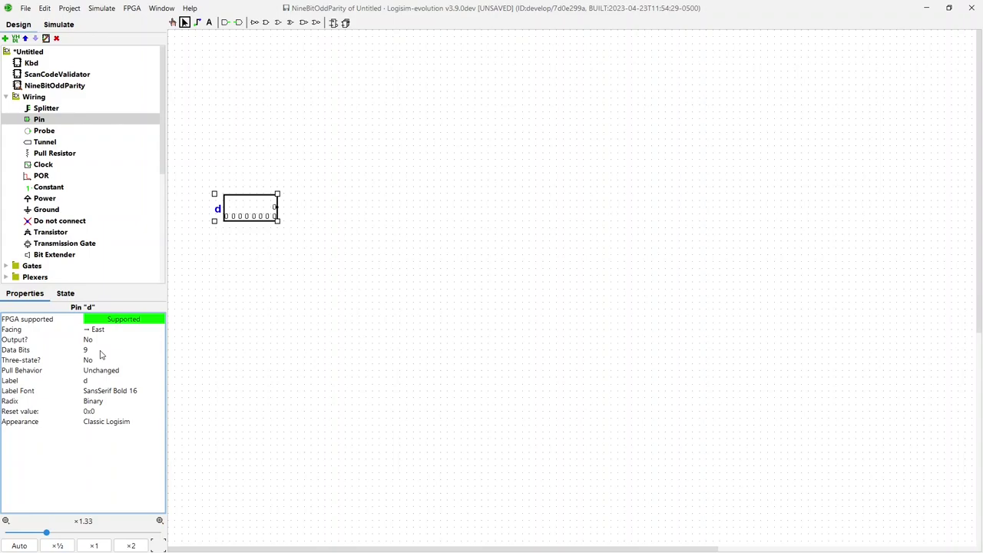
left_click(241, 243)
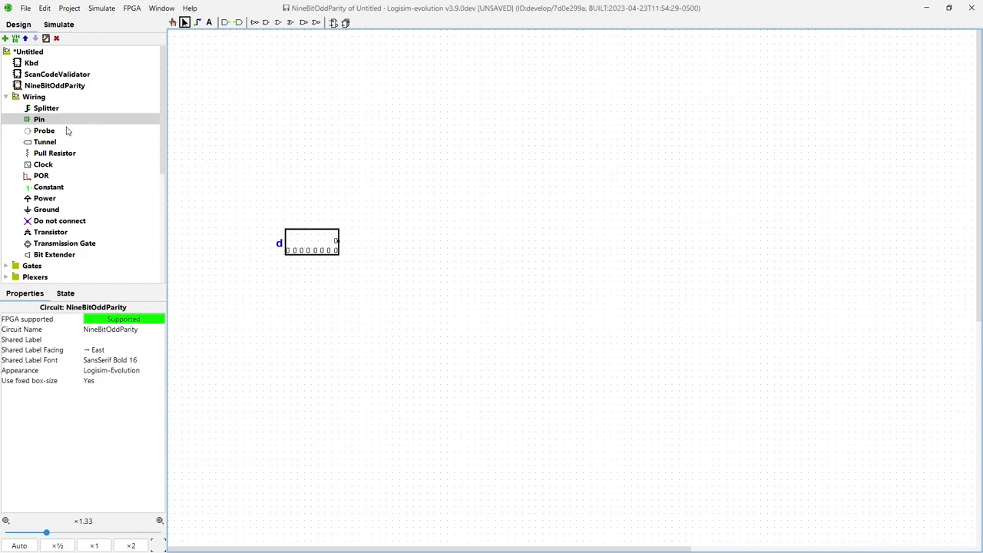
- Place a 2-input XOR gate to the right of the d pin
scroll(38, 170, "down", 5)
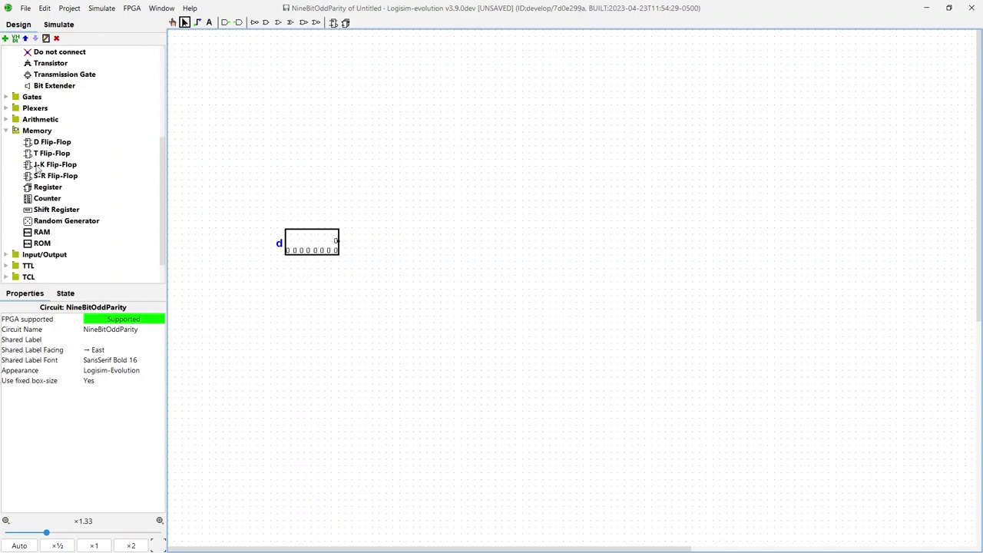
left_click(5, 96)
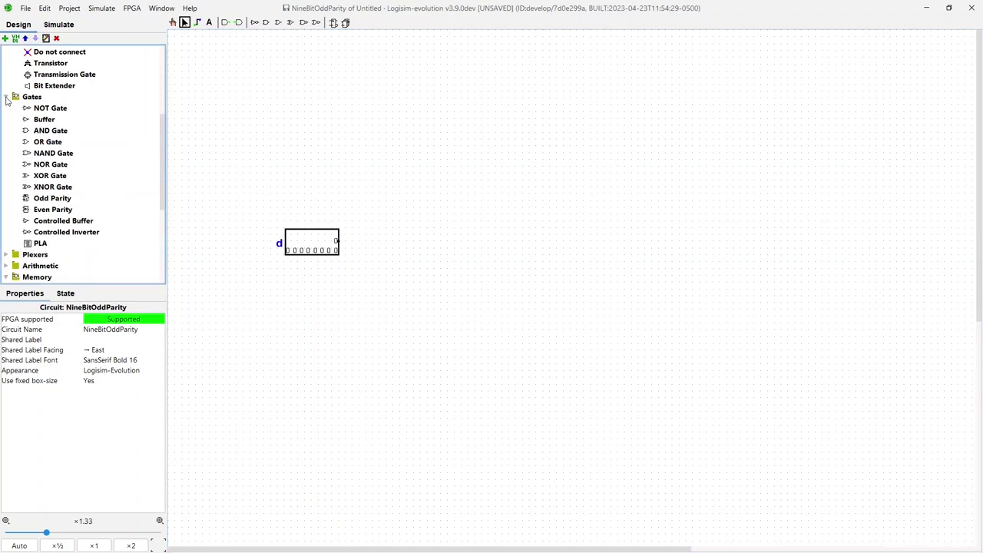
left_click(49, 175)
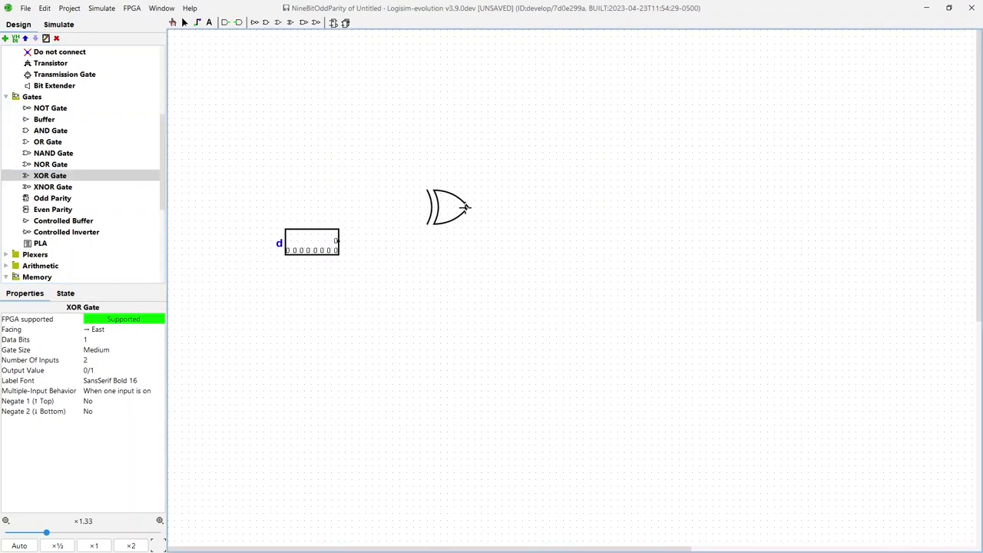
left_click(465, 206)
key("Escape")
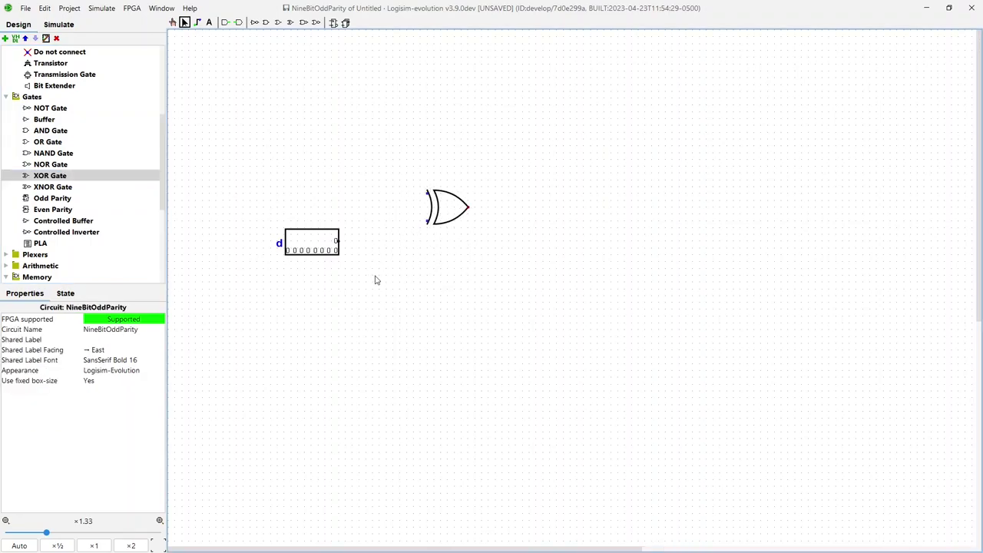
- Add a splitter with fan out 9, input bit width 9 and spacing 5
scroll(47, 158, "up", 5)
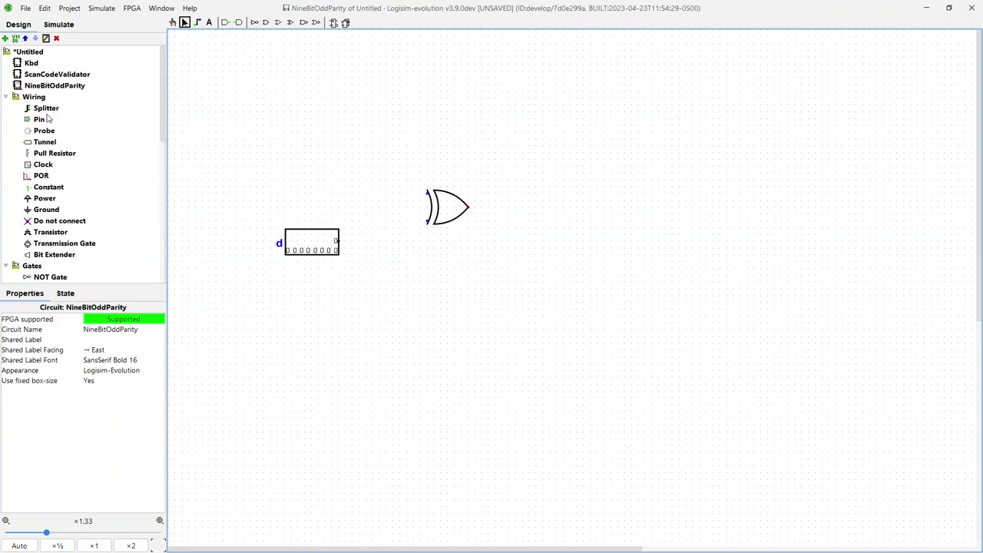
left_click(42, 109)
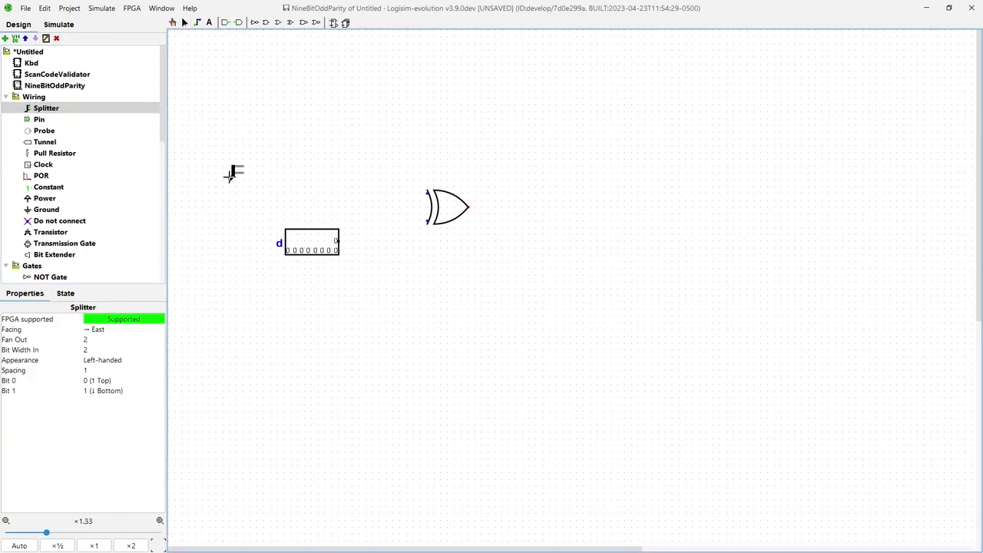
left_click(367, 244)
left_click(105, 339)
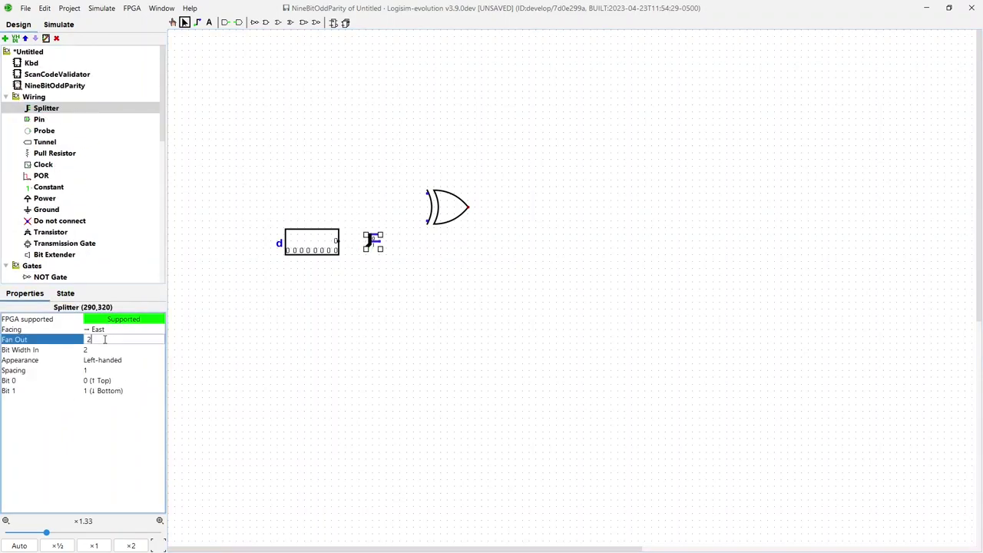
type("9")
key("Return")
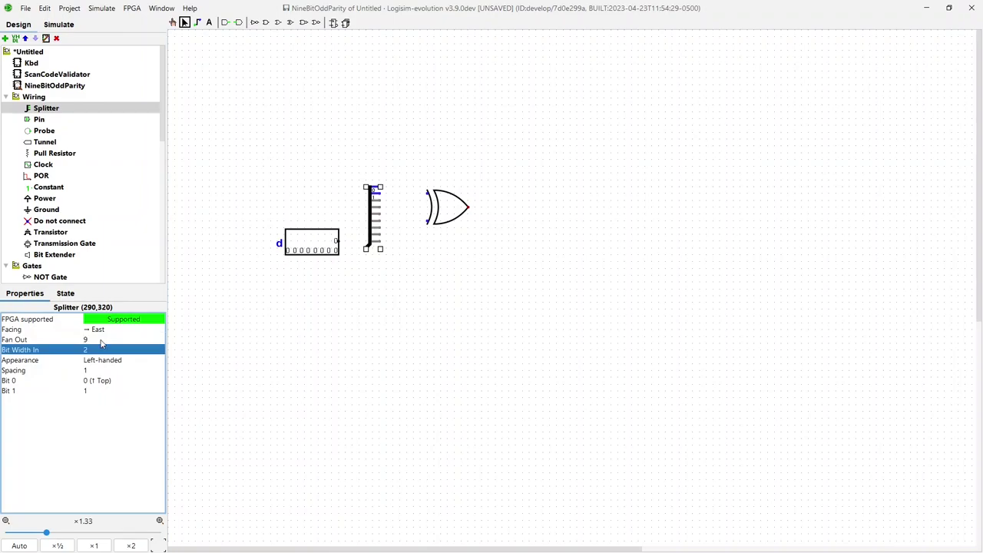
left_click(99, 350)
type("9")
key("Return")
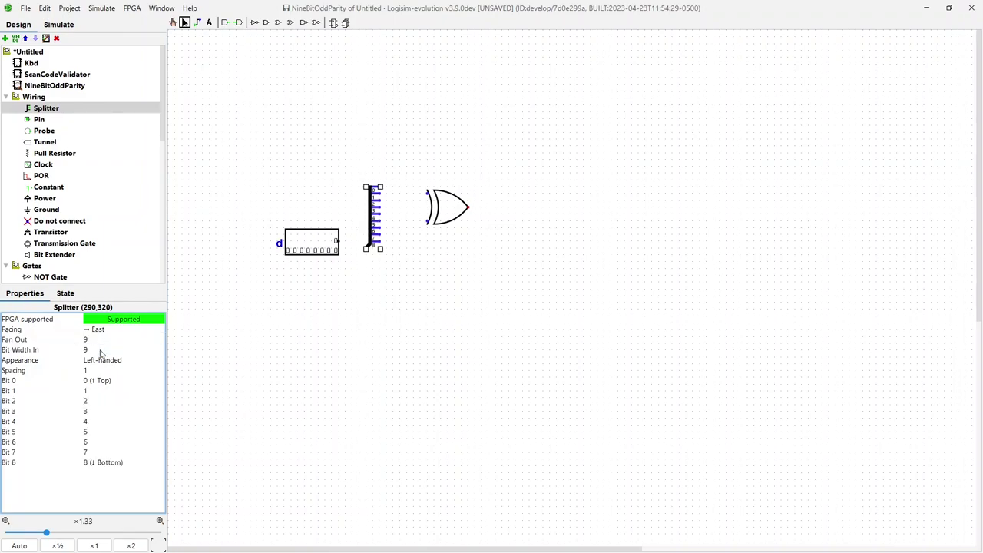
left_click(100, 371)
type("5")
key("Return")
- Rearrange the splitter, d pin and XOR gate, wiring d into the splitter's base
left_click_drag(370, 269, 376, 311)
left_click_drag(326, 243, 291, 242)
left_click_drag(304, 242, 325, 390)
left_click_drag(324, 390, 374, 390)
left_click(449, 207)
left_click_drag(448, 207, 440, 129)
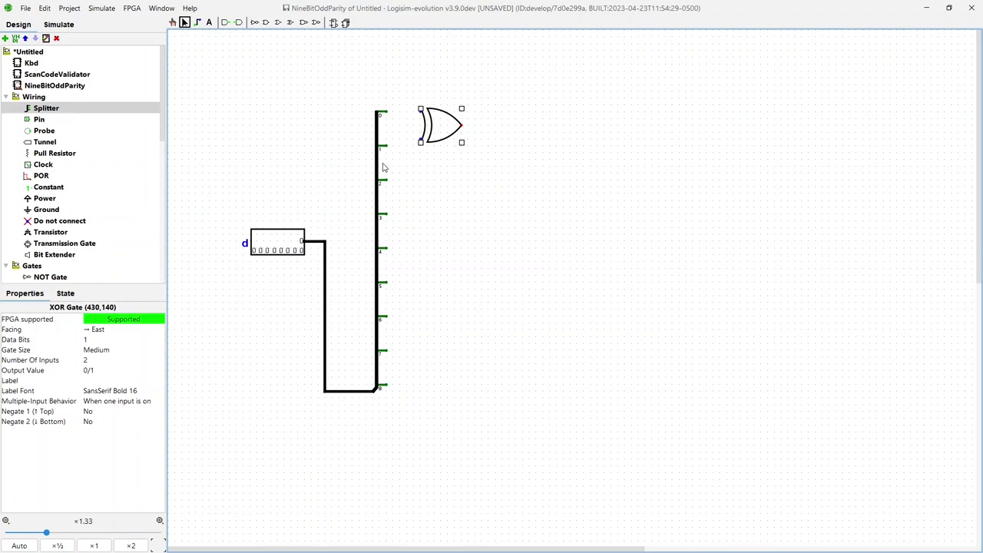
- Line up XOR gates on splitter bit pairs 0–1, 2–3, 4–5 and 6–7
left_click(377, 390)
left_click(419, 181)
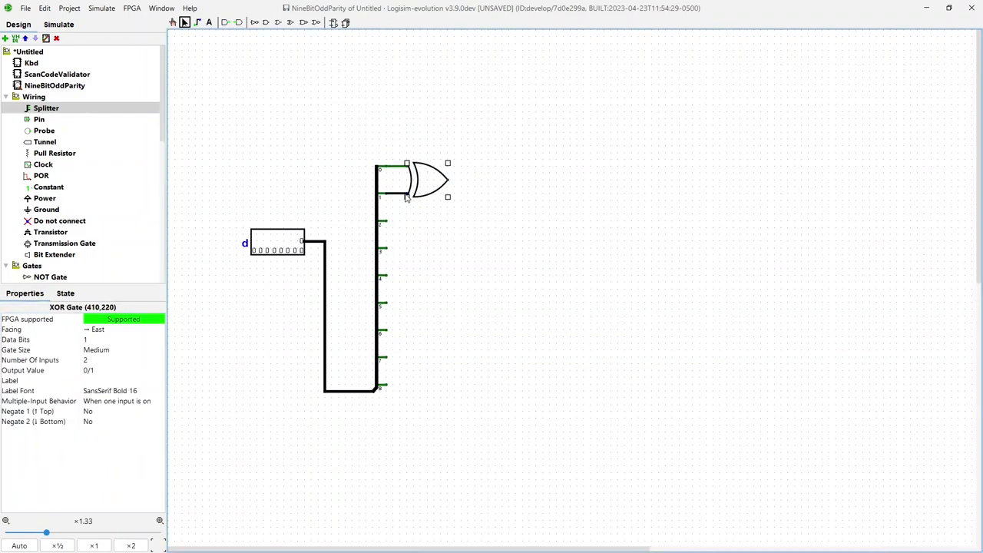
left_click(418, 234)
left_click(450, 317)
left_click(449, 292)
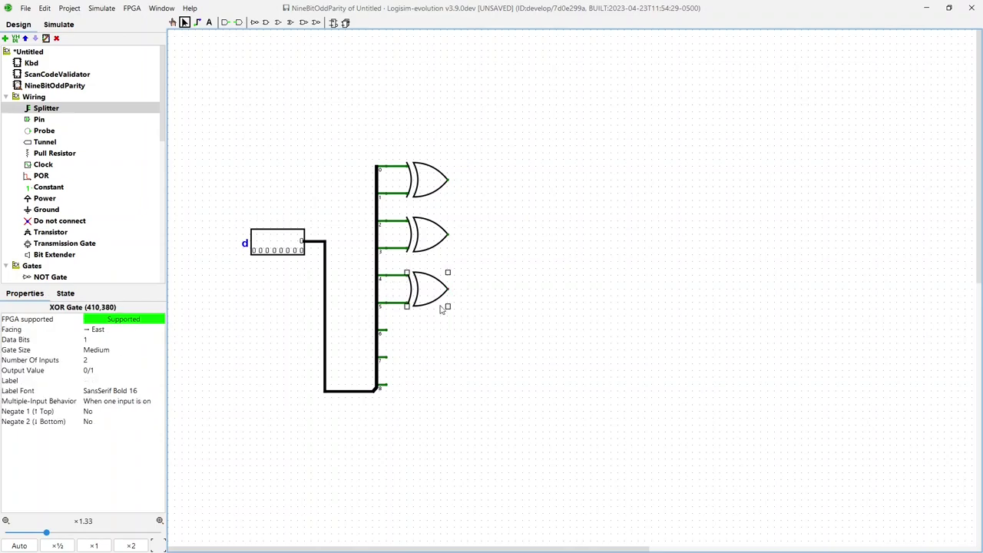
left_click(449, 337)
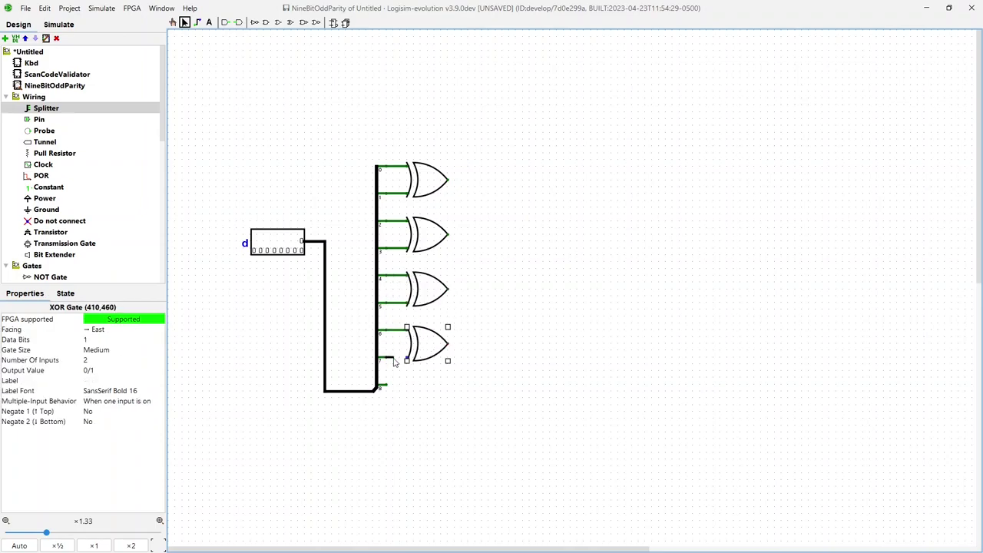
left_click(422, 418)
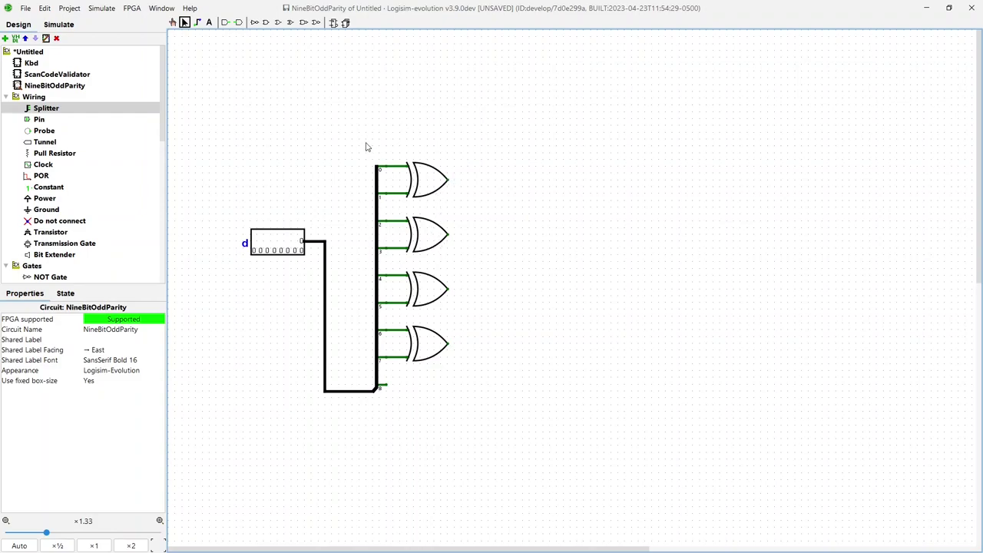
- Add two second-level XOR gates, each fed by a pair of first-level XOR outputs
left_click(256, 31)
left_click(516, 200)
left_click_drag(449, 232, 474, 217)
key("ctrl+v")
left_click(461, 290)
left_click_drag(460, 290, 476, 302)
left_click_drag(448, 343, 476, 331)
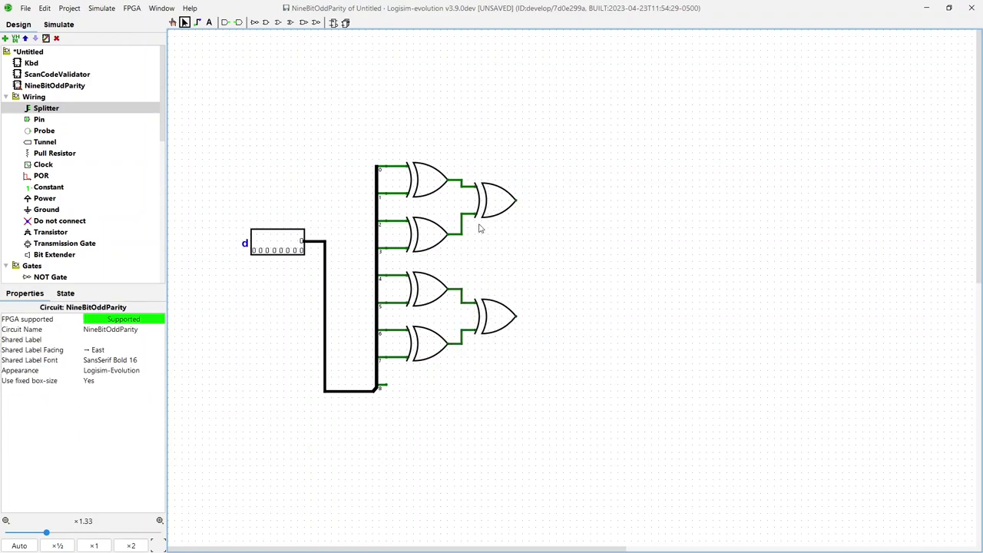
- Add a third-level XOR gate combining both second-level XOR outputs
left_click(290, 22)
left_click(578, 255)
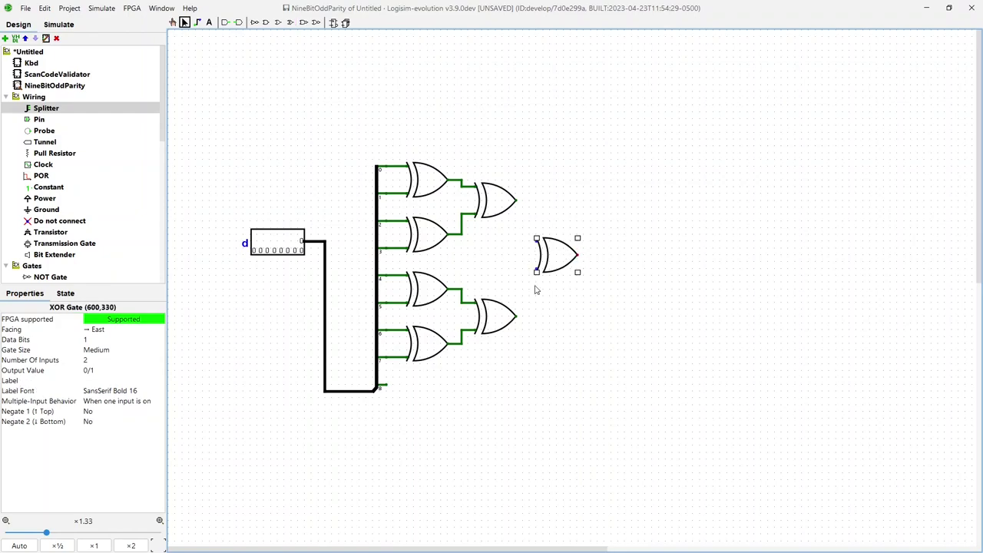
left_click_drag(516, 200, 536, 240)
left_click_drag(516, 315, 536, 270)
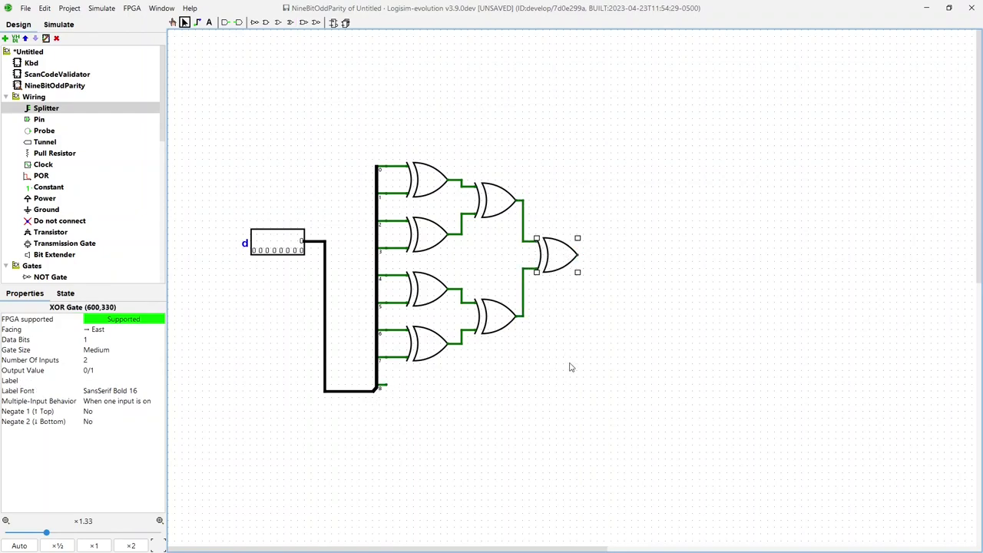
- Add a final XOR gate combining the third-level output with splitter bit 8
left_click(291, 22)
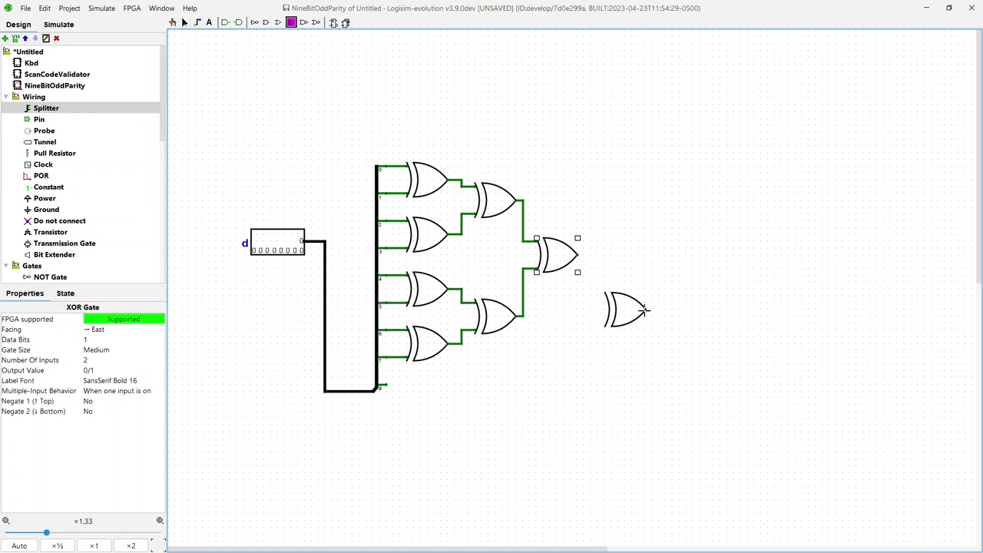
left_click(645, 310)
left_click_drag(579, 255, 604, 295)
left_click_drag(384, 385, 604, 326)
left_click(664, 400)
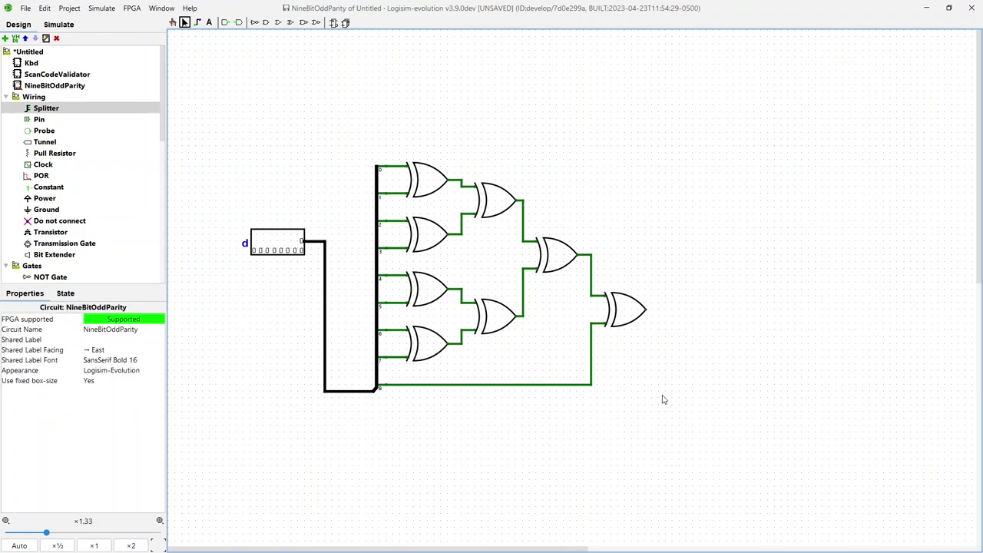
left_click(43, 130)
left_click(39, 119)
- Place a west-facing output pin labelled q and wire the final XOR output to it
left_click(708, 311)
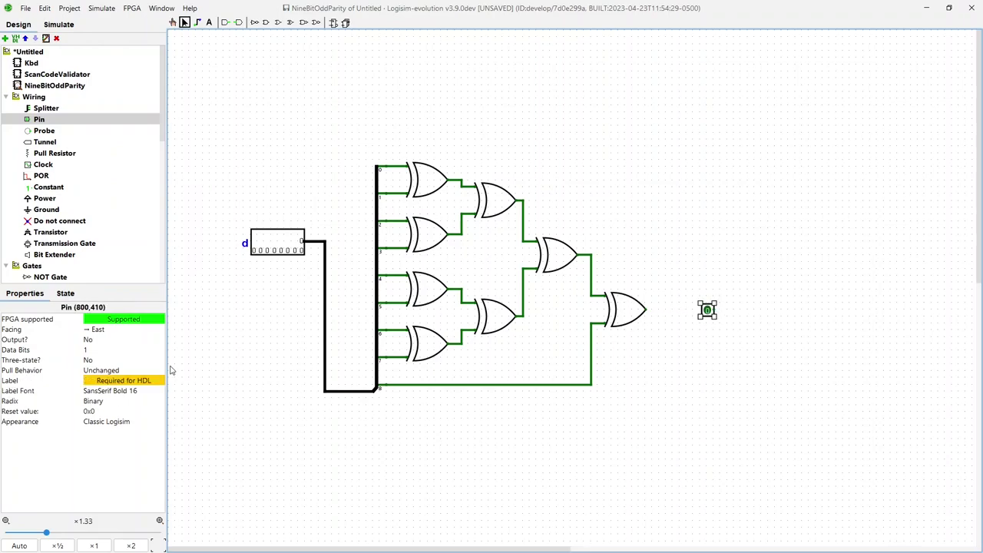
left_click(131, 380)
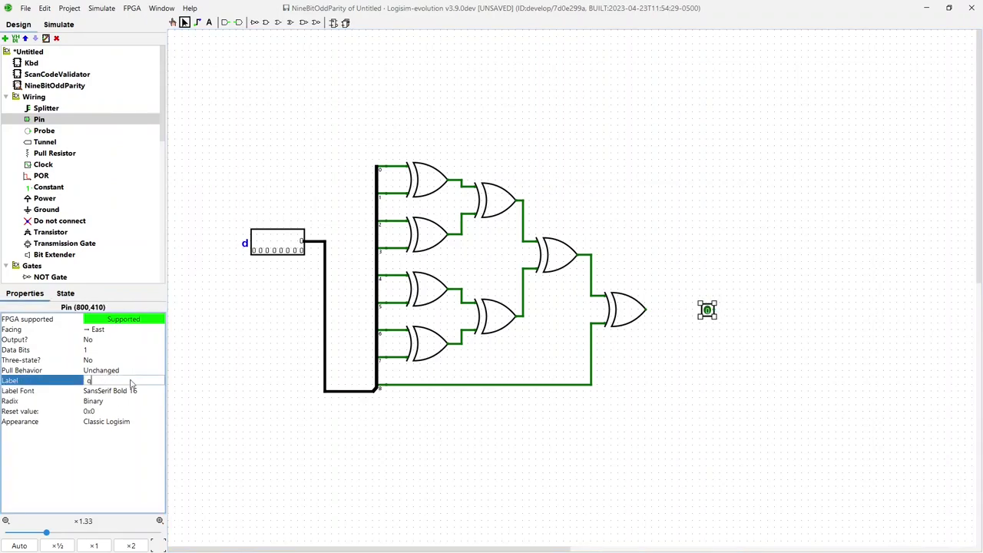
type("q")
key("Return")
left_click(103, 331)
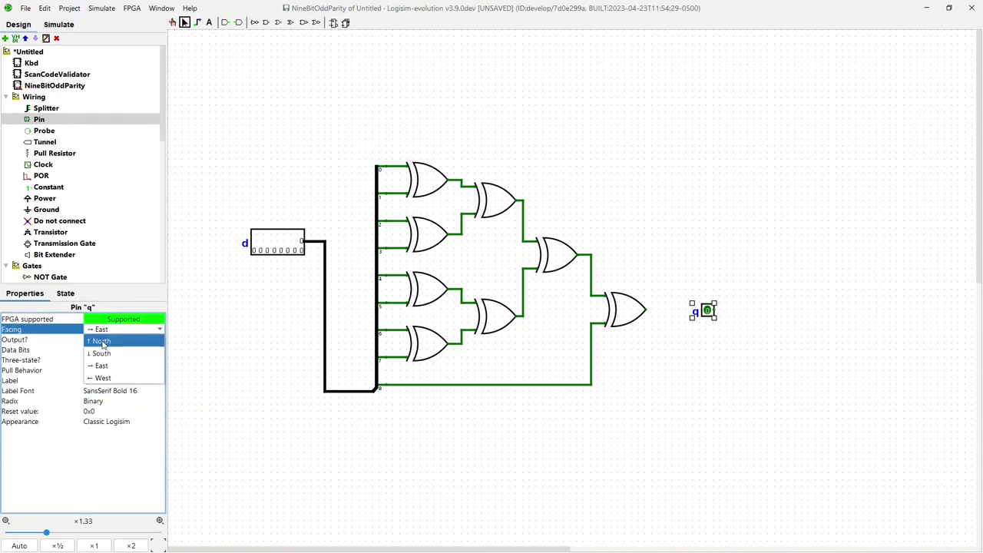
left_click(98, 378)
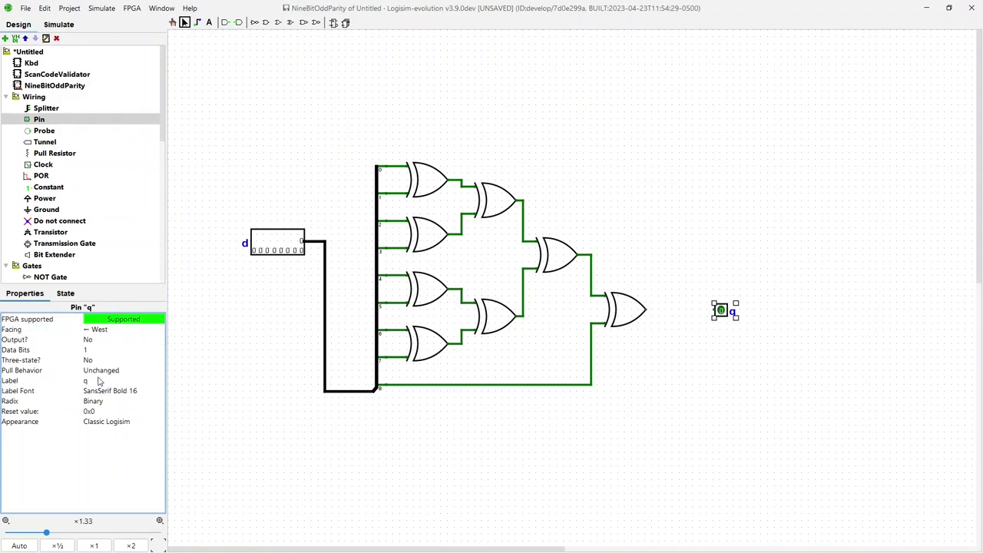
left_click(103, 339)
left_click(100, 358)
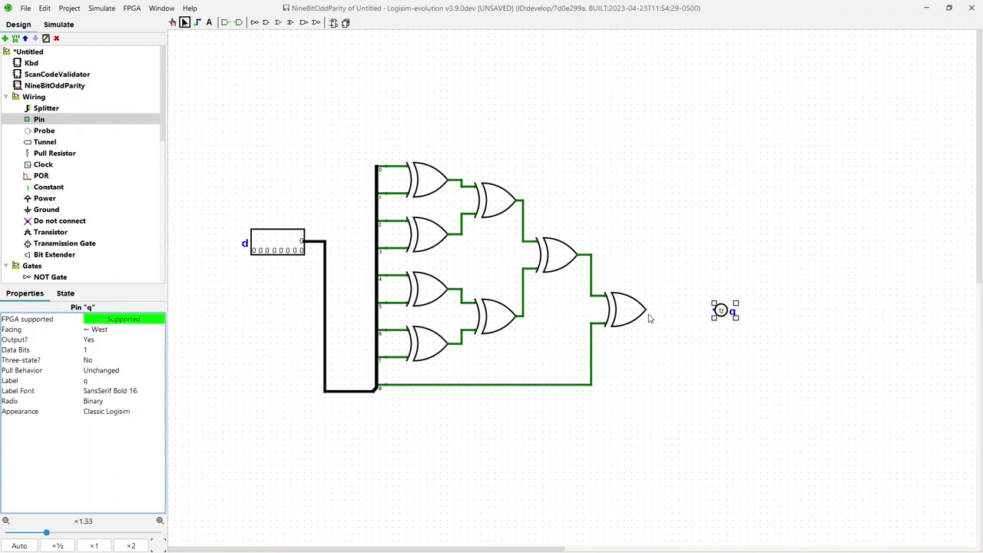
left_click_drag(647, 311, 715, 311)
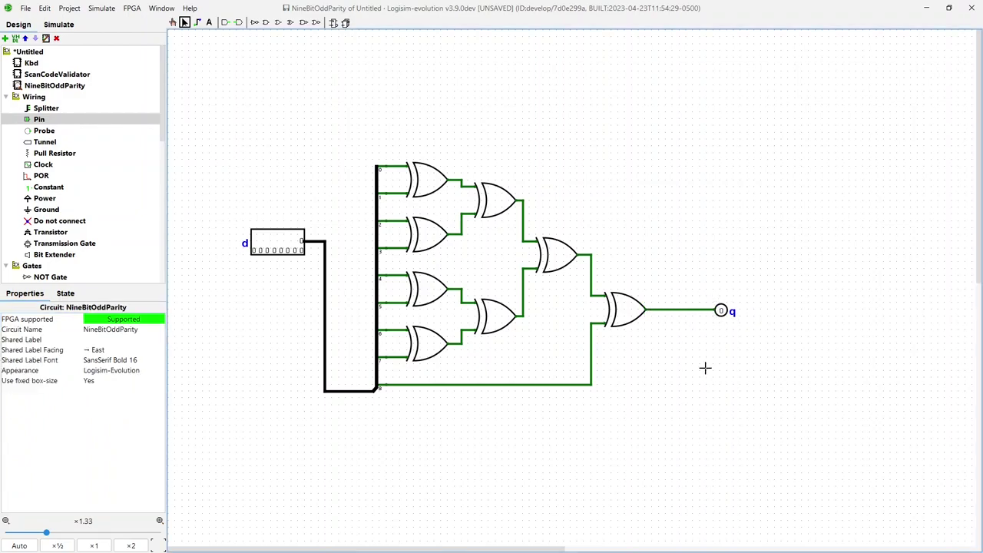
- Poke bits 0, 1, 7, 8 and a middle bit of d to 1, checking that q reads 1
left_click(173, 22)
left_click(302, 253)
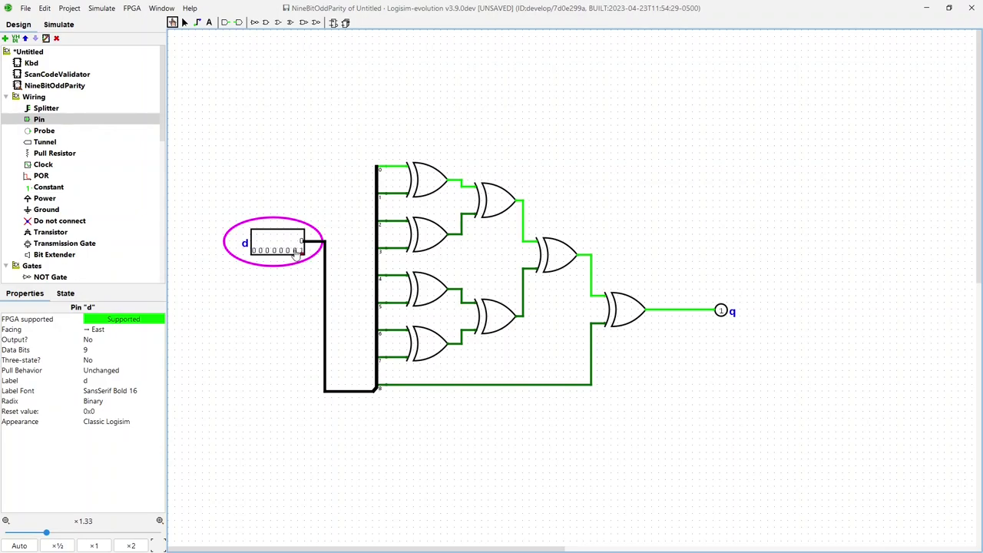
left_click(296, 253)
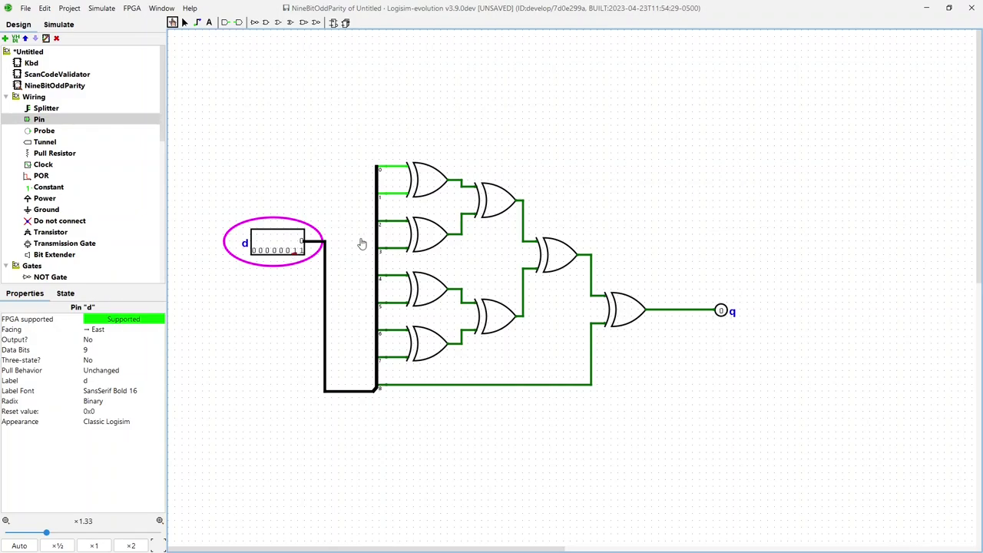
left_click(302, 243)
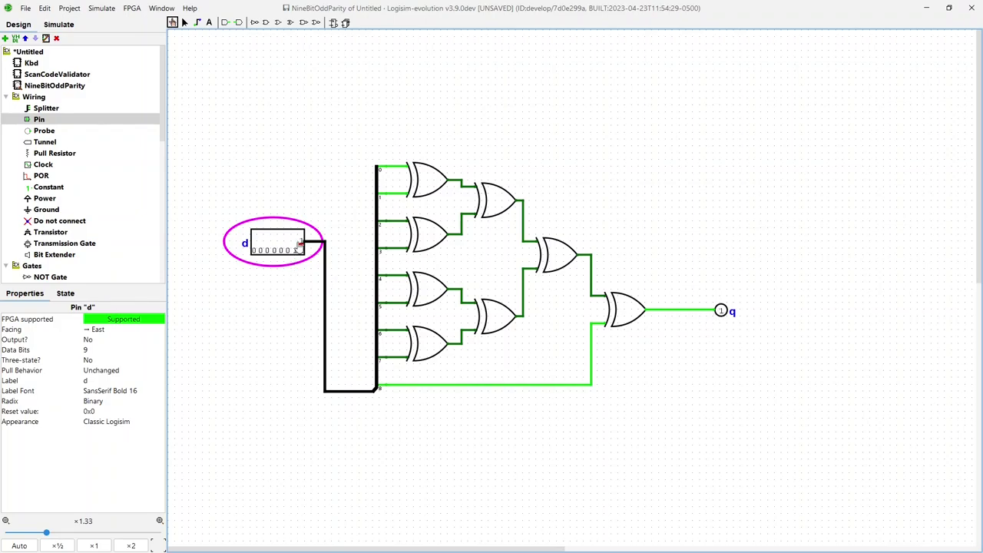
left_click(299, 243)
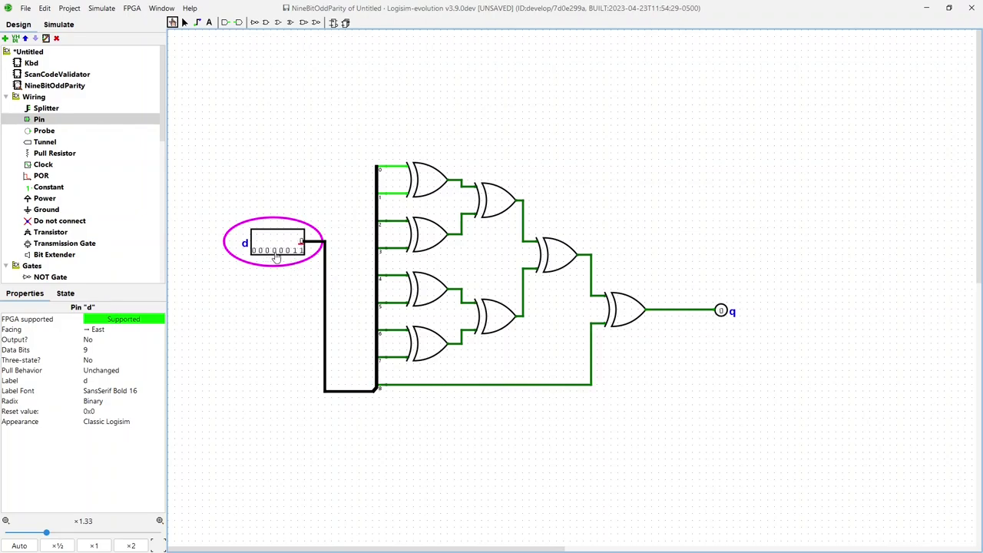
left_click(275, 251)
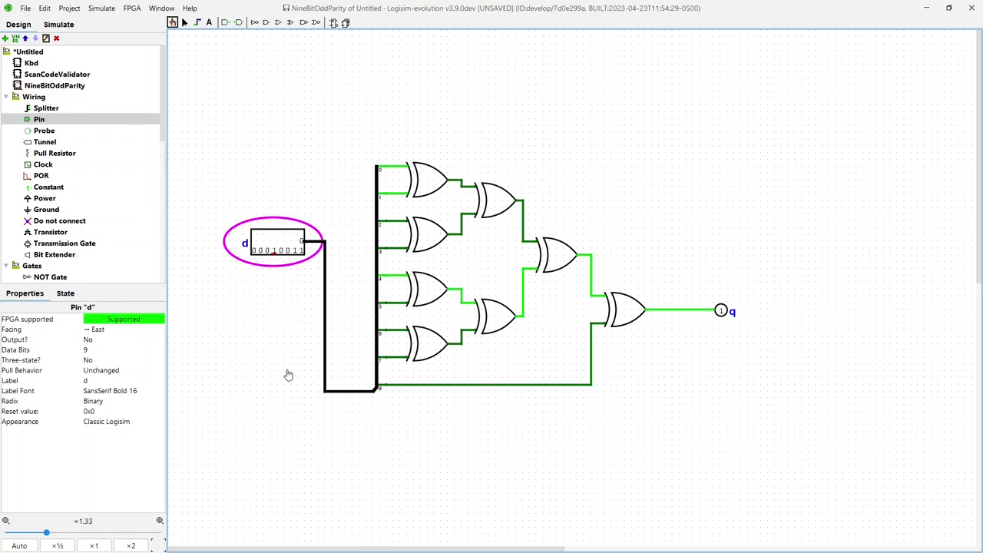
left_click(255, 252)
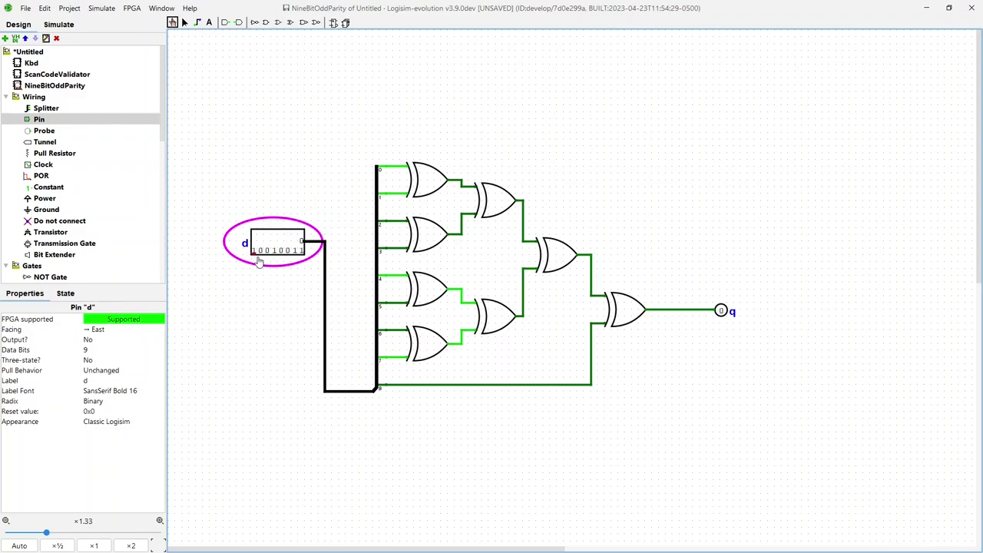
left_click(301, 242)
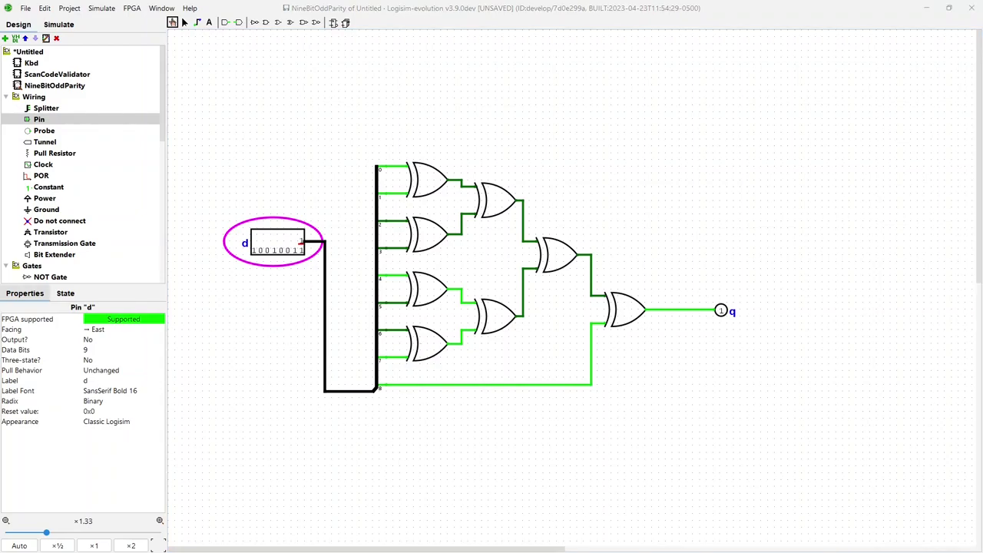
- In ScanCodeValidator, place a NineBitOddParity subcircuit between the wires
double_click(31, 63)
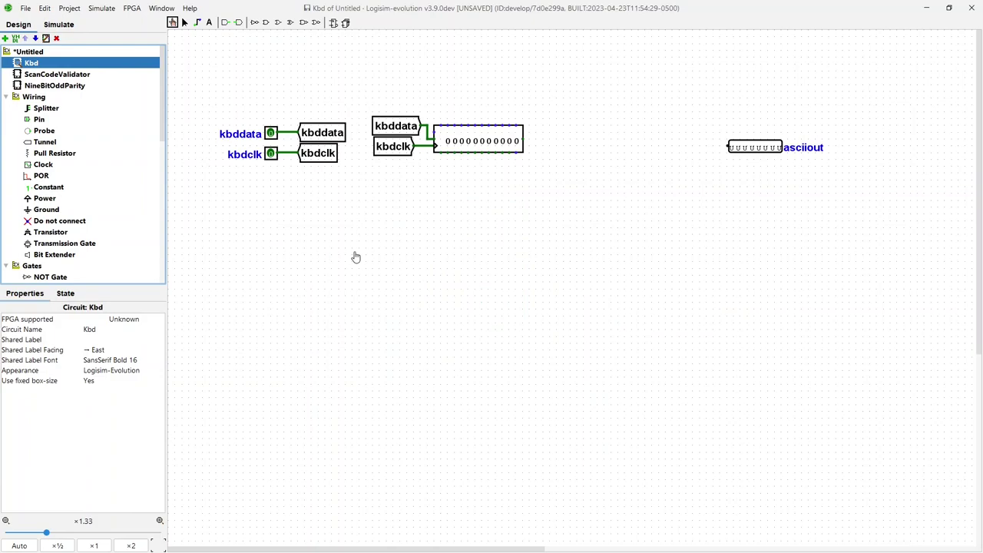
double_click(51, 74)
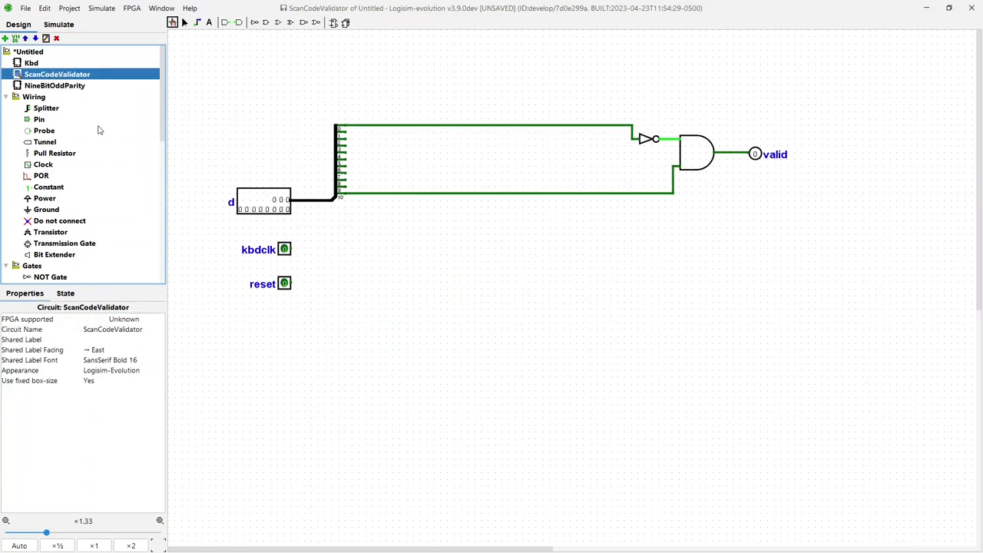
left_click(37, 86)
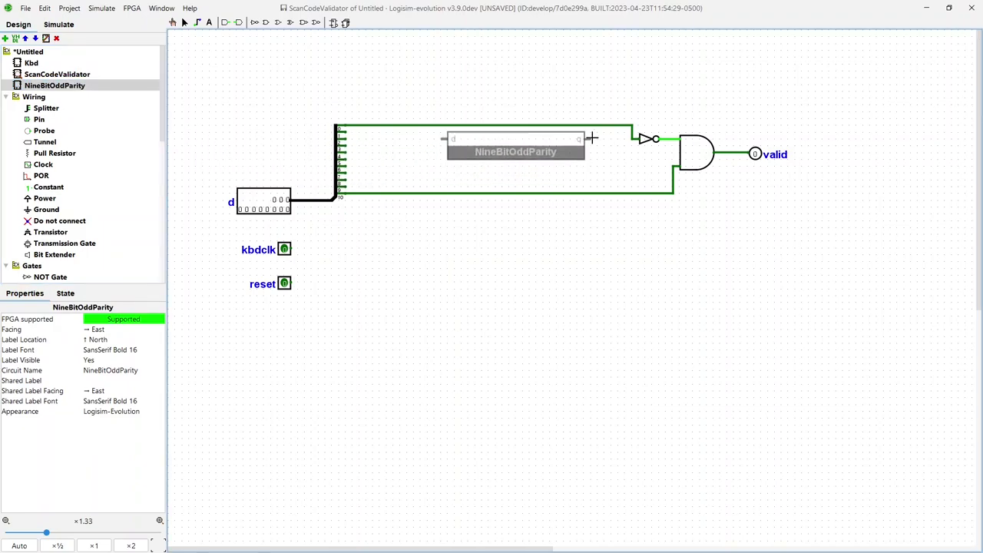
left_click(562, 153)
left_click(503, 153)
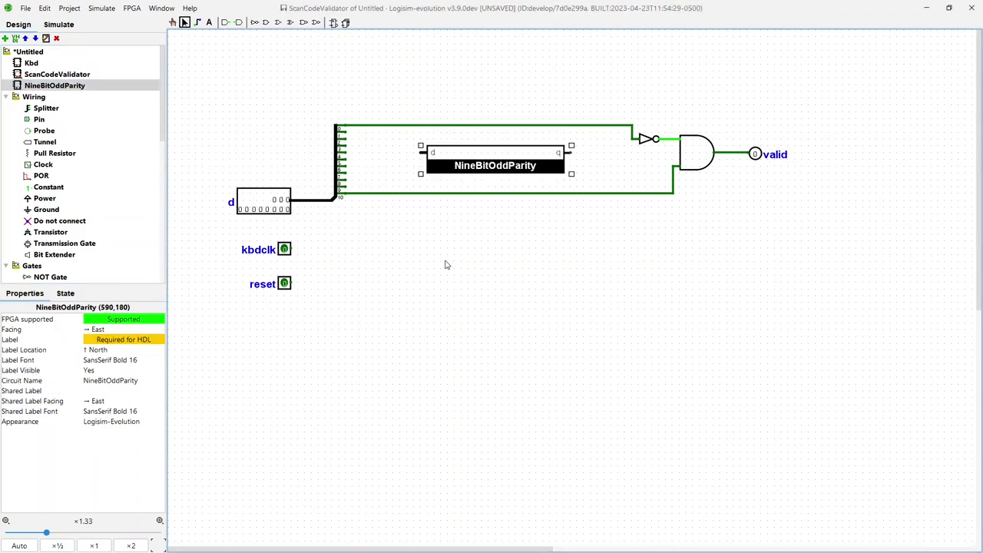
left_click_drag(474, 154, 470, 139)
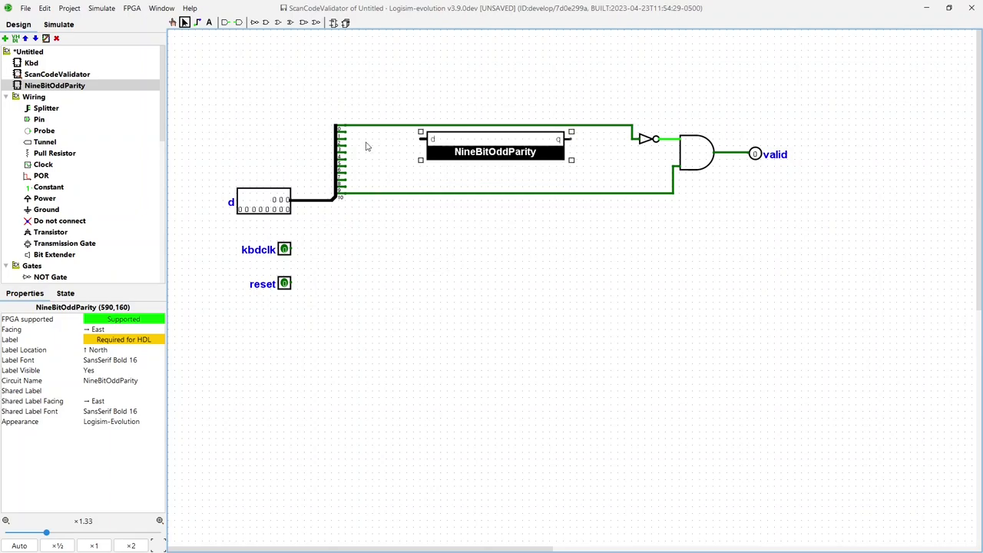
left_click(377, 260)
- Add a 9-bit, 9-way splitter and attach it to the first splitter
left_click(43, 108)
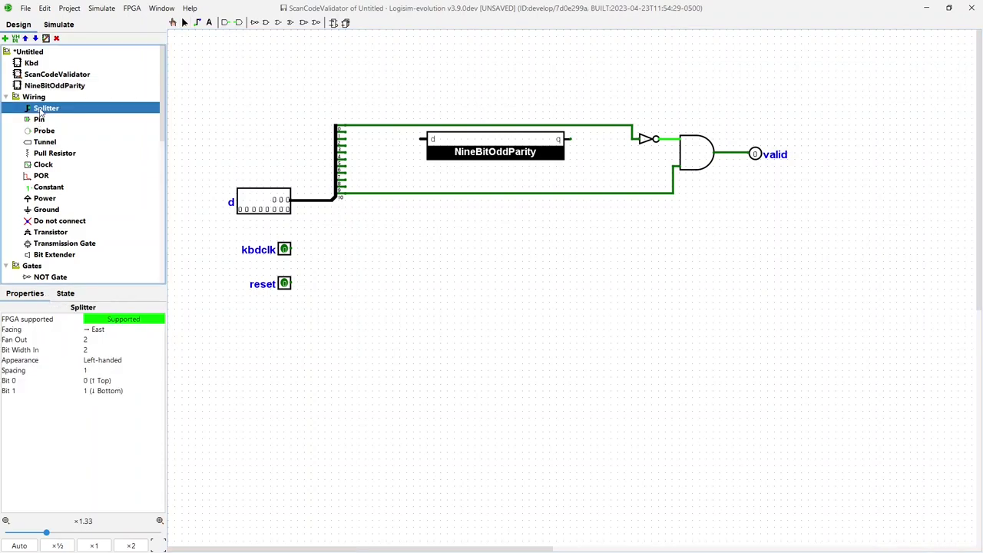
left_click(400, 245)
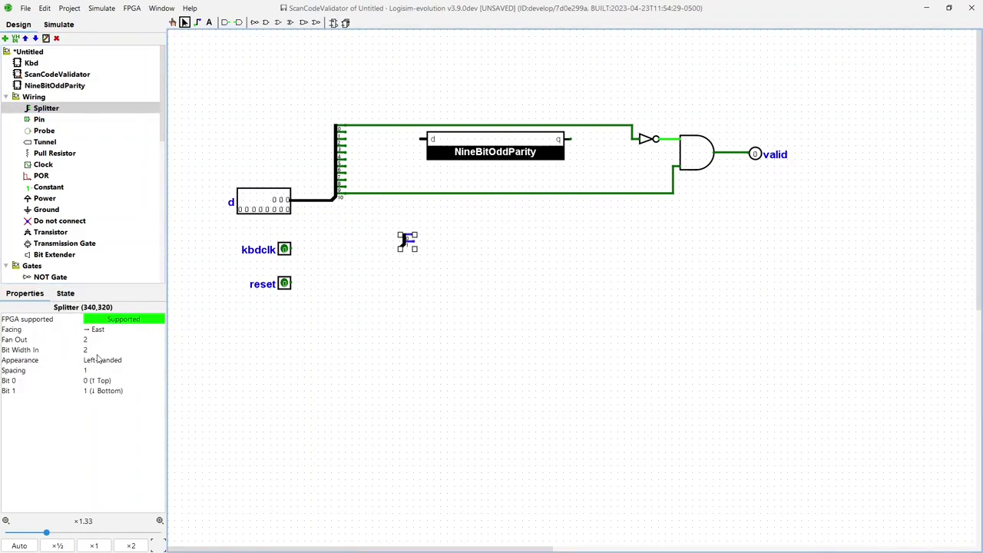
left_click(86, 339)
left_click(100, 351)
left_click(99, 351)
left_click(100, 364)
left_click_drag(415, 284, 393, 269)
left_click(372, 126)
left_click_drag(372, 127, 373, 105)
left_click_drag(385, 267, 351, 155)
left_click(397, 243)
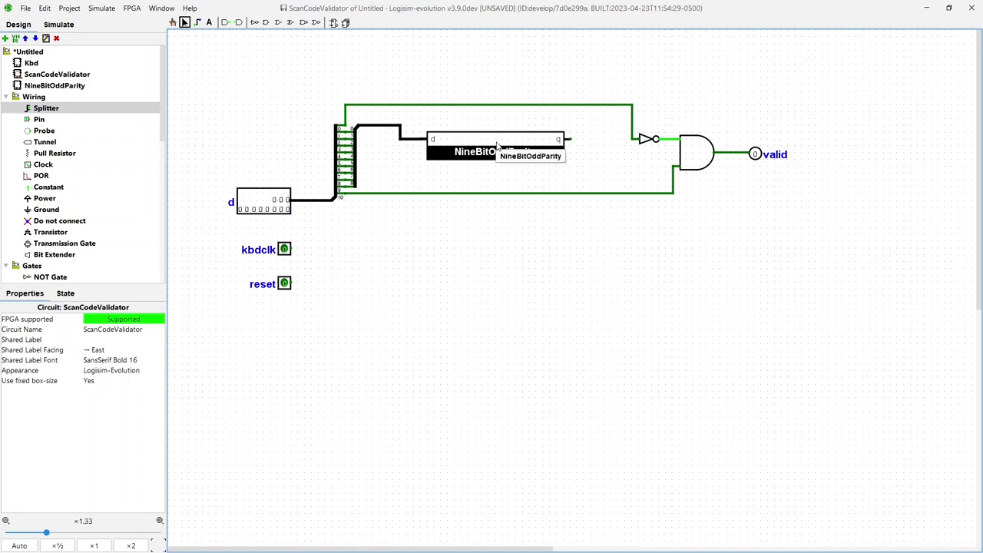
- Give the AND gate three inputs and reroute the parity output, deleting the segment beside the gate
left_click(699, 158)
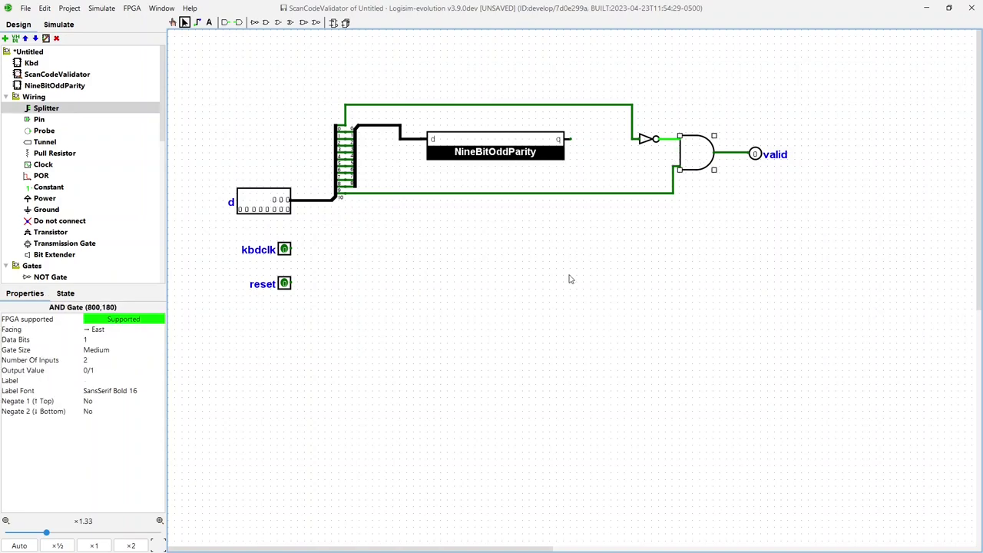
left_click(93, 359)
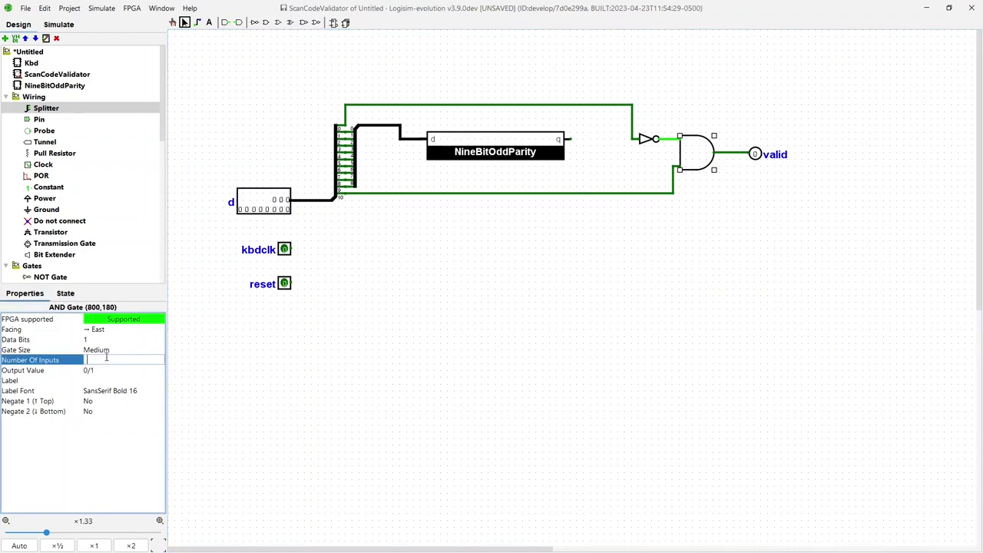
key("Return")
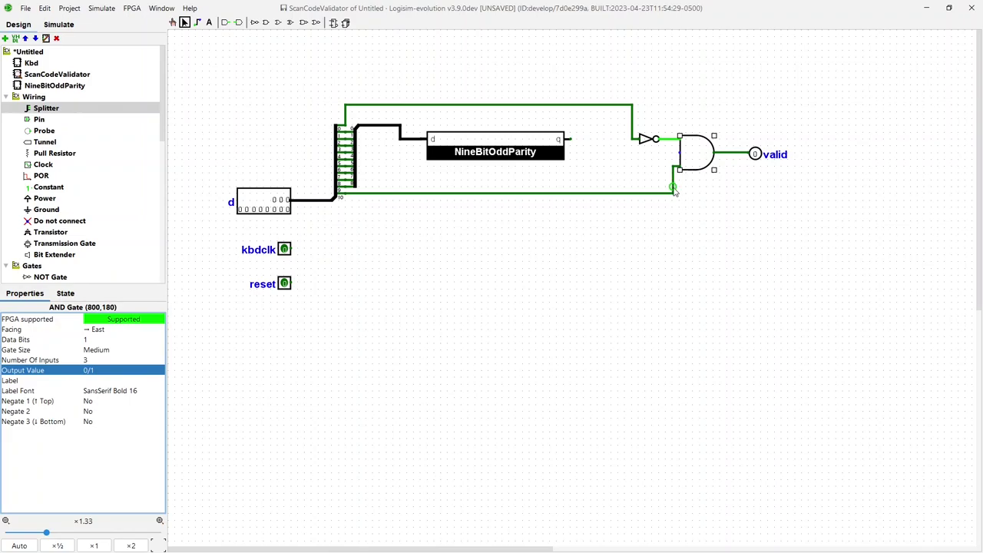
left_click(595, 157)
left_click_drag(565, 140, 660, 155)
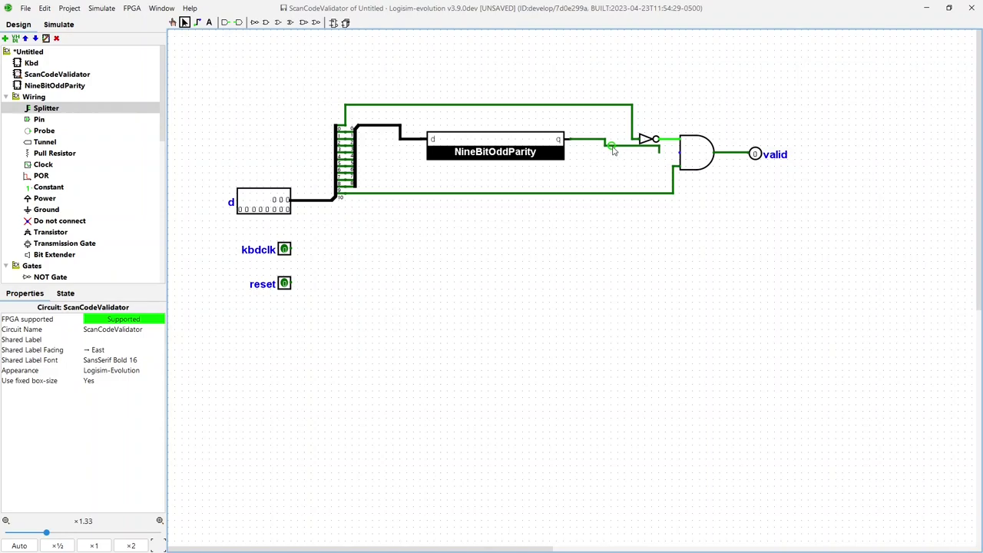
left_click(613, 149)
key("Delete")
left_click_drag(606, 150, 680, 153)
- Place a counter below the circuit with the Classic Logisim appearance
scroll(50, 180, "down", 8)
scroll(34, 205, "down", 1)
left_click(46, 209)
left_click(387, 263)
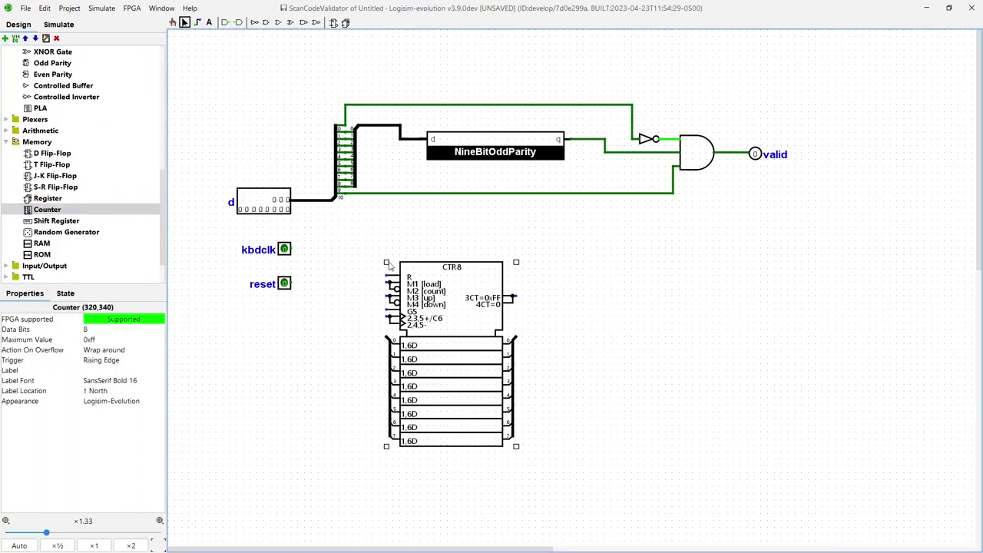
left_click(110, 401)
left_click(109, 413)
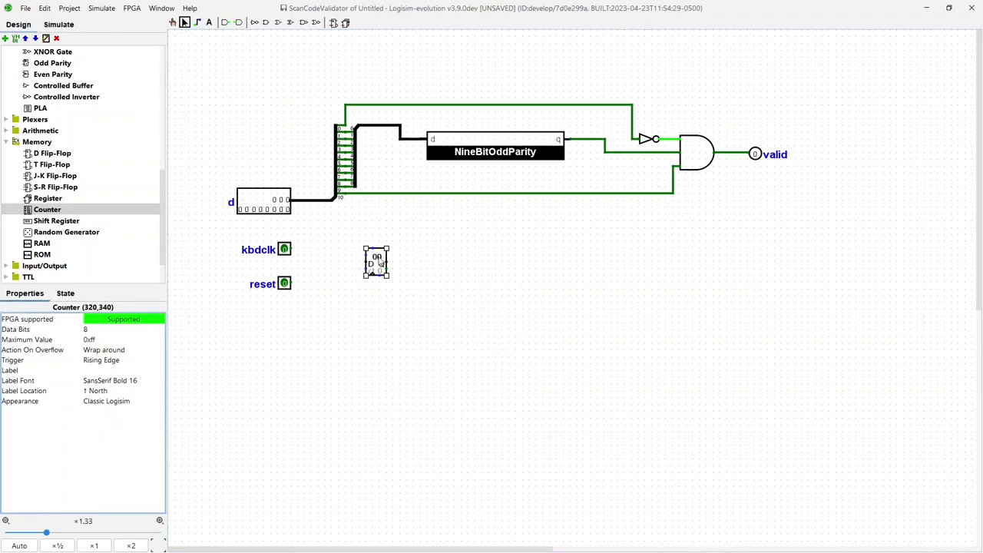
left_click_drag(376, 261, 416, 261)
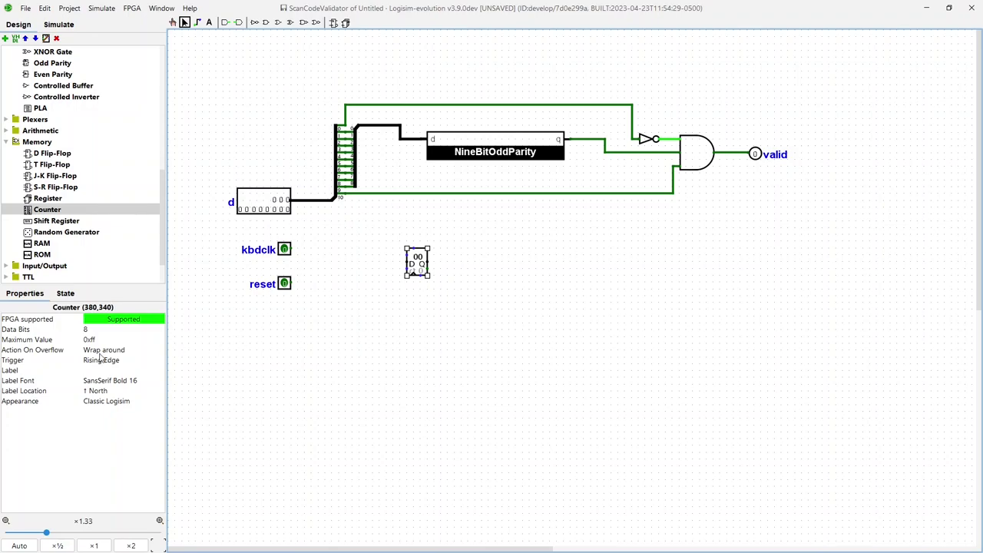
- Set the counter to 4 data bits with maximum value 0xa
left_click(95, 329)
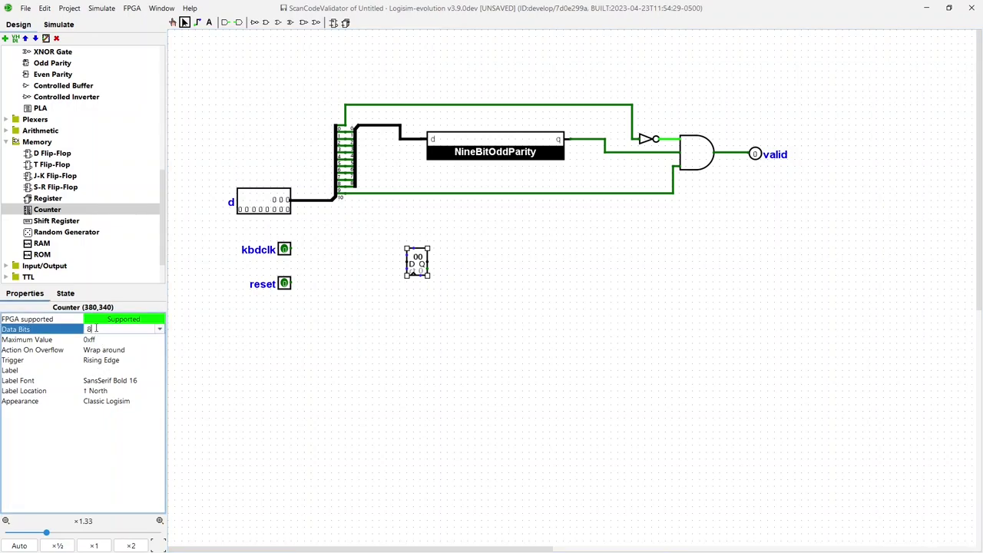
type("4")
key("Return")
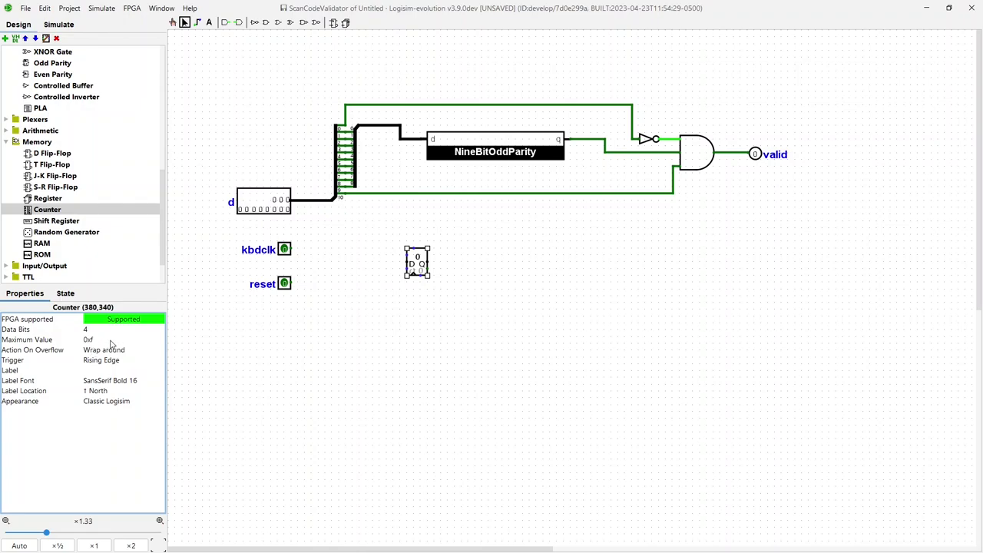
left_click(109, 339)
type("a")
key("Return")
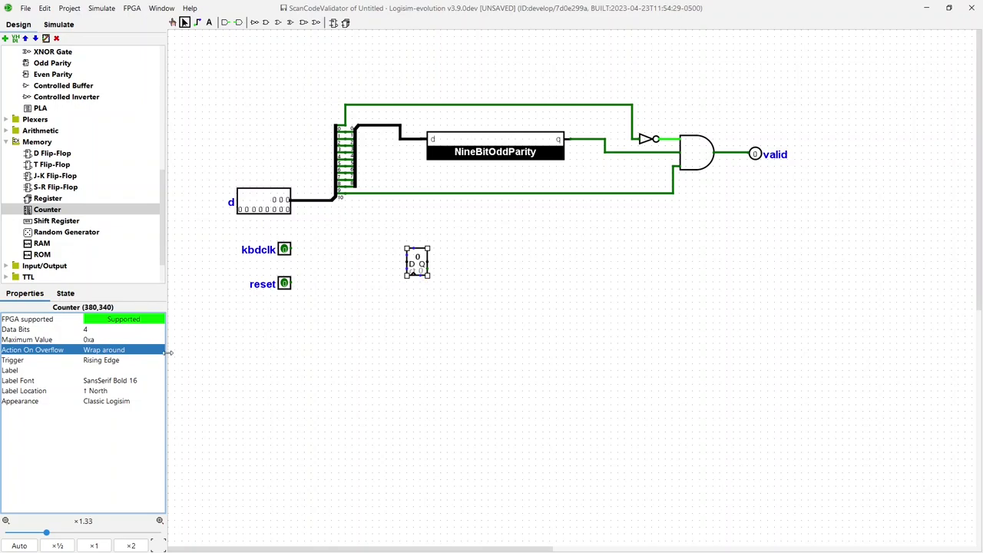
- Attach a west-facing Power source to the counter's left input
scroll(74, 170, "up", 7)
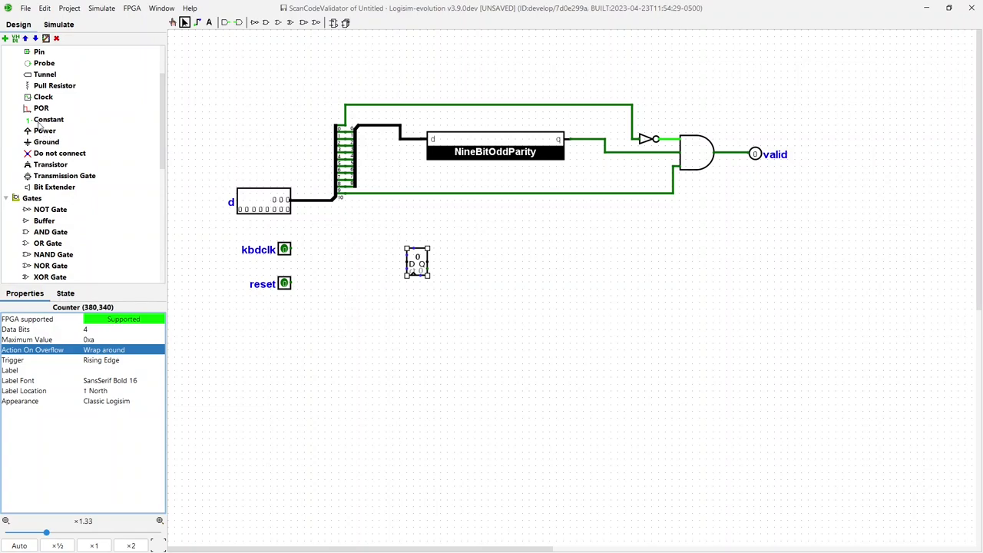
left_click(45, 131)
left_click(366, 292)
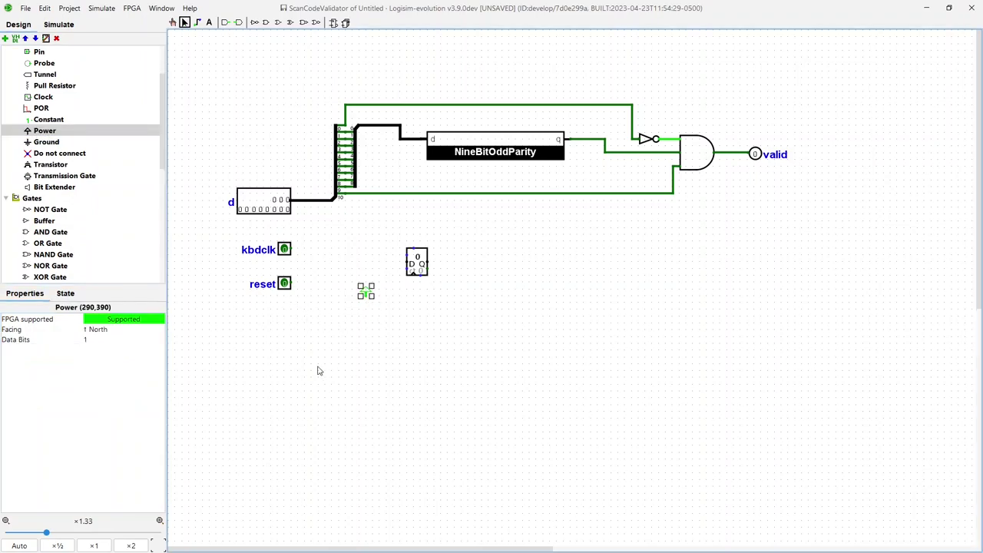
left_click(103, 332)
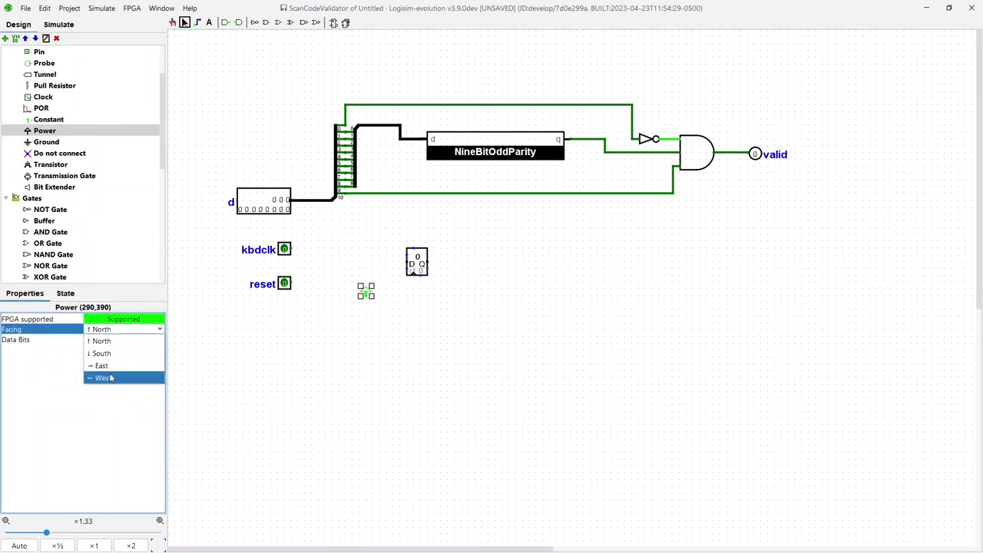
left_click(103, 378)
left_click_drag(359, 299, 398, 271)
left_click(398, 306)
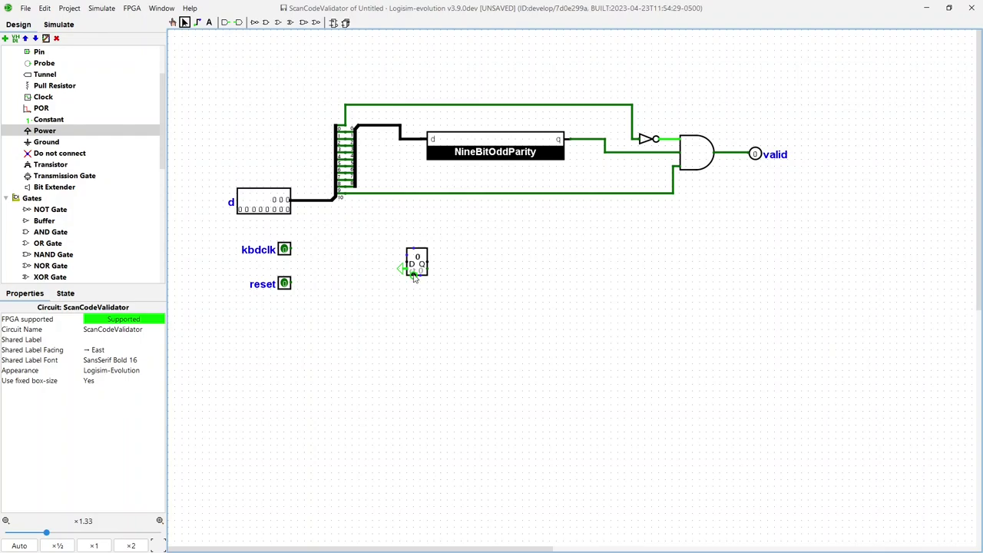
left_click(286, 249)
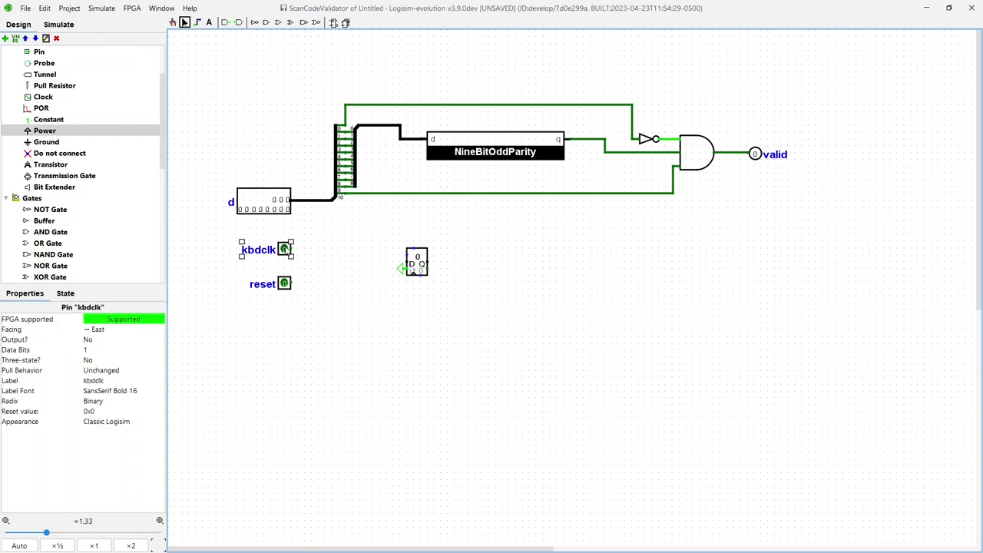
left_click(346, 336)
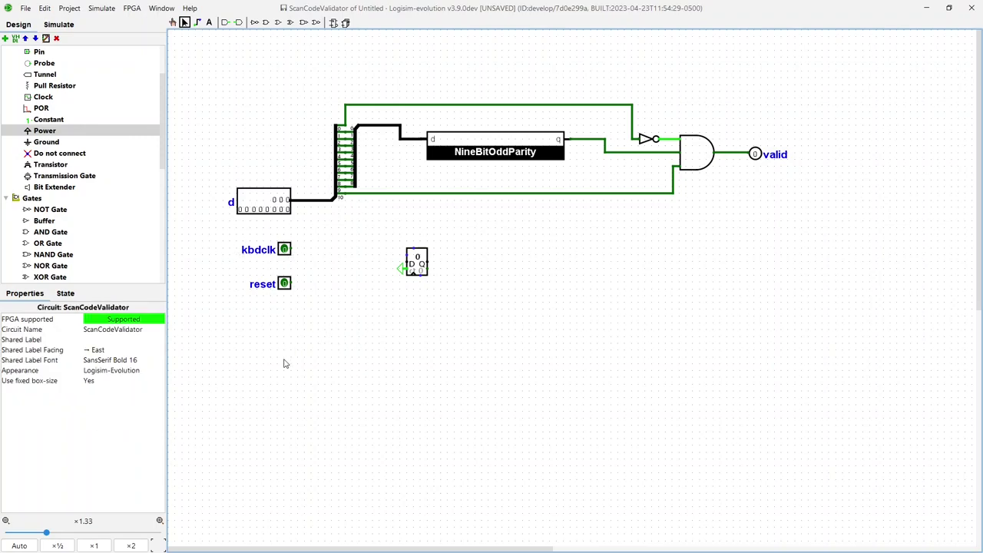
- Place a kbdclk tunnel at the kbdclk pin and a reset tunnel at the reset pin
scroll(50, 123, "up", 2)
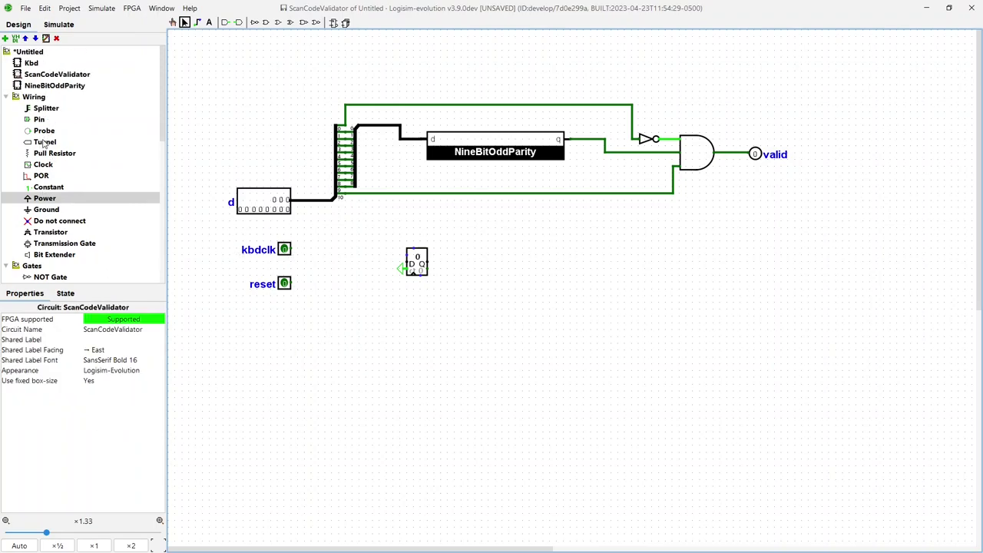
left_click(44, 142)
type("kbdclk")
left_click(304, 248)
left_click(301, 285)
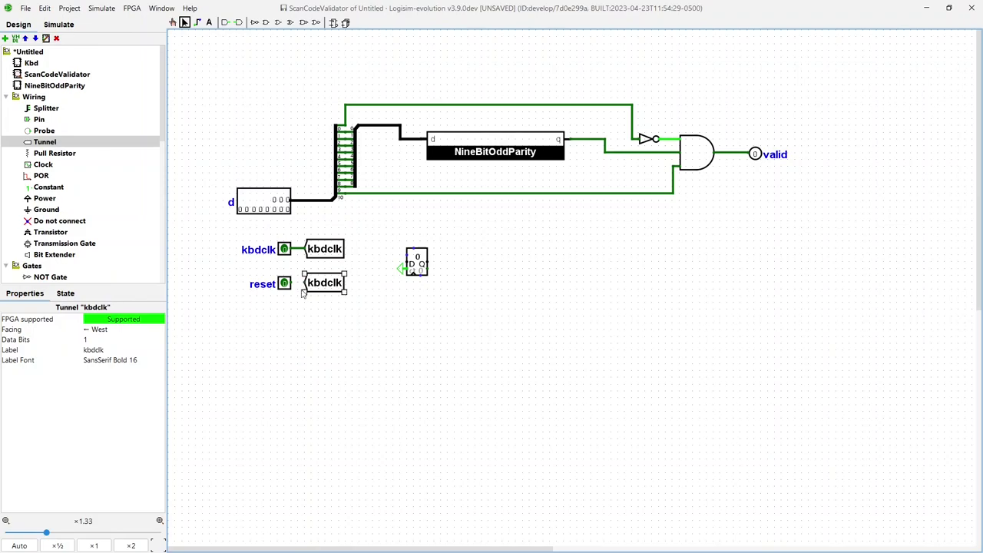
left_click(115, 349)
type("reset")
key("Return")
left_click_drag(416, 261, 443, 261)
- Wire an east-facing kbdclk tunnel into the counter's clock input
left_click(44, 142)
left_click(115, 329)
left_click(100, 367)
left_click(353, 303)
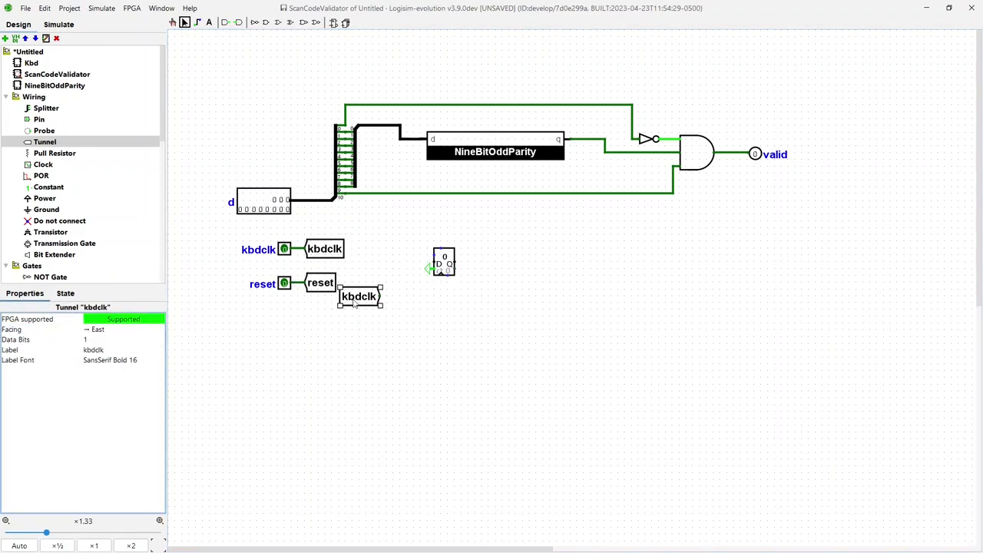
mouse_move(353, 304)
left_mouse_down()
mouse_move(442, 297)
mouse_move(441, 279)
left_mouse_up()
left_click(438, 339)
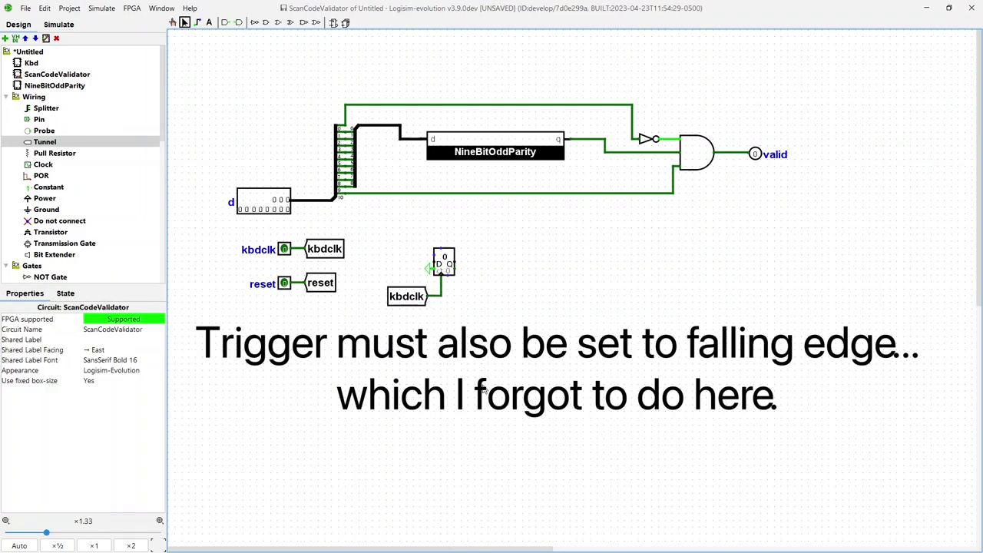
left_click(447, 267)
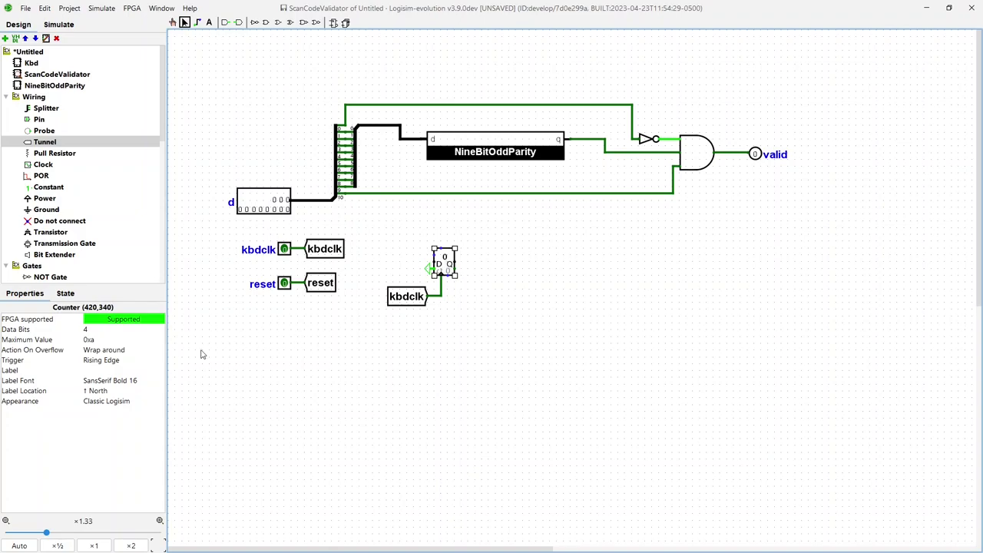
- Switch the counter's Action On Overflow from Wrap around to Stay at value
left_click(102, 350)
left_click(103, 361)
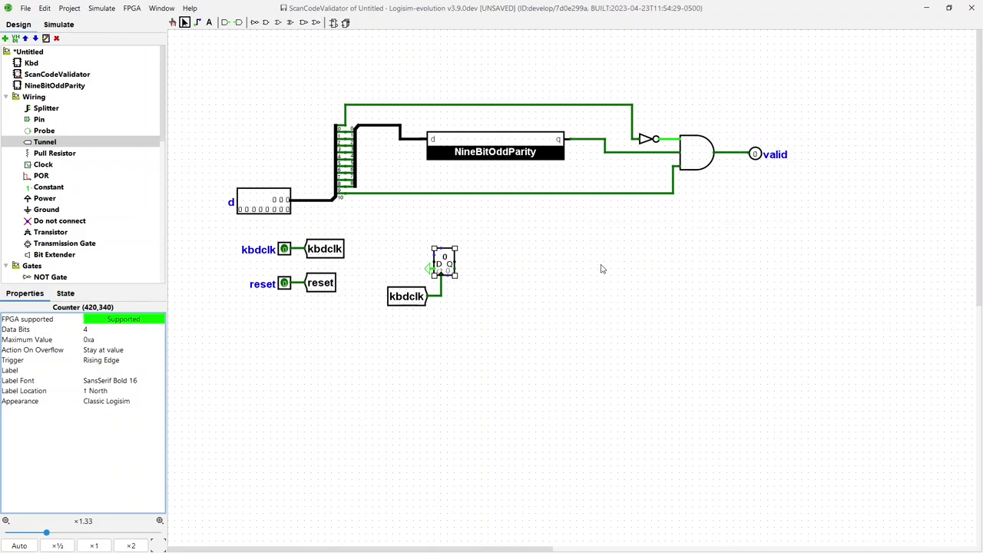
- Change the AND gate to 4 inputs
left_click(696, 162)
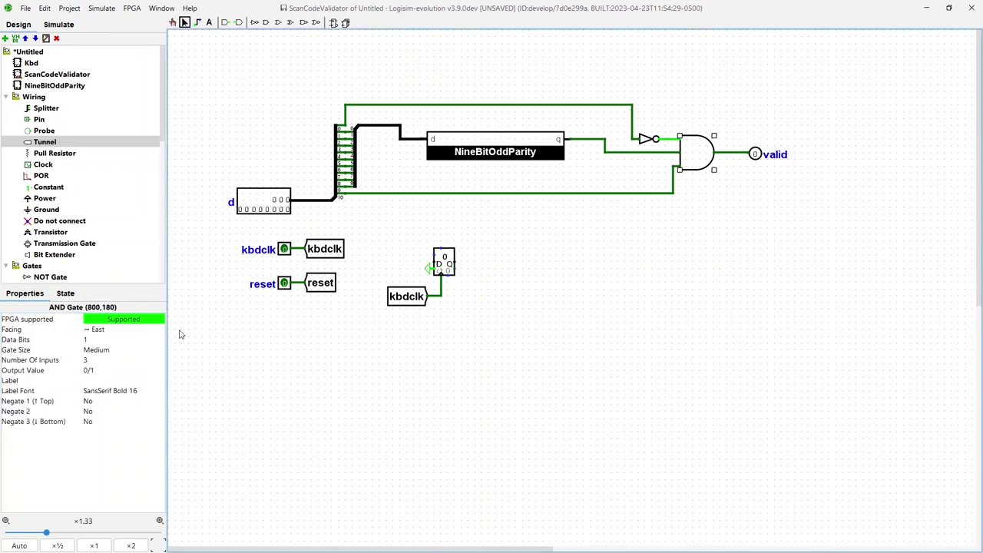
left_click(103, 358)
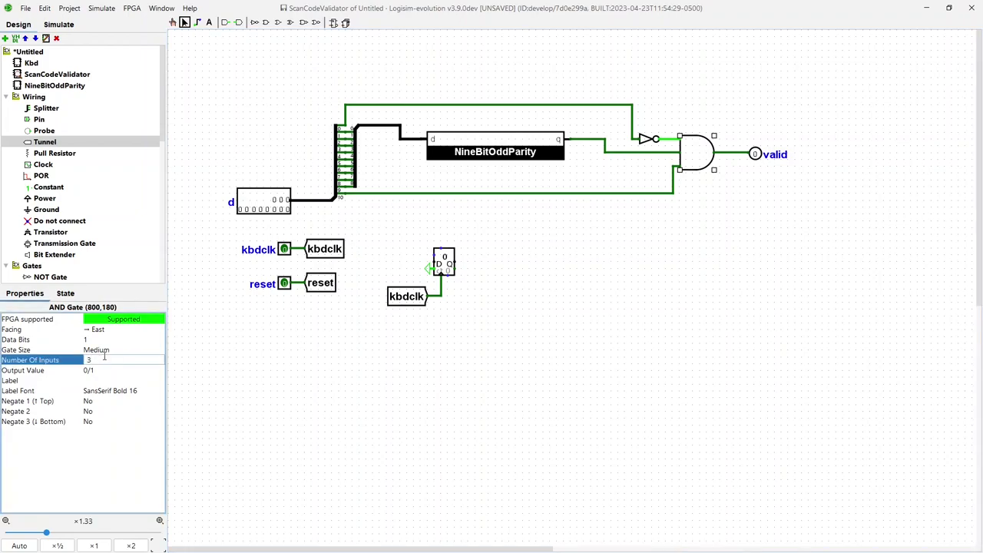
type("4")
key("Return")
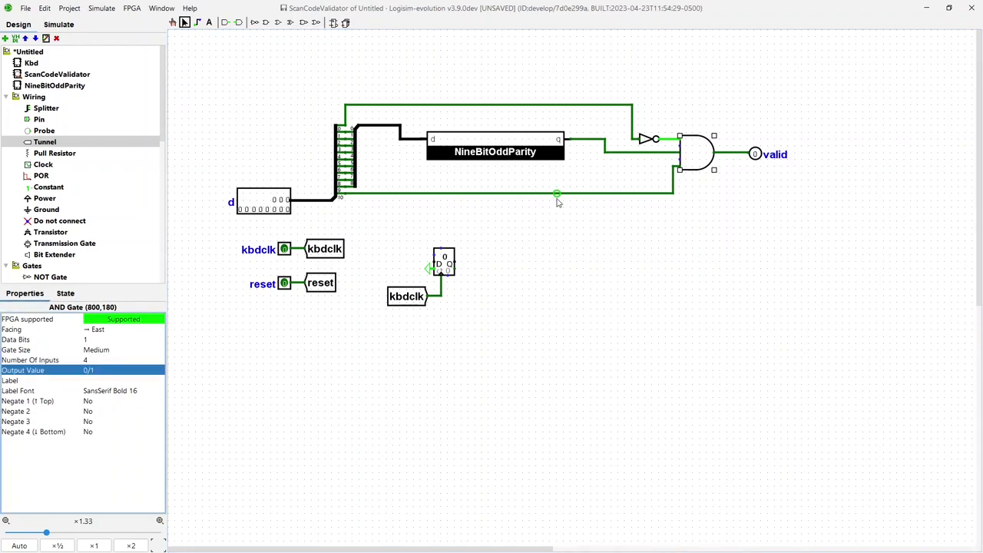
- Rewire the AND gate: parity output, splitter bit 9, and the counter's carry on its lower input
left_click(659, 152)
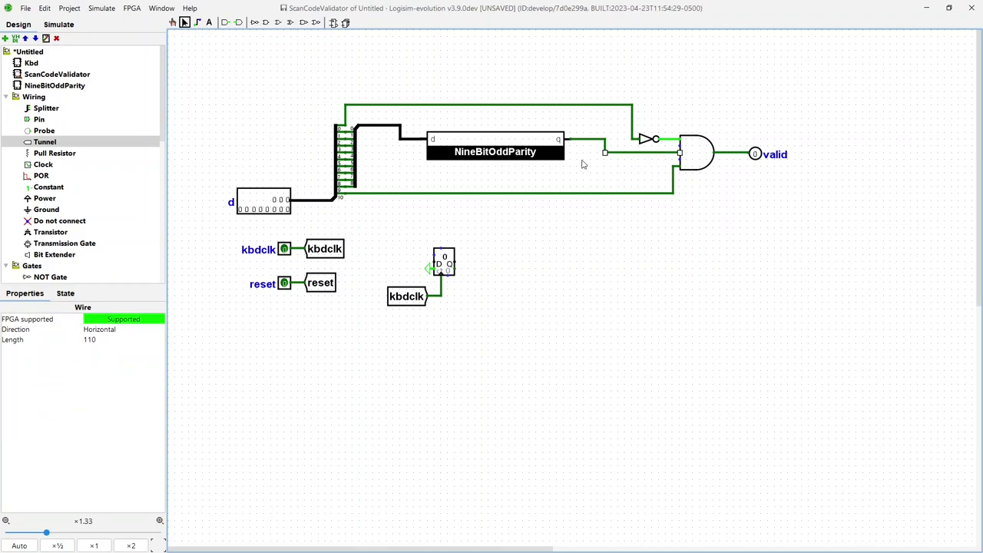
key("Delete")
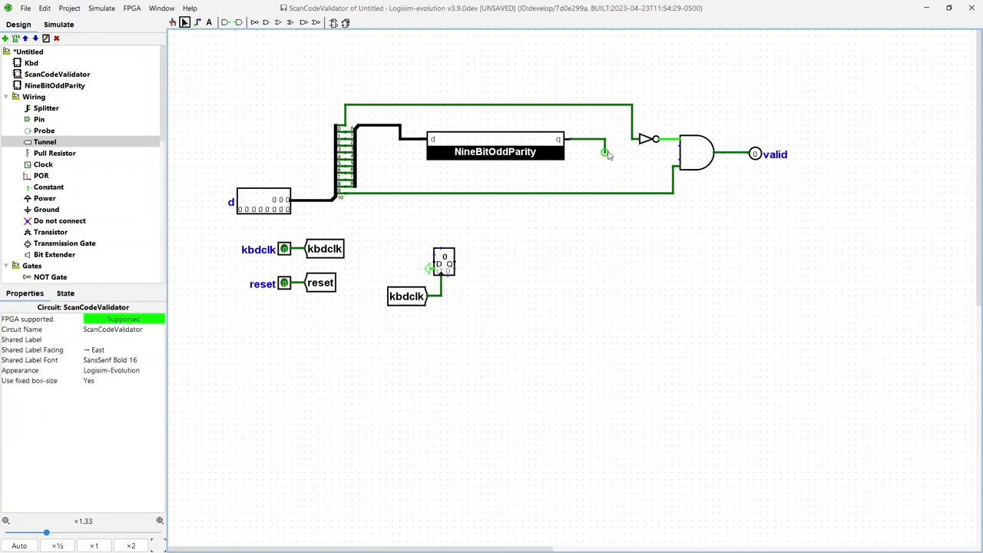
left_click(605, 151)
key("Delete")
left_click_drag(605, 140, 683, 149)
left_click(674, 169)
key("Delete")
left_click_drag(674, 193, 679, 160)
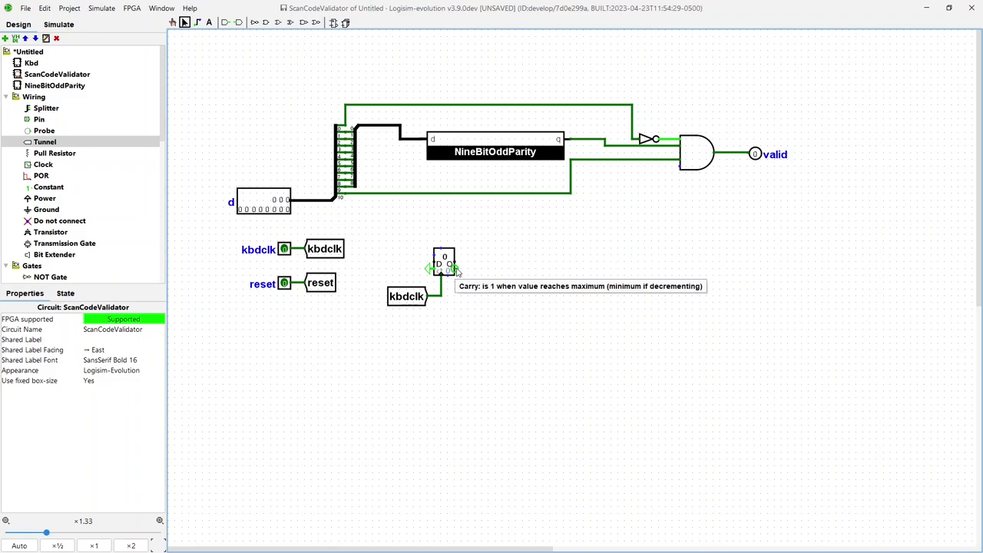
left_click_drag(454, 268, 673, 167)
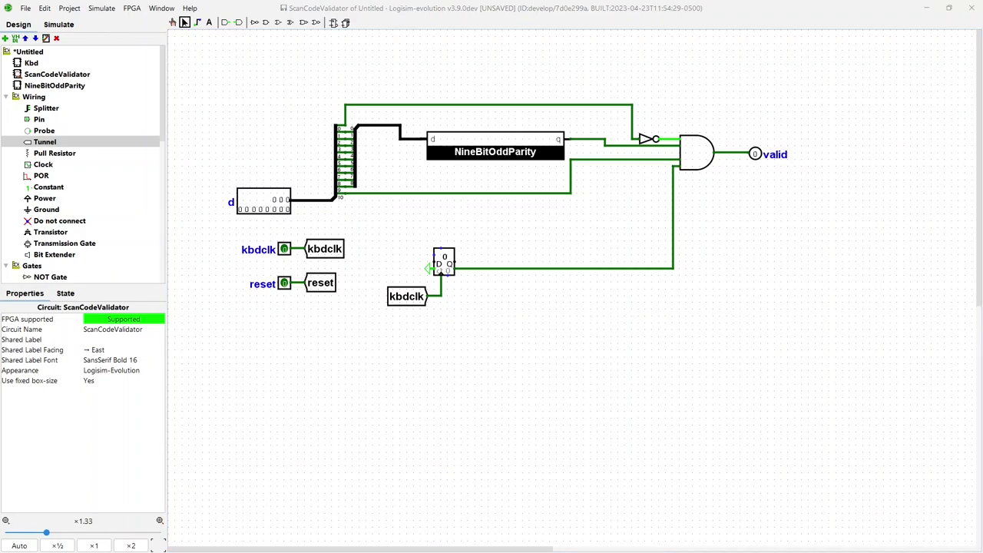
- Place a Power source on the counter's top input
left_click(44, 198)
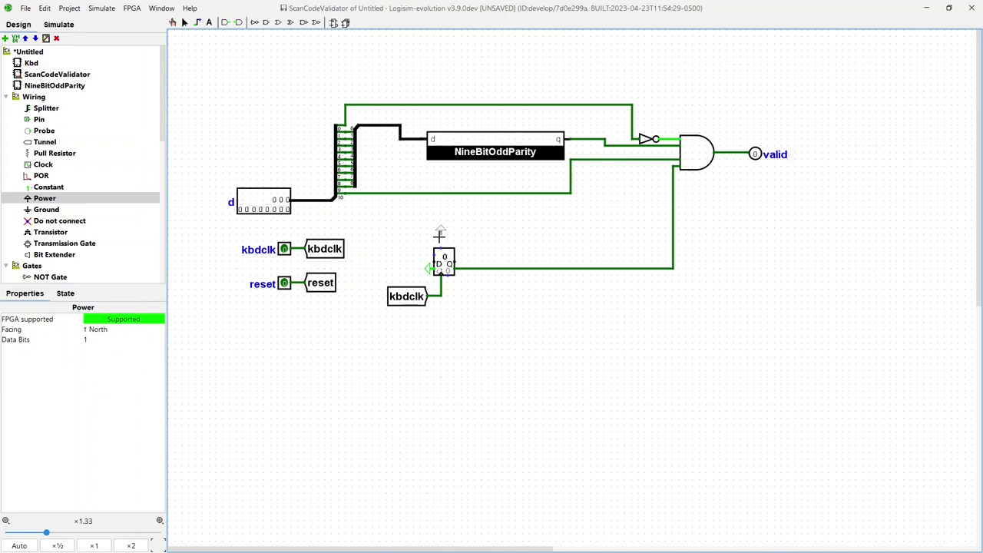
left_click(441, 246)
left_click(505, 400)
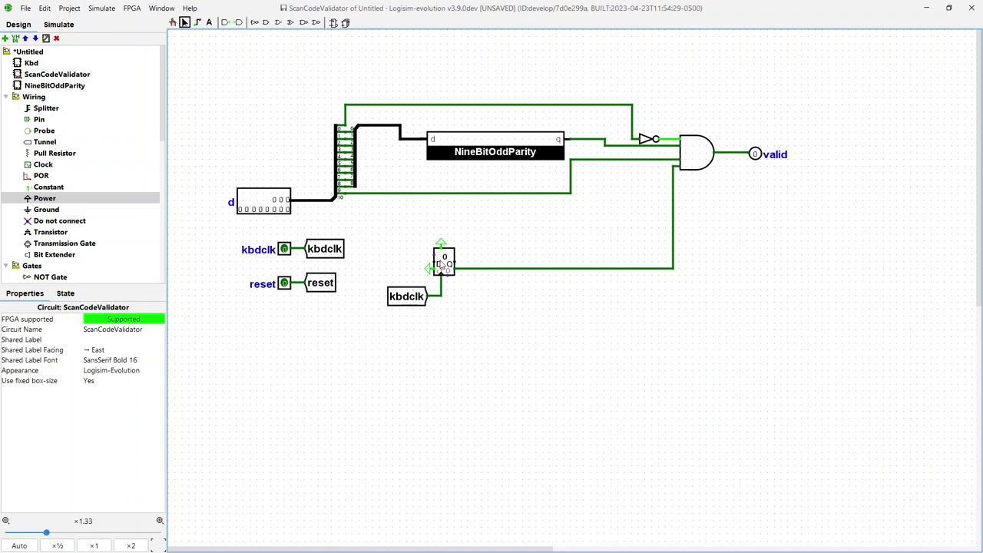
- Add an OR gate left of the counter, fed by east-facing valid and reset tunnels
left_click(265, 22)
left_click(423, 255)
left_click(44, 142)
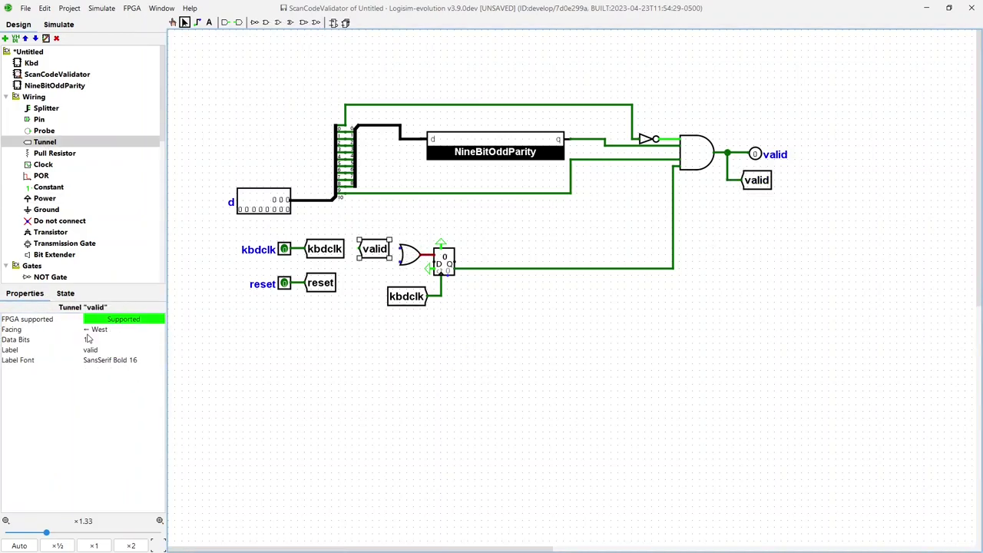
key("Right")
left_click(390, 268)
key("Escape")
- Place a ScanCodeValidator in Kbd and shift it and the asciiout pin right
double_click(31, 62)
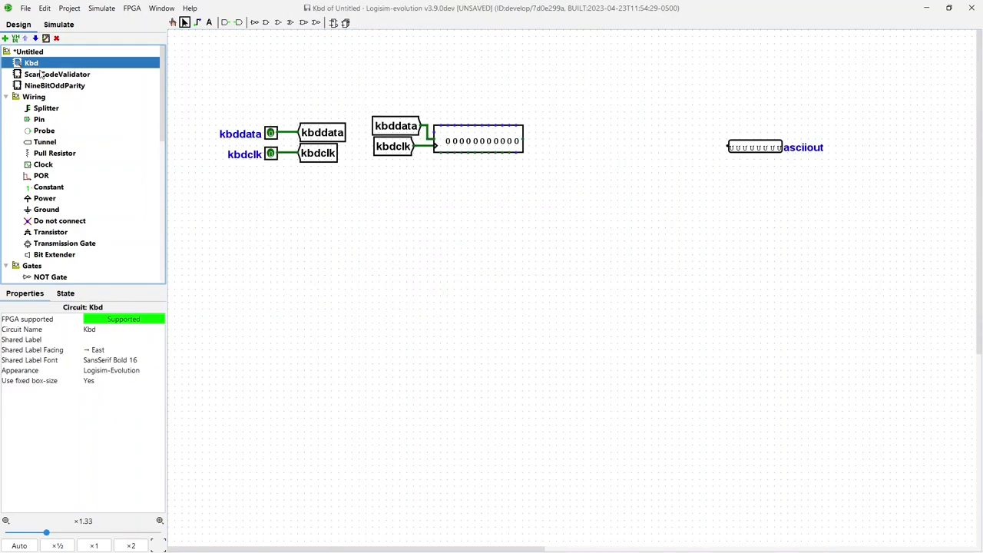
left_click(44, 75)
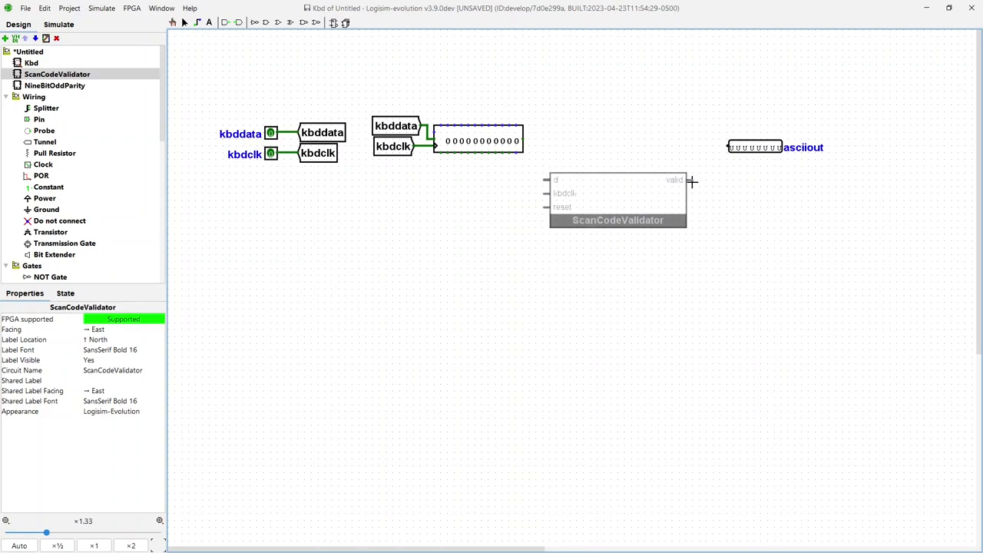
left_click(692, 181)
left_click_drag(612, 201, 643, 201)
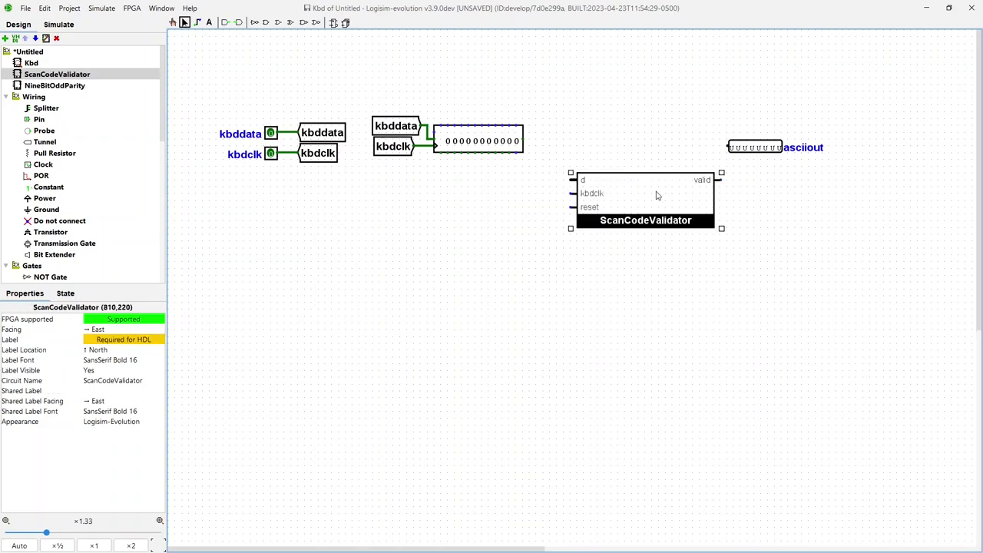
left_click_drag(762, 152, 870, 151)
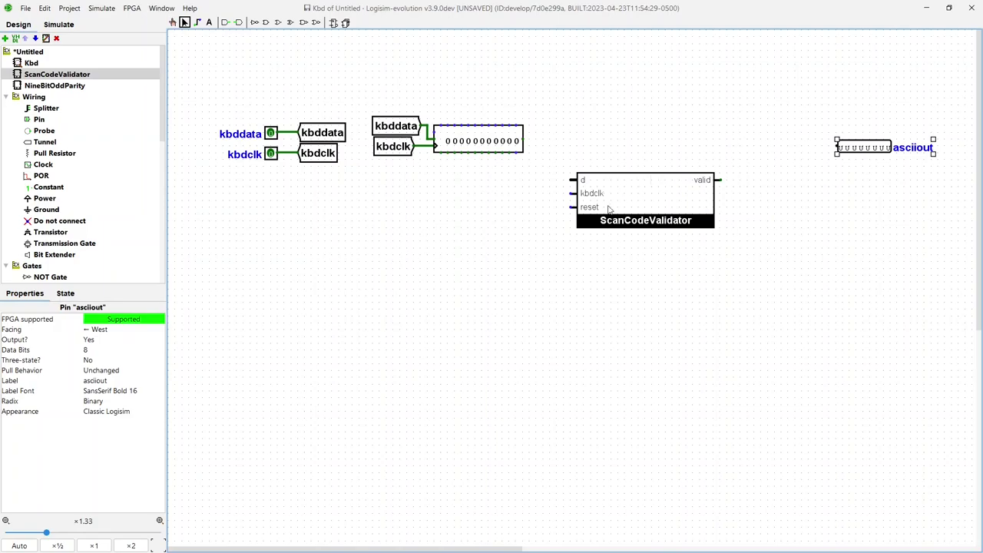
left_click_drag(628, 202, 649, 202)
left_click(508, 188)
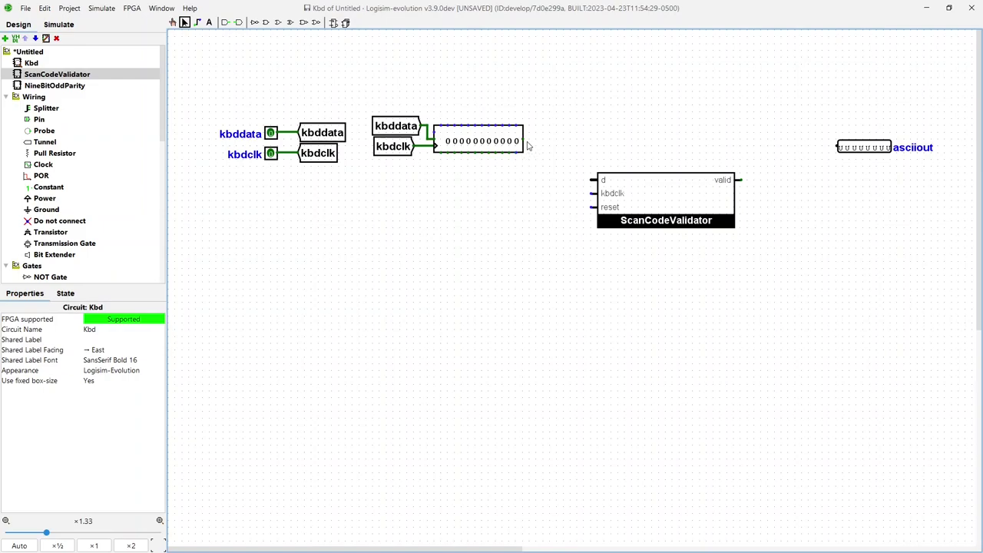
- Add an 11-bit splitter under the register and wire its bundle to ScanCodeValidator's d input
left_click(45, 108)
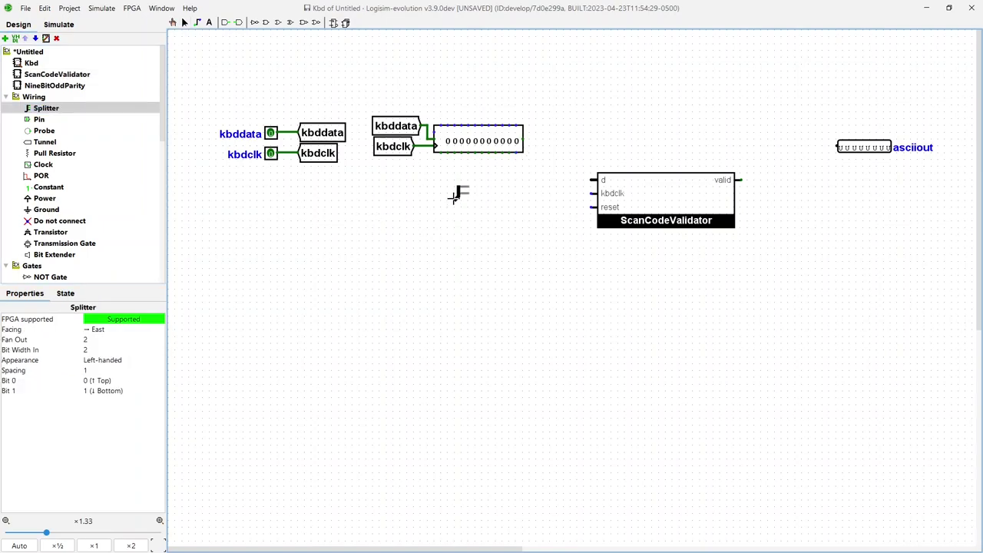
left_click(461, 202)
key("alt+1")
key("alt+1")
left_click_drag(459, 194, 513, 165)
left_click(463, 180)
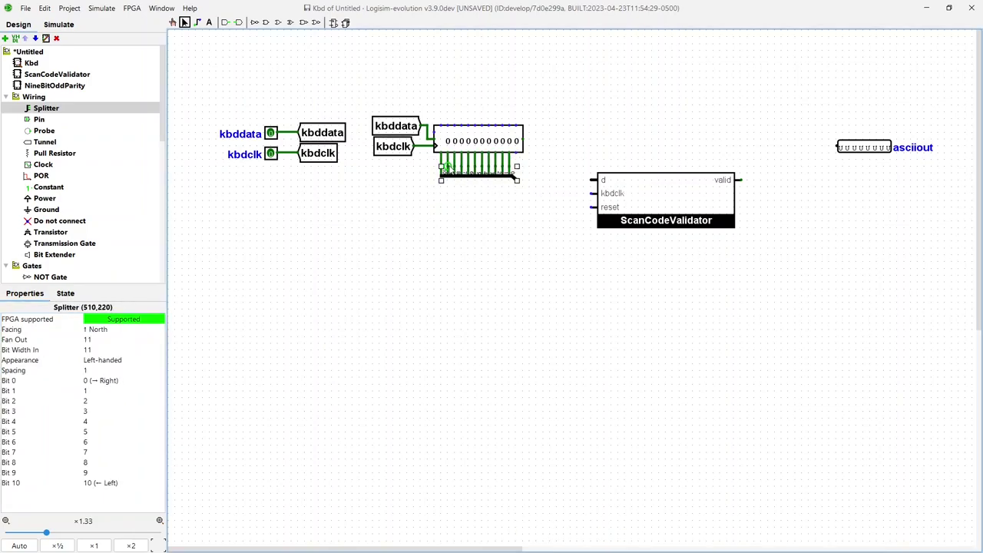
key("ctrl+z")
key("ctrl+y")
key("ctrl+y")
key("ctrl+y")
left_click_drag(519, 183, 594, 180)
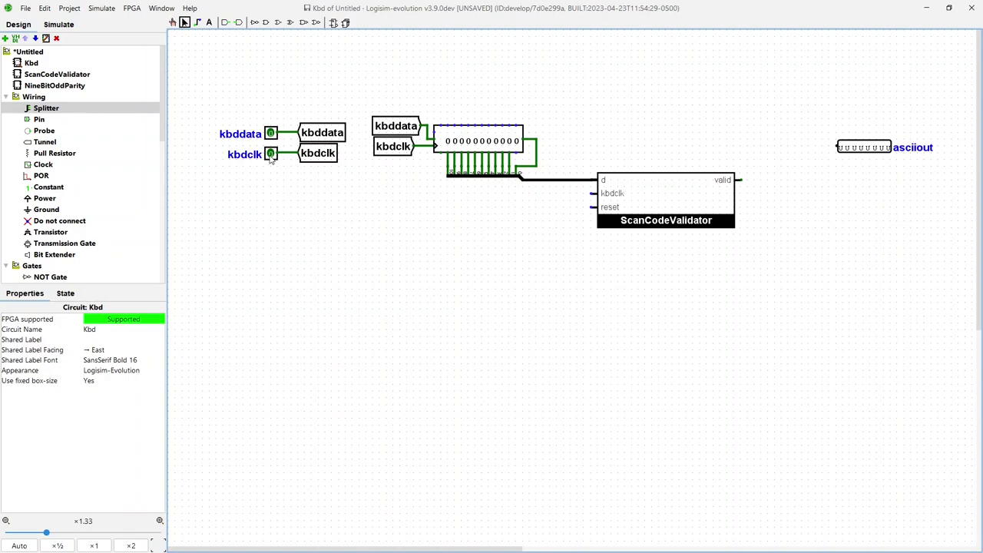
- Duplicate the kbdclk tunnel onto ScanCodeValidator's kbdclk input
left_click(311, 160)
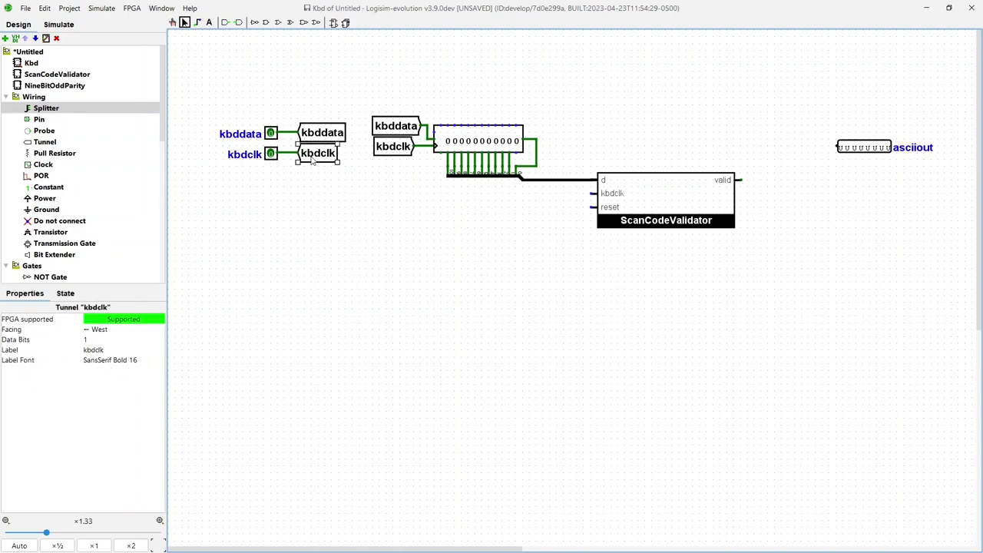
key("ctrl+d")
left_click_drag(330, 175, 585, 196)
key("Right")
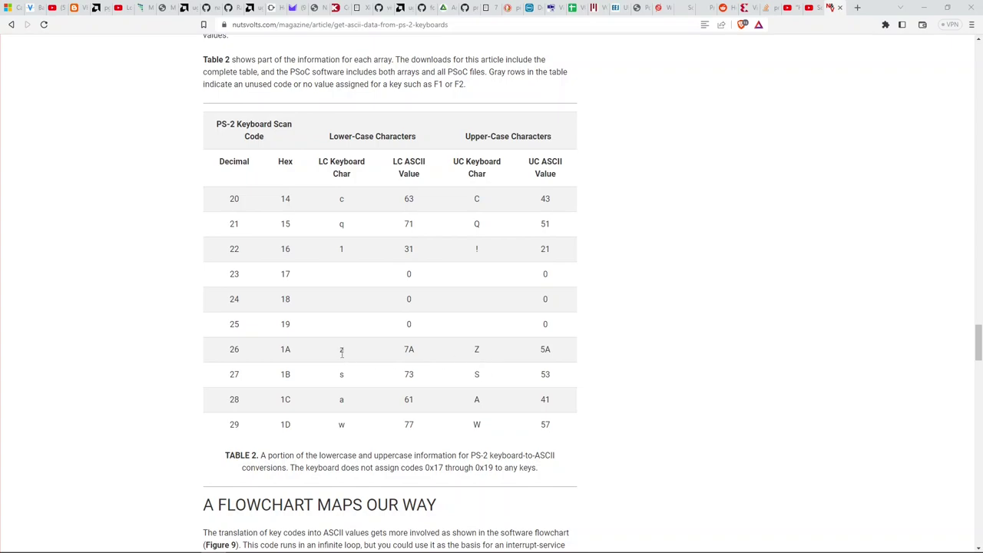
double_click(281, 350)
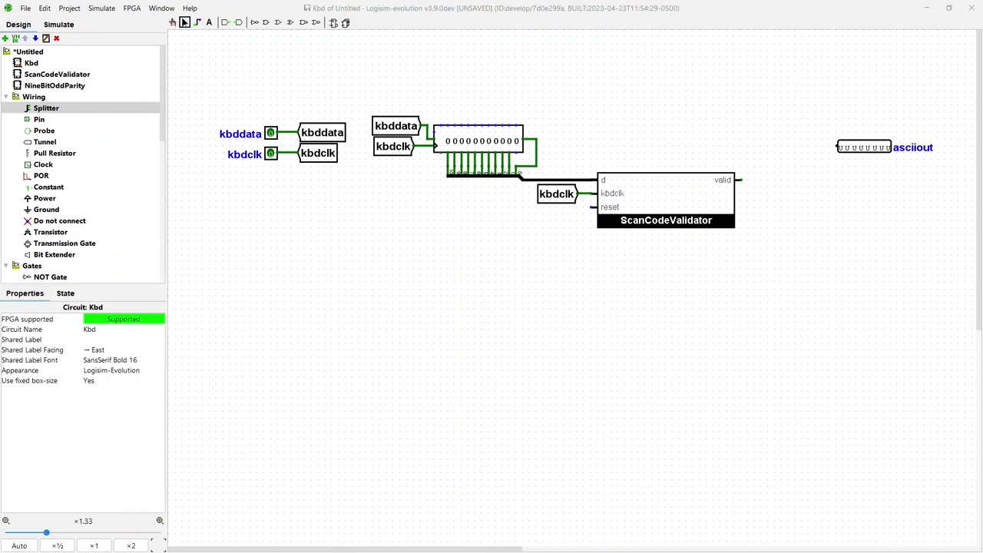
- Create ScanCodeExtractor with input pin d and a west-facing output pin named scancode
key("Return")
left_click(39, 130)
left_click(367, 248)
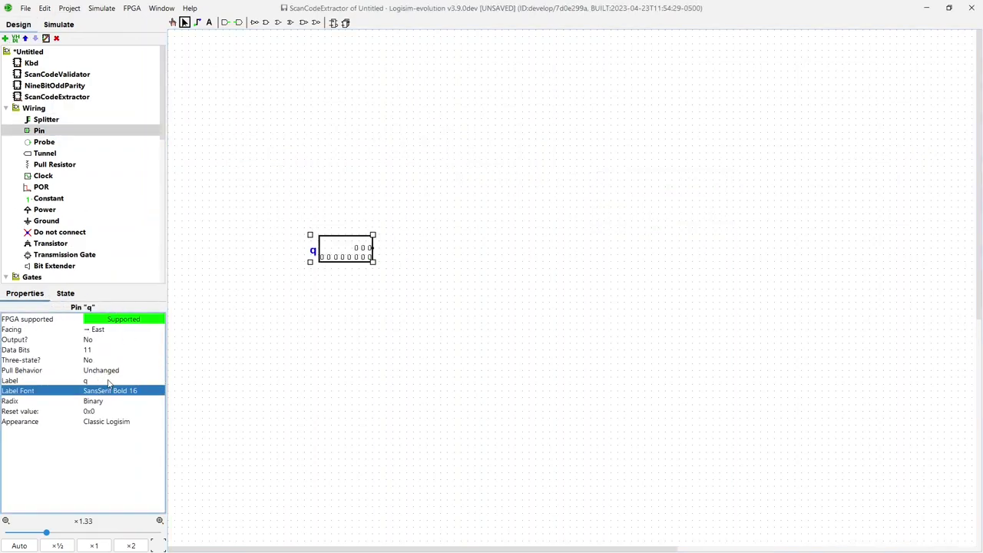
left_click(537, 248)
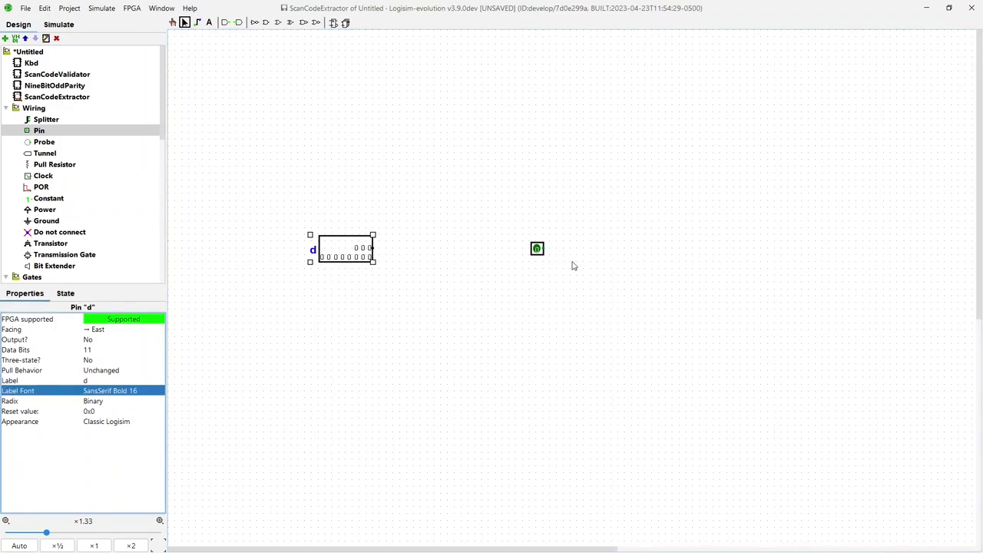
left_click(537, 248)
left_click(89, 380)
type("scancode")
left_click(94, 328)
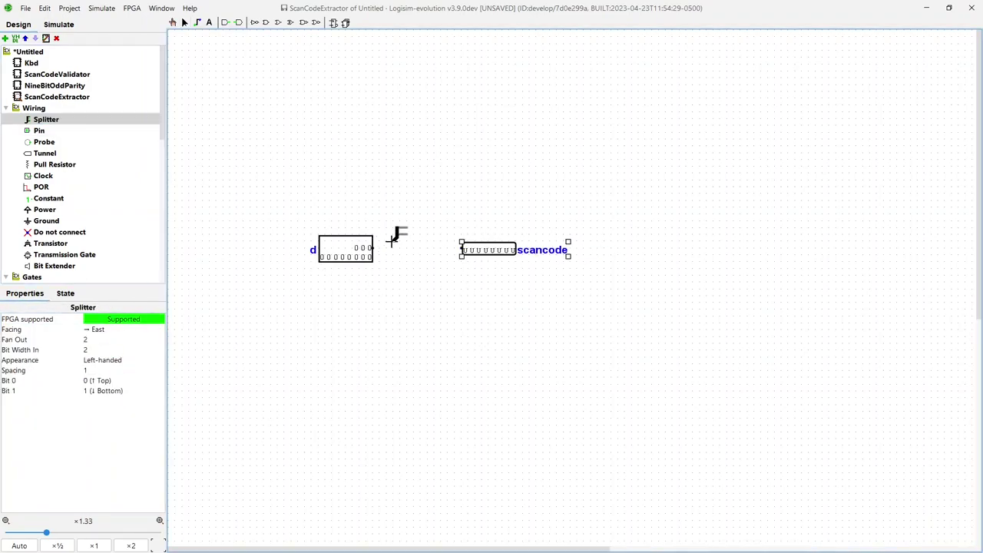
- Connect pin d to scancode through two splitters, then go back to Kbd
left_click(399, 238)
left_click(430, 149)
left_click_drag(419, 174, 400, 204)
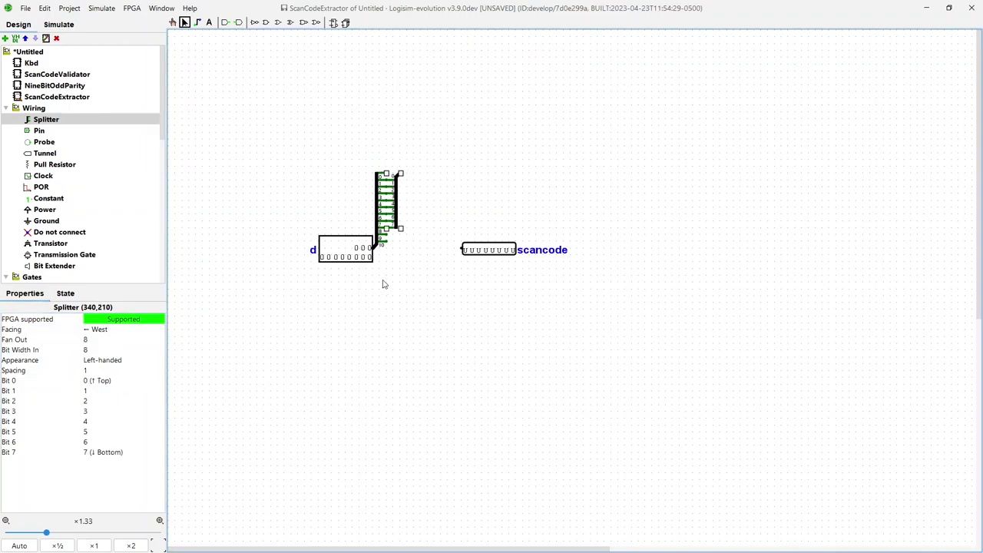
left_click_drag(483, 250, 477, 175)
left_click_drag(397, 175, 455, 175)
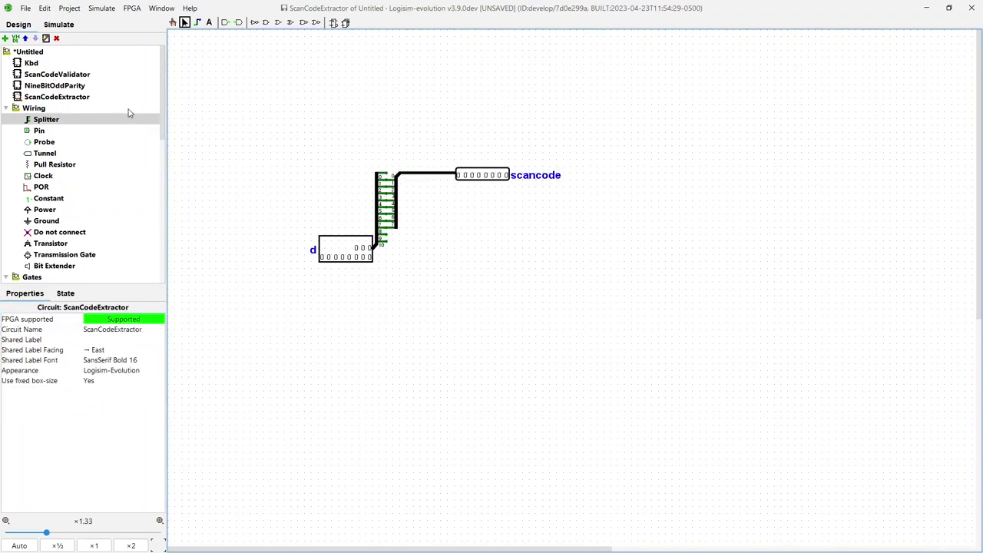
double_click(39, 65)
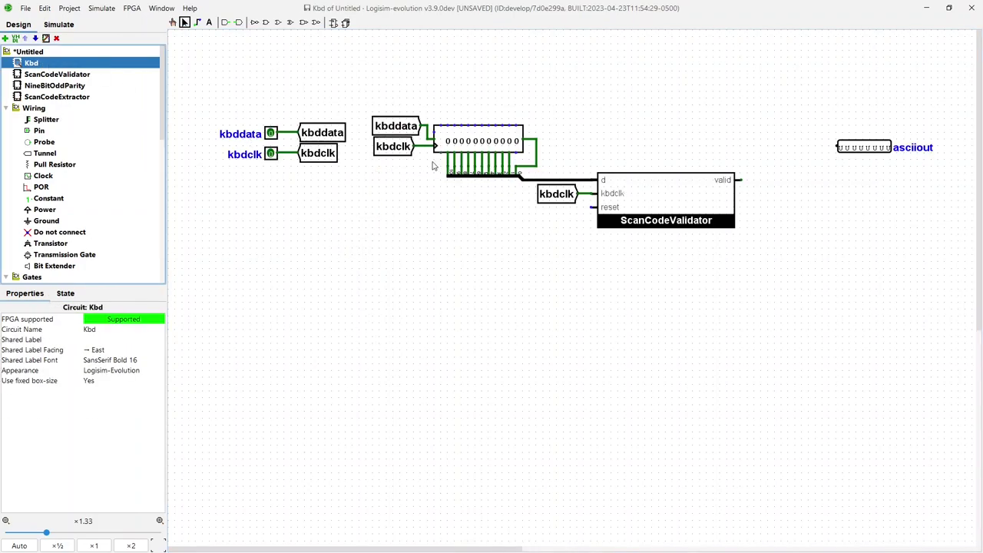
- Put a ScanCodeExtractor above ScanCodeValidator and join its d input to the register's splitter bus
left_click(48, 75)
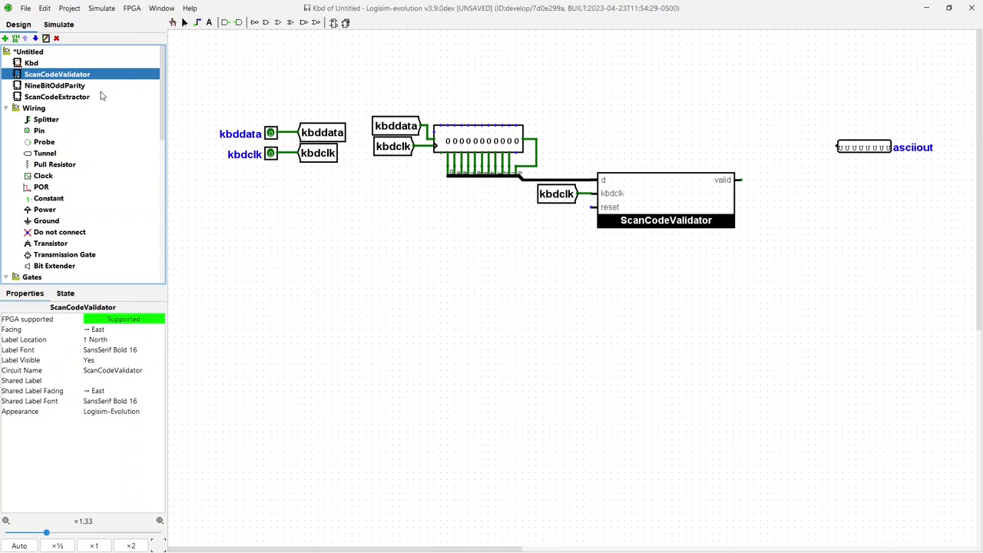
key("Escape")
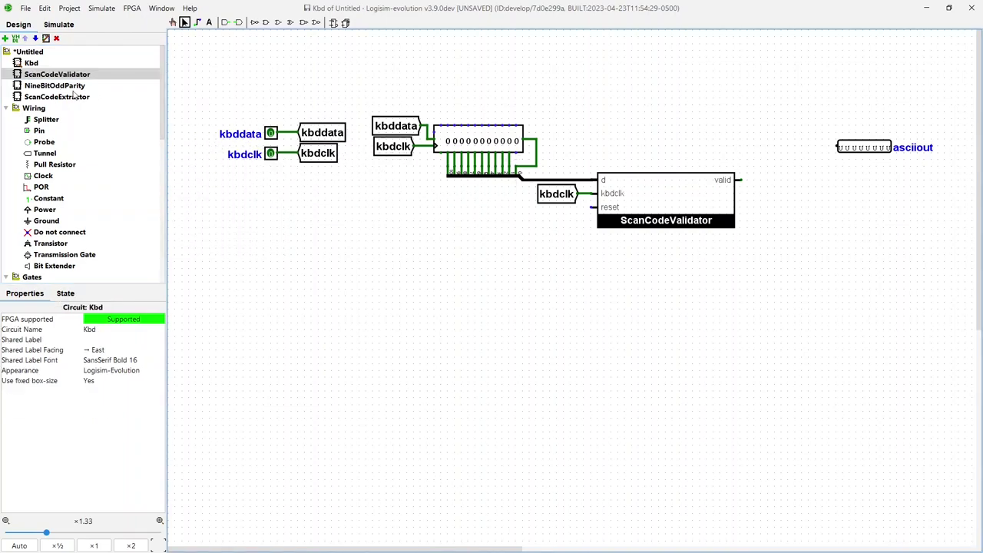
left_click(43, 97)
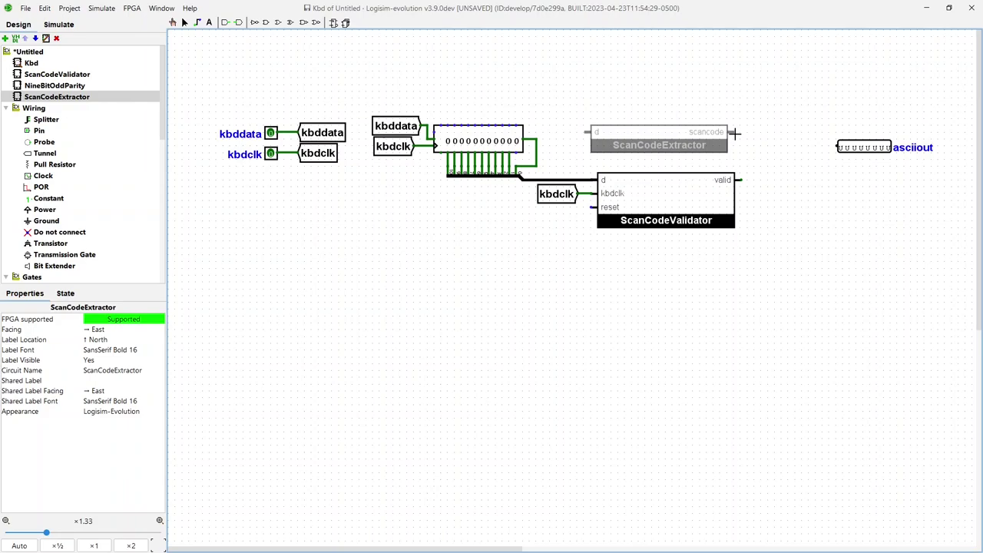
left_click(736, 133)
mouse_move(592, 134)
left_mouse_down()
mouse_move(571, 157)
mouse_move(570, 180)
left_mouse_up()
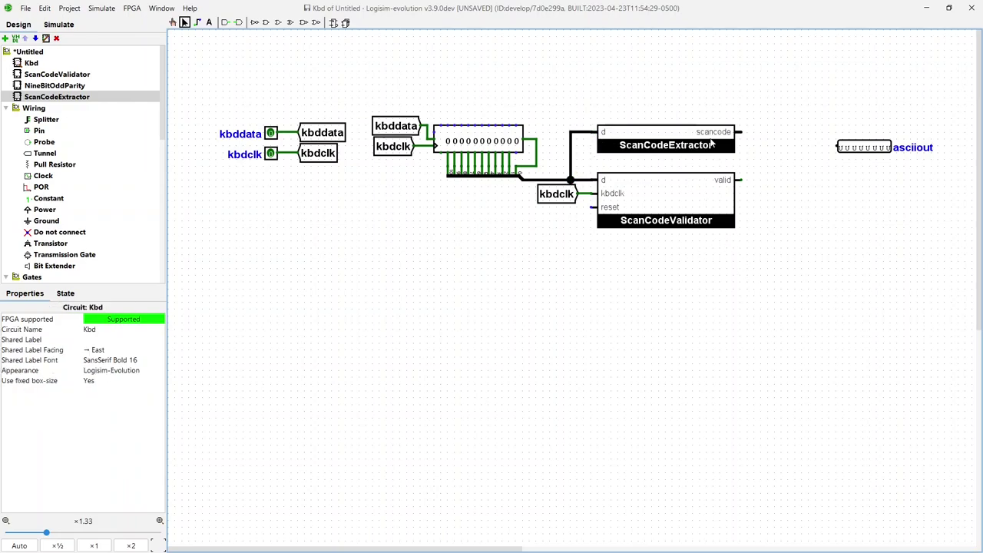
left_click(725, 242)
- Place a ROM below the subcircuits with the Classic Logisim appearance
scroll(50, 207, "down", 7)
double_click(49, 221)
scroll(51, 220, "down", 2)
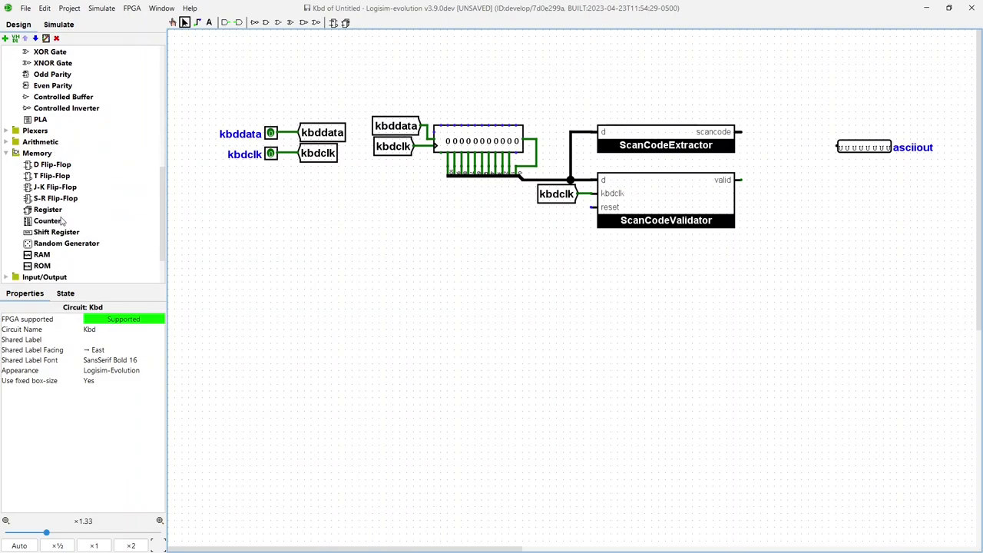
left_click(41, 265)
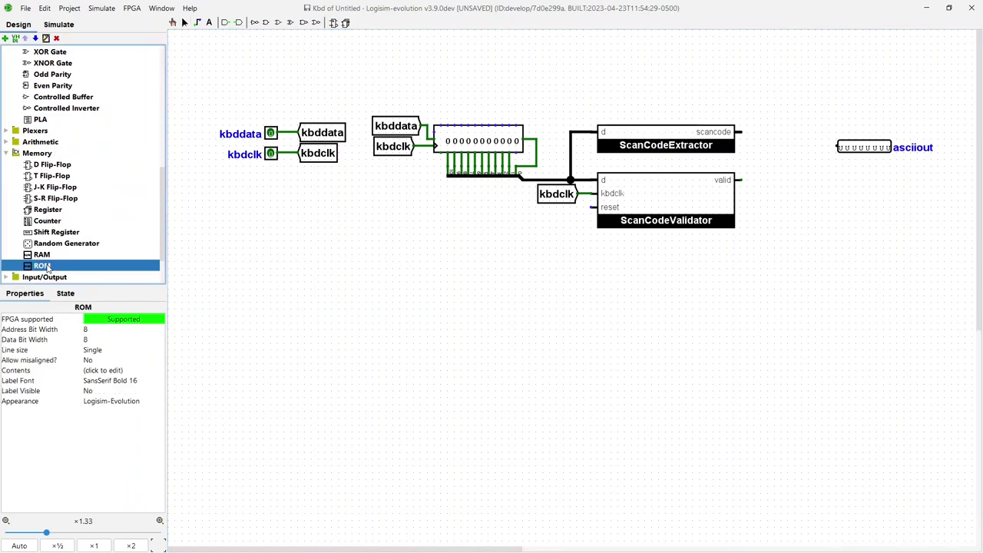
left_click(589, 263)
left_click(108, 412)
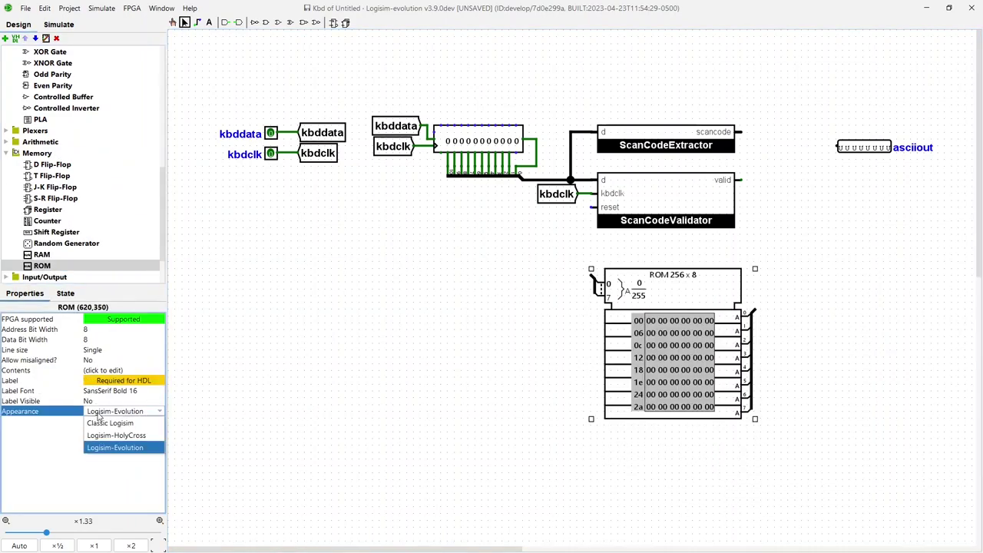
left_click(104, 423)
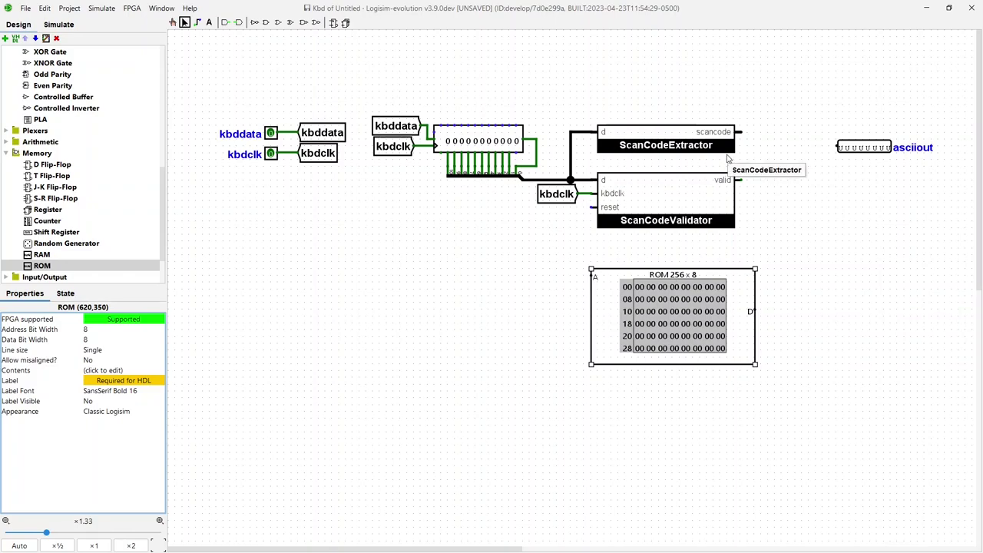
- Wire scancode to the ROM's A input and ROM data output D to asciiout
left_click_drag(739, 132, 591, 275)
left_click_drag(869, 151, 834, 315)
left_click(784, 350)
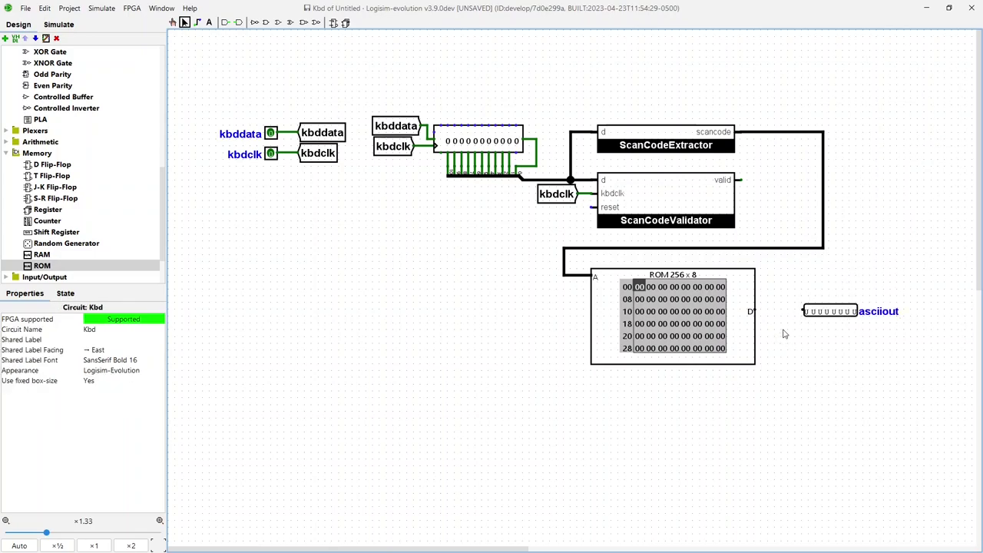
left_click_drag(750, 311, 804, 311)
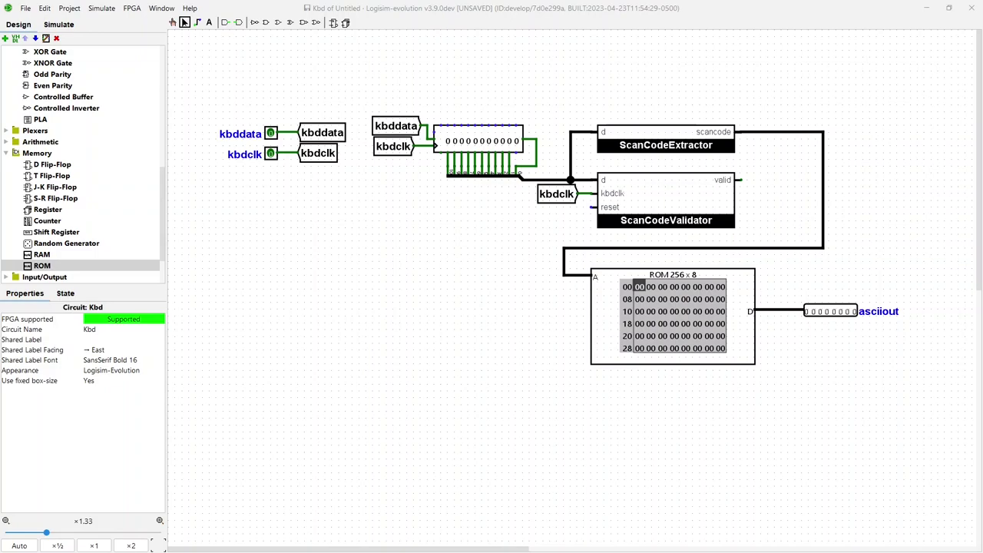
- Replace the scancode wire with a multiplexer placed at ScanCodeExtractor's scancode output
scroll(81, 162, "up", 7)
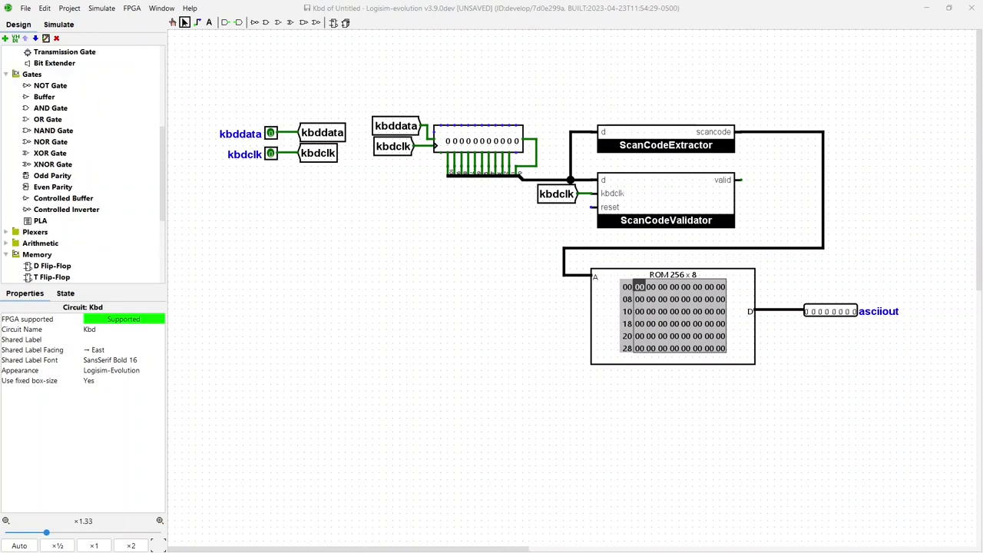
scroll(80, 161, "down", 7)
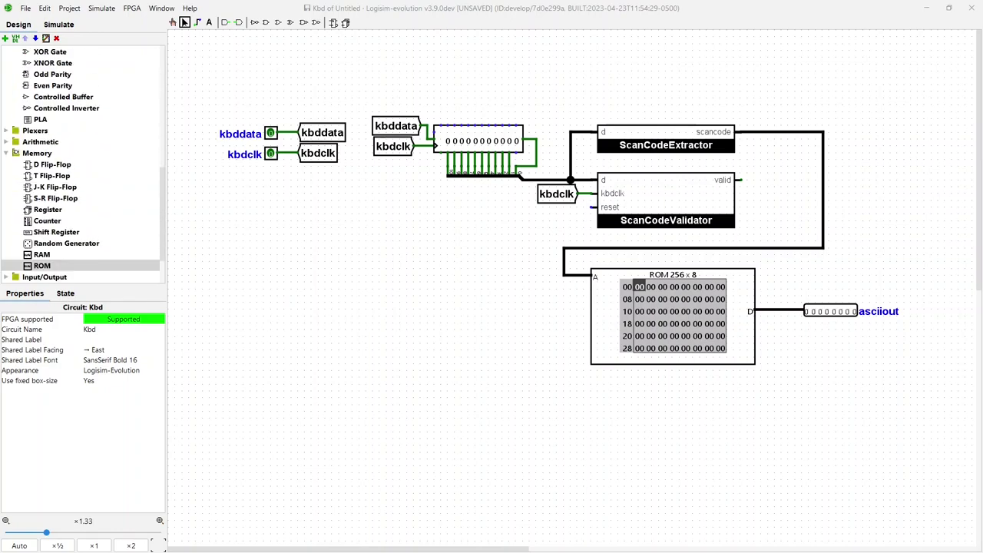
scroll(80, 161, "down", 3)
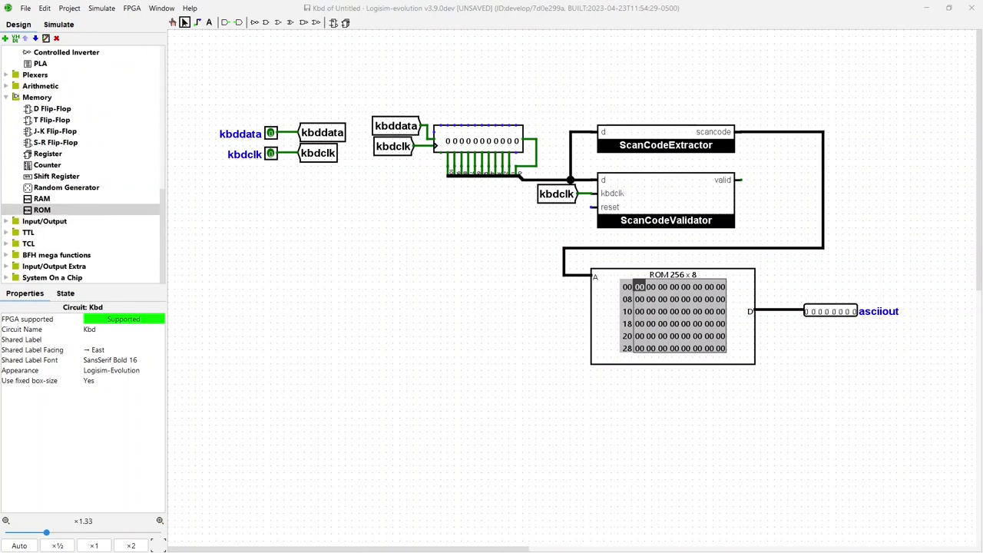
scroll(81, 161, "up", 9)
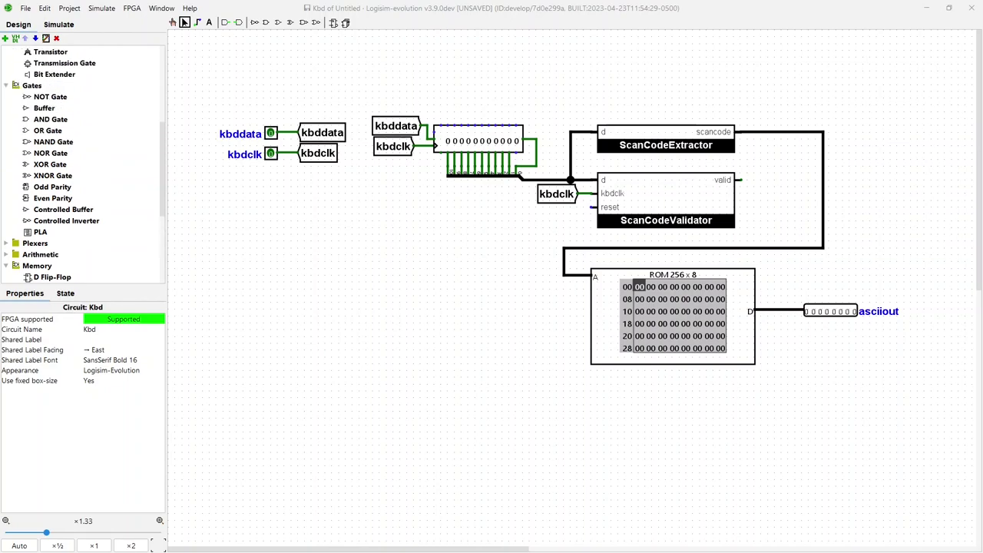
left_click(34, 242)
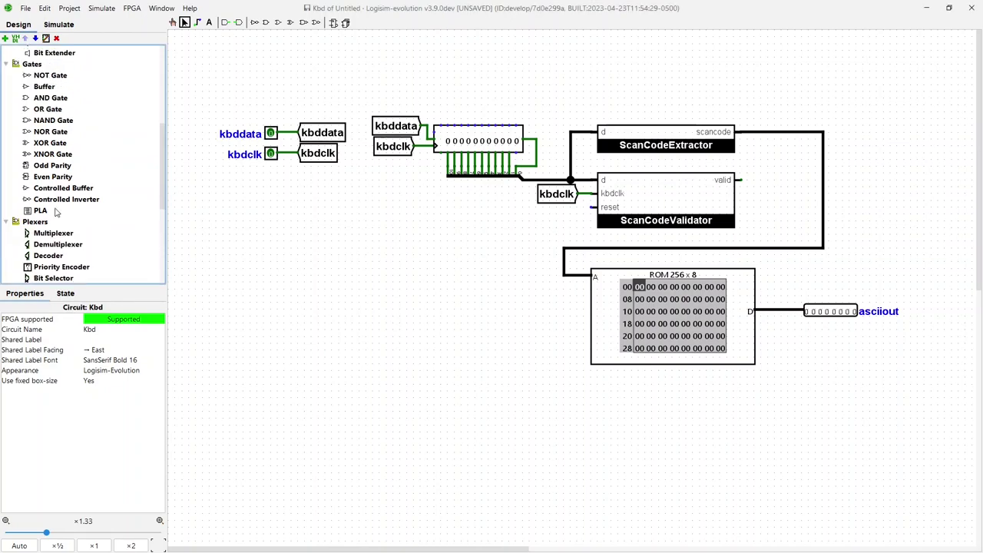
left_click(53, 233)
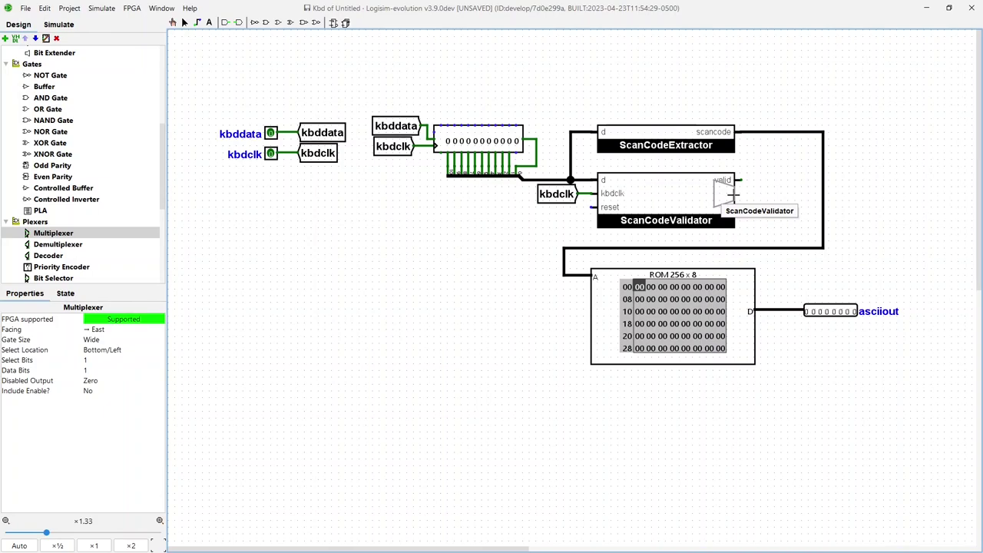
left_click(782, 166)
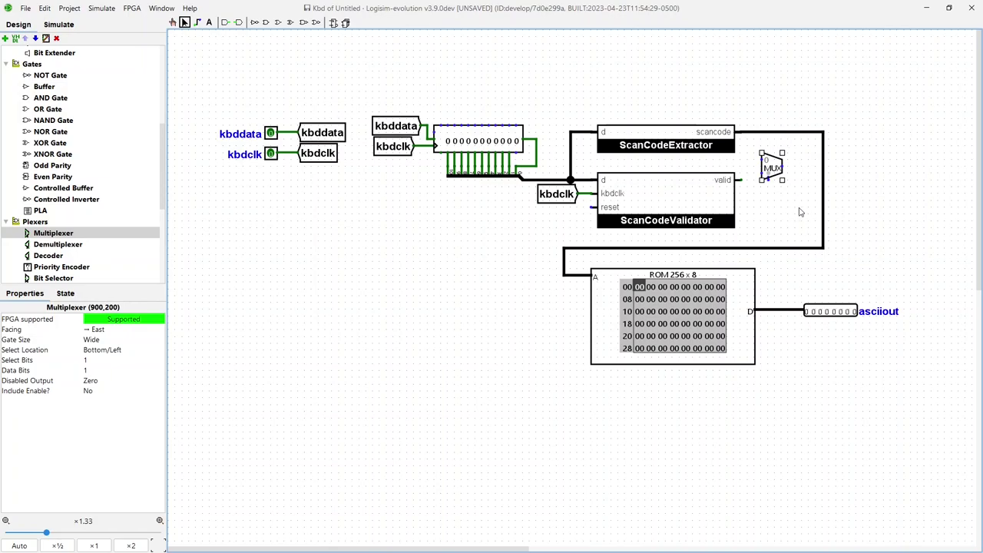
left_click(770, 132)
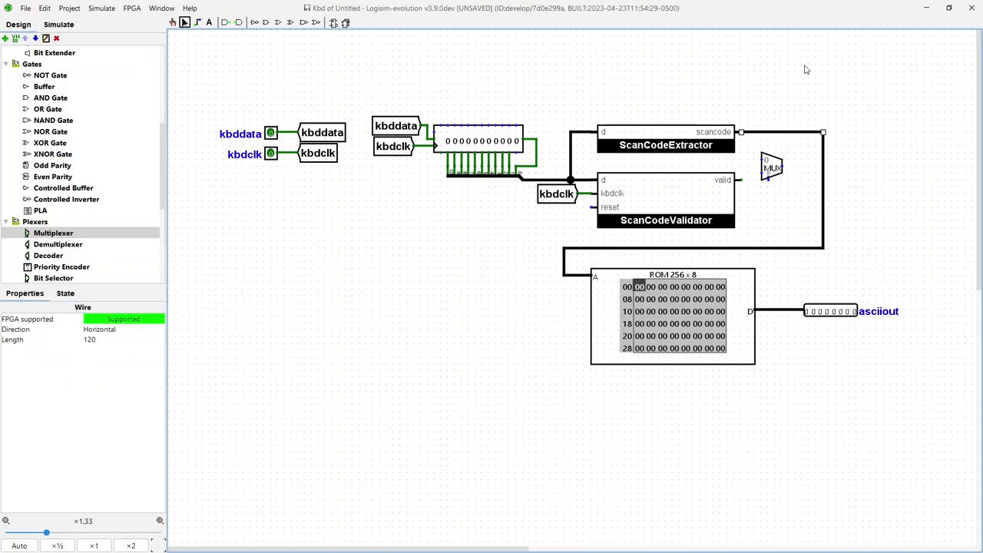
key("Delete")
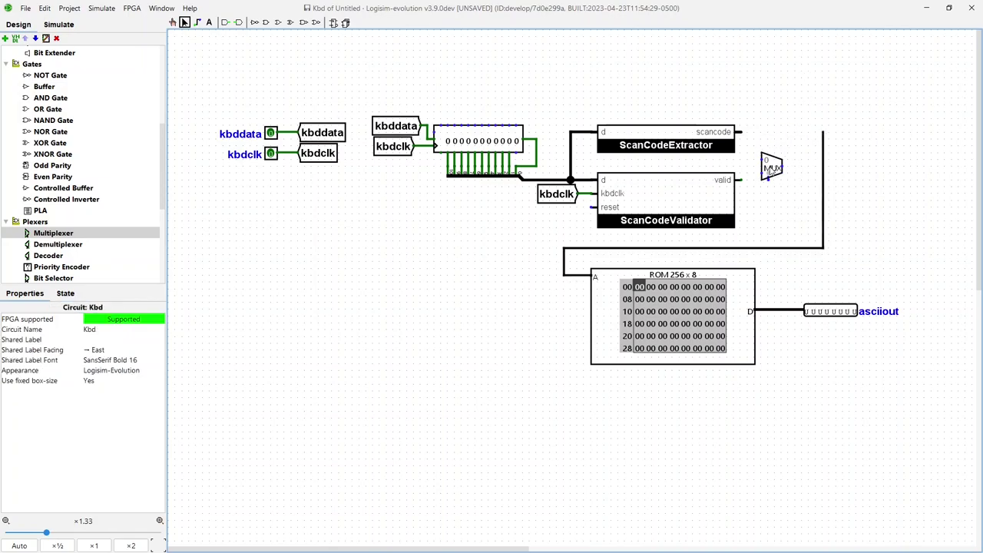
left_click_drag(771, 167, 762, 138)
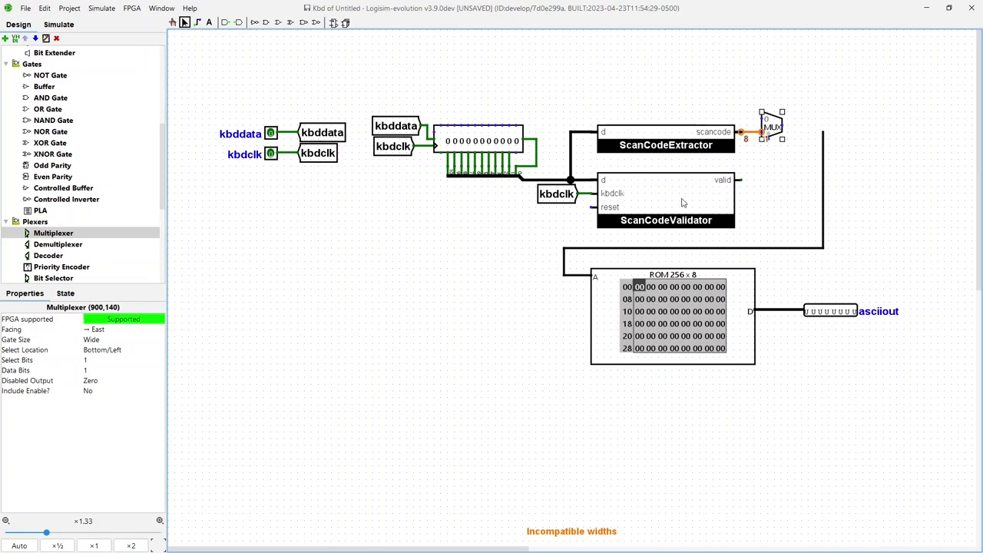
- Set the multiplexer's Data Bits to 8
left_click(93, 371)
type("8")
key("Return")
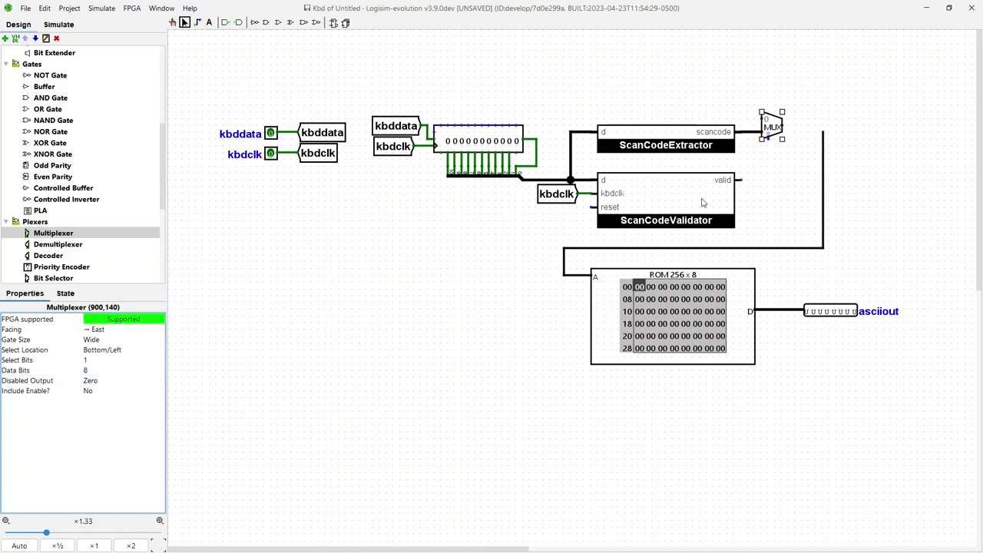
- Drive the multiplexer select from valid and feed input 0 an 8-bit constant 0x0
mouse_move(738, 180)
left_mouse_down()
mouse_move(768, 157)
mouse_move(768, 139)
mouse_move(823, 132)
left_mouse_up()
left_click(803, 190)
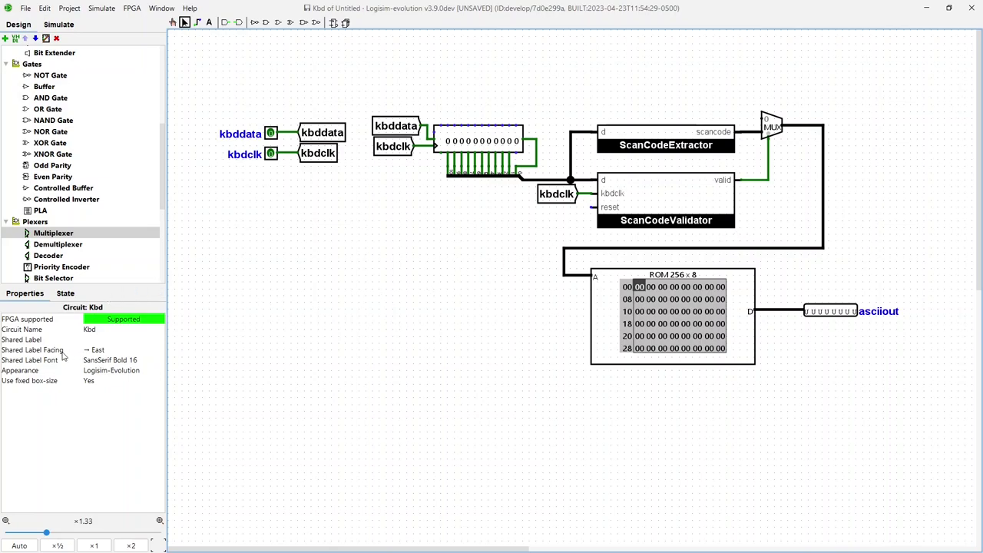
scroll(54, 230, "up", 6)
left_click(44, 198)
left_click(722, 111)
left_click(100, 344)
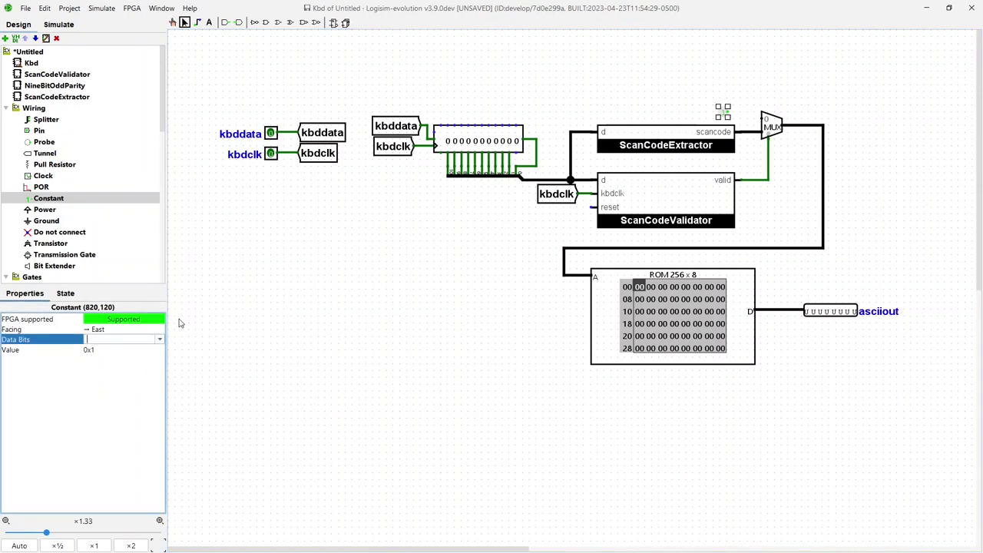
type("8")
key("Return")
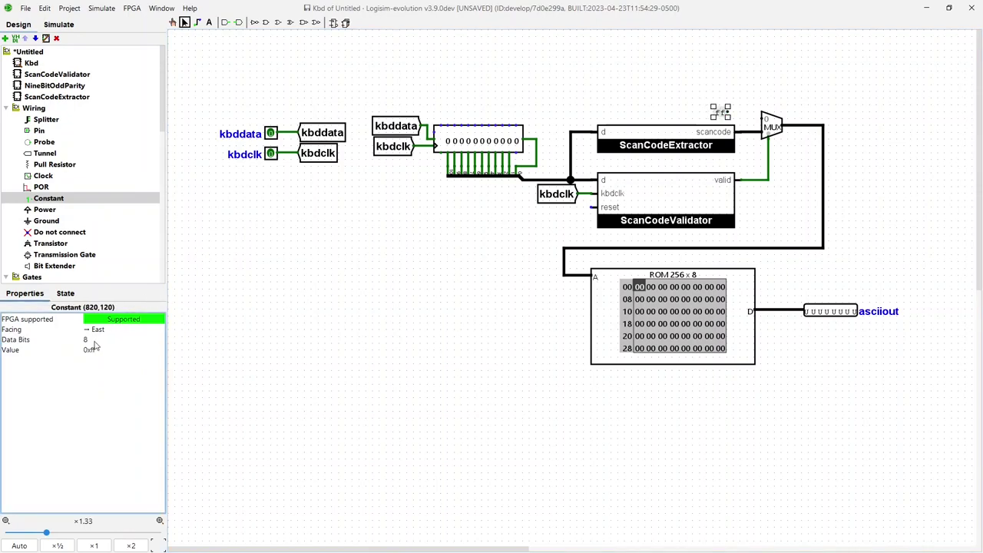
left_click(92, 349)
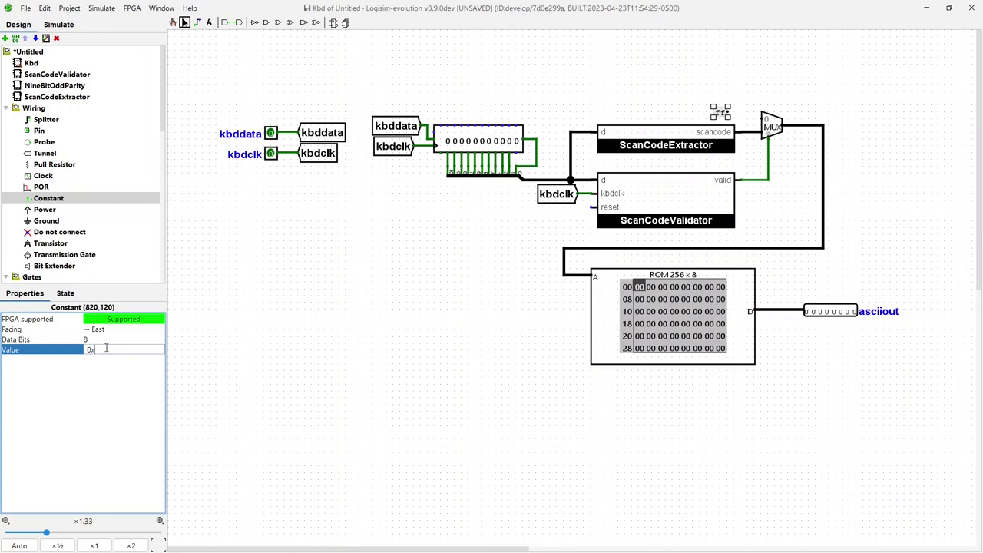
type("0")
key("Return")
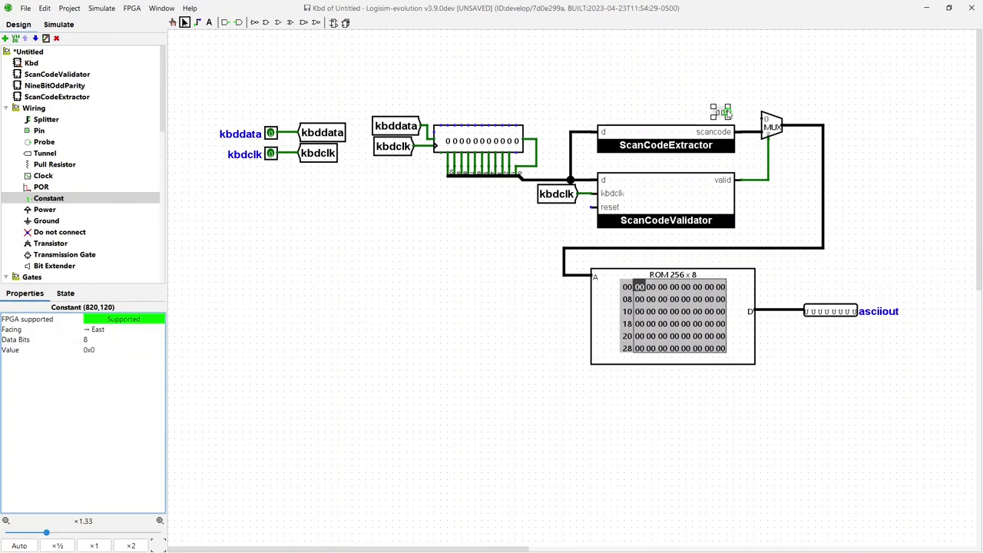
left_click_drag(725, 114, 754, 123)
left_click(803, 68)
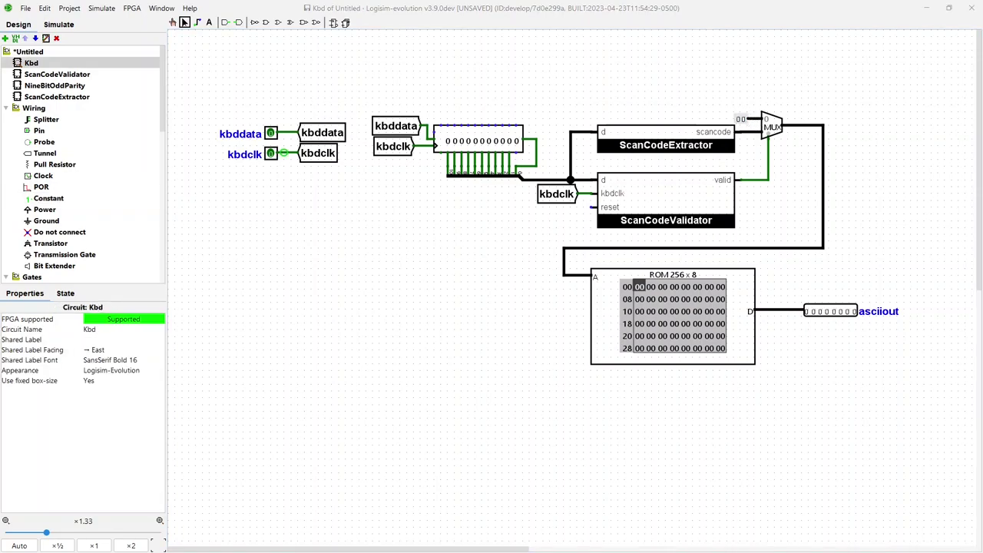
left_click(286, 154)
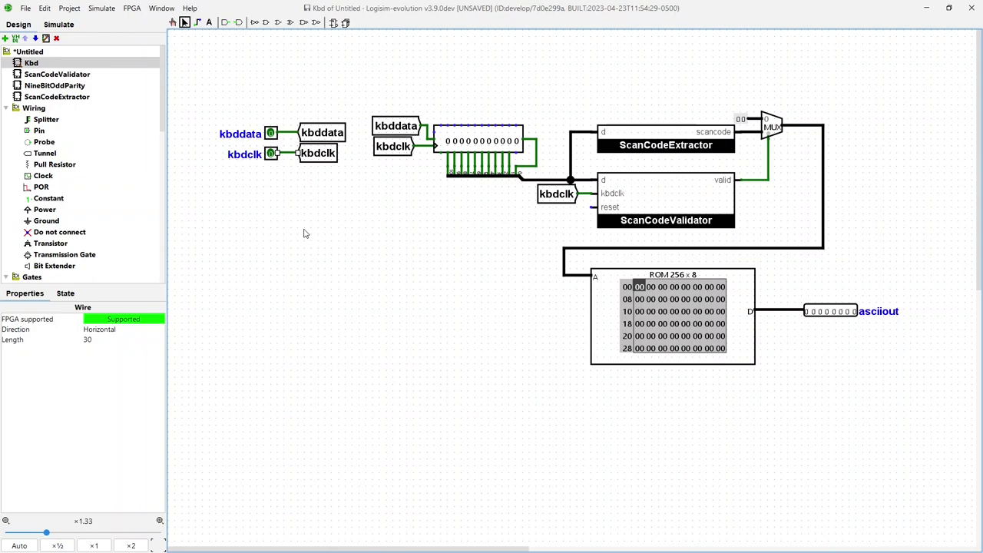
- Disconnect the kbdclk pin from its tunnel and move the pin further left
key("Delete")
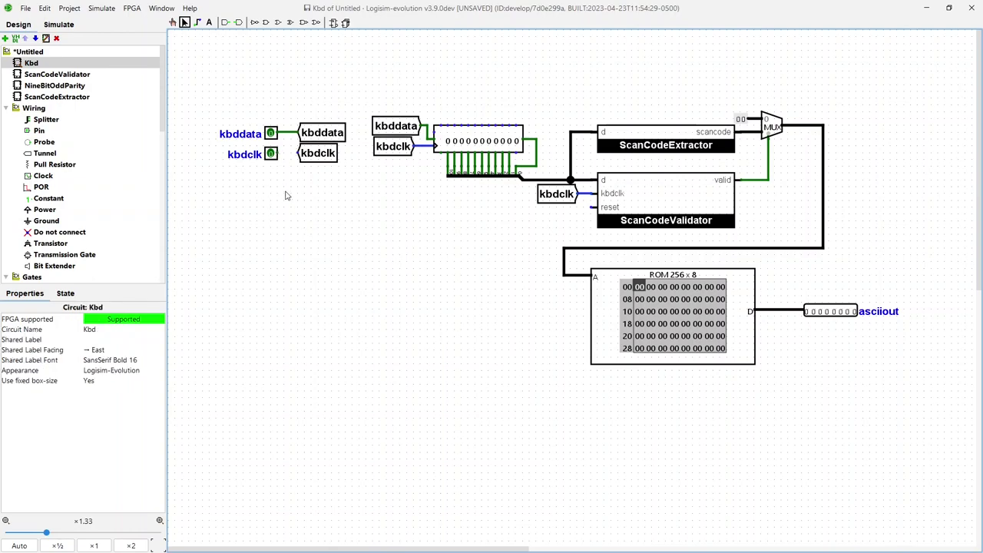
left_click_drag(270, 156, 228, 182)
left_click(228, 182)
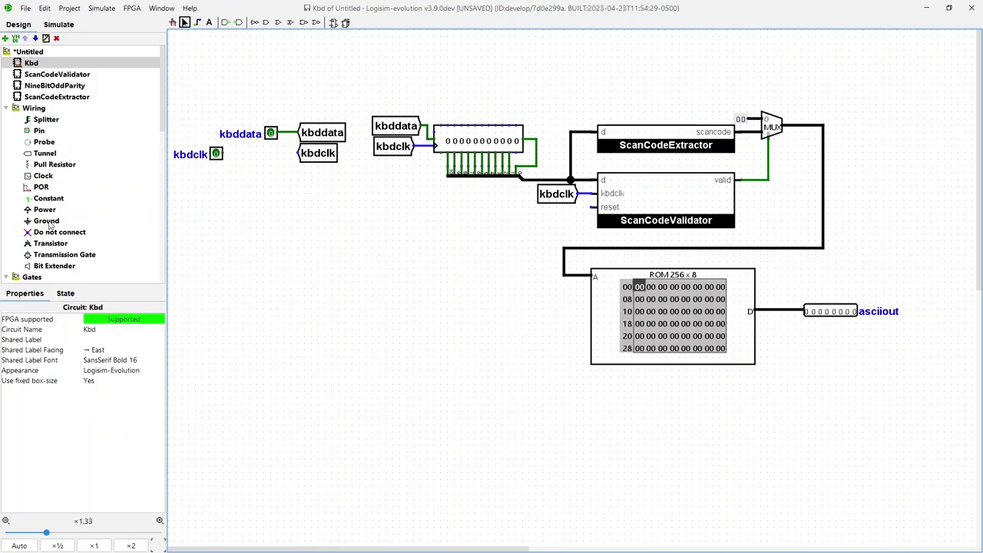
- Add a Clock followed by a NOT gate feeding the kbdclk tunnel
left_click(41, 176)
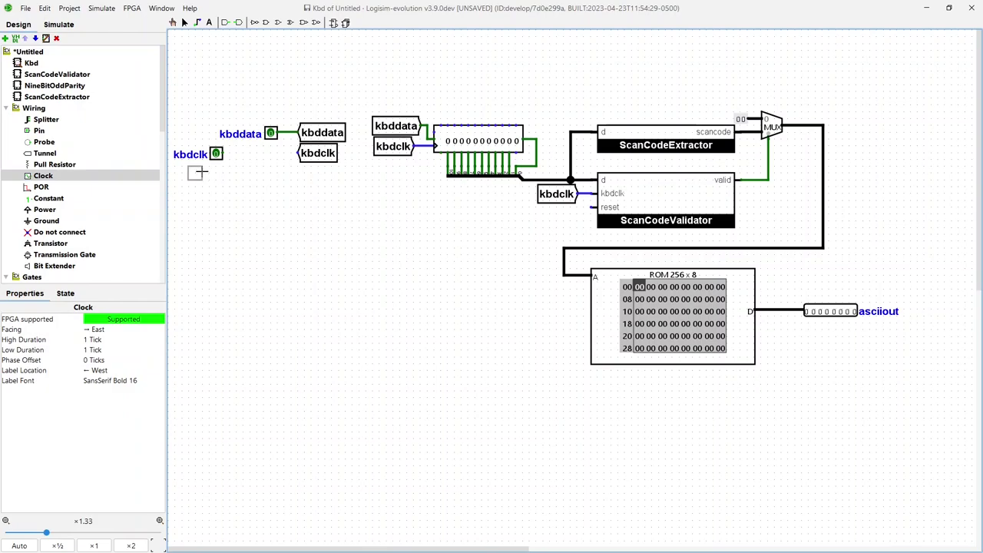
left_click(255, 153)
left_click(280, 198)
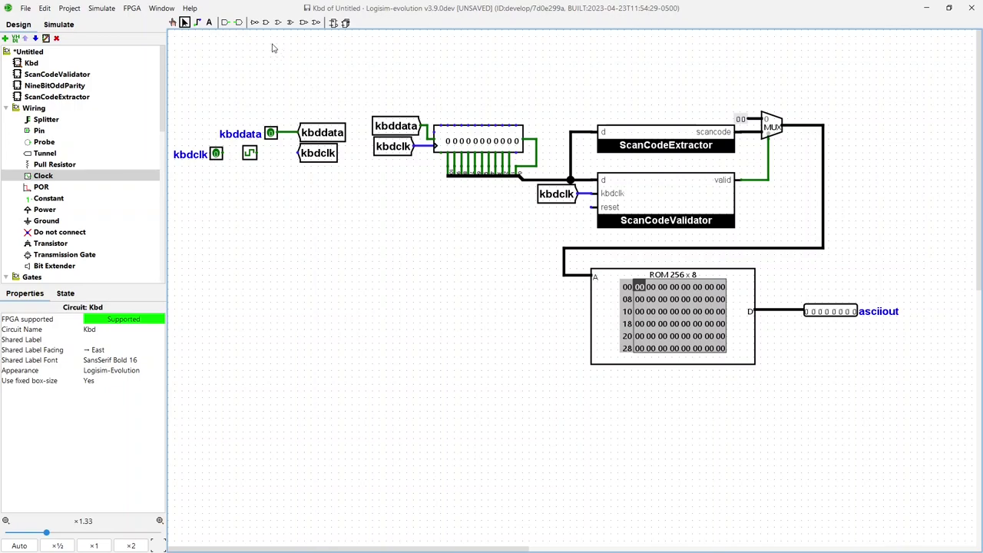
left_click(254, 22)
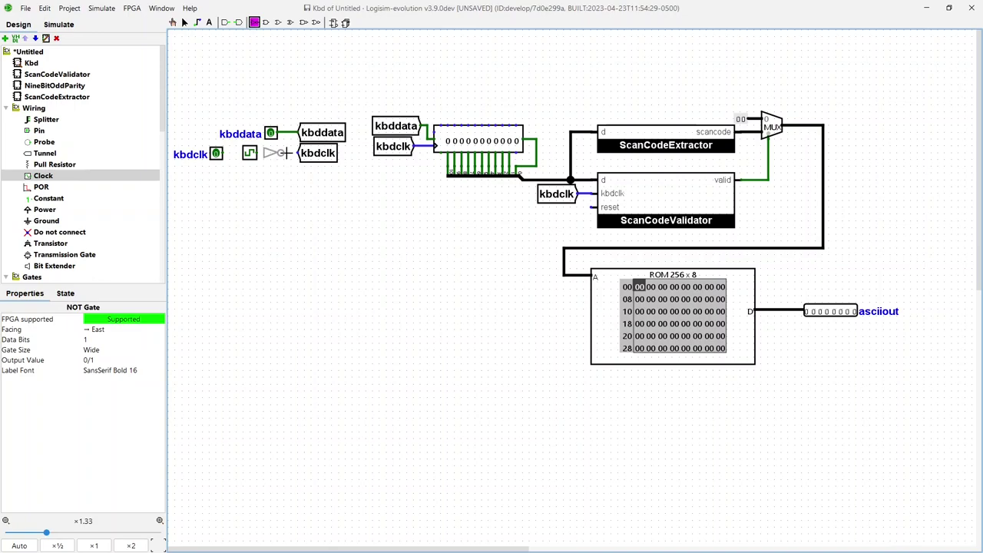
left_click(285, 153)
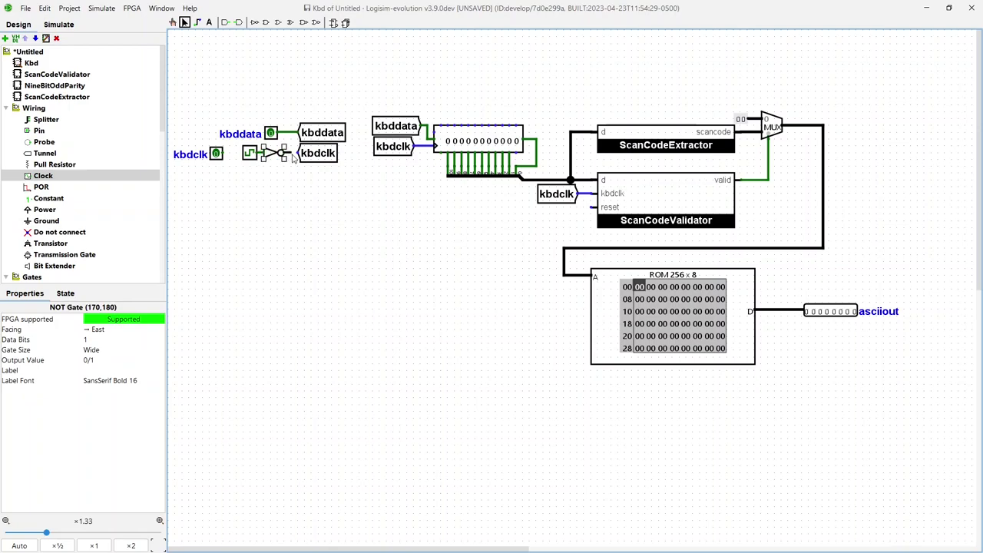
left_click(307, 206)
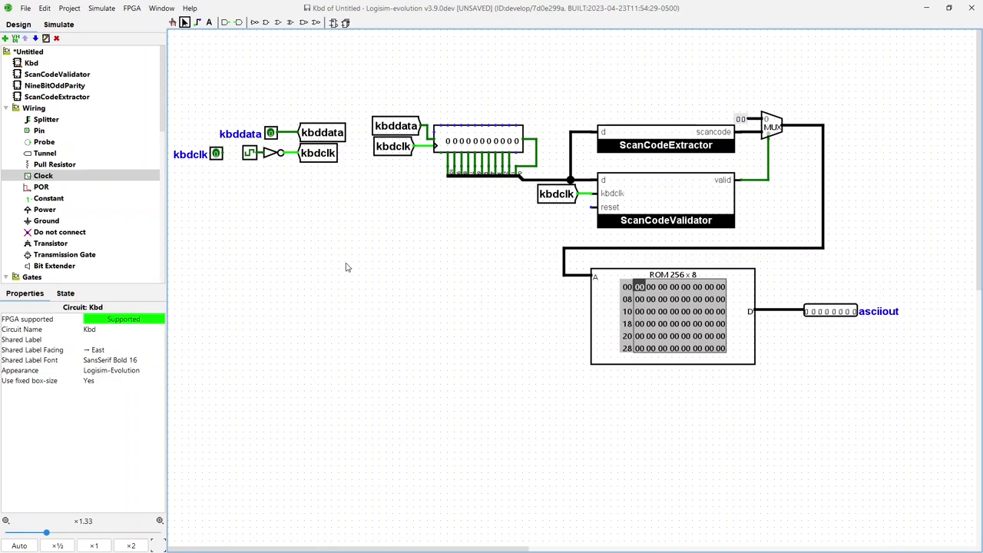
- Add text labels 'Cap Z Ascii = 0x59' and, below it, 'Scan code for Z char = 0x1A'
left_click(209, 21)
left_click(263, 218)
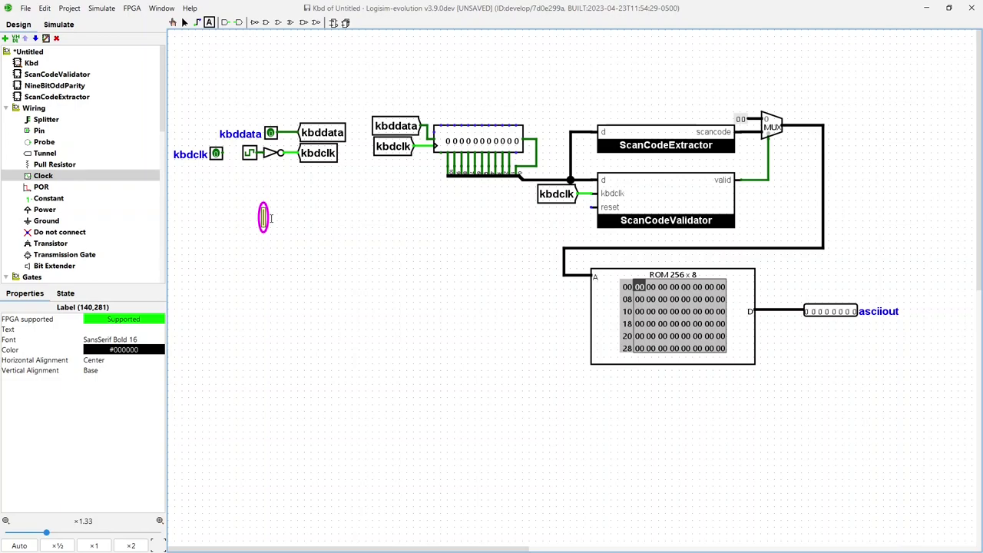
type("Cap")
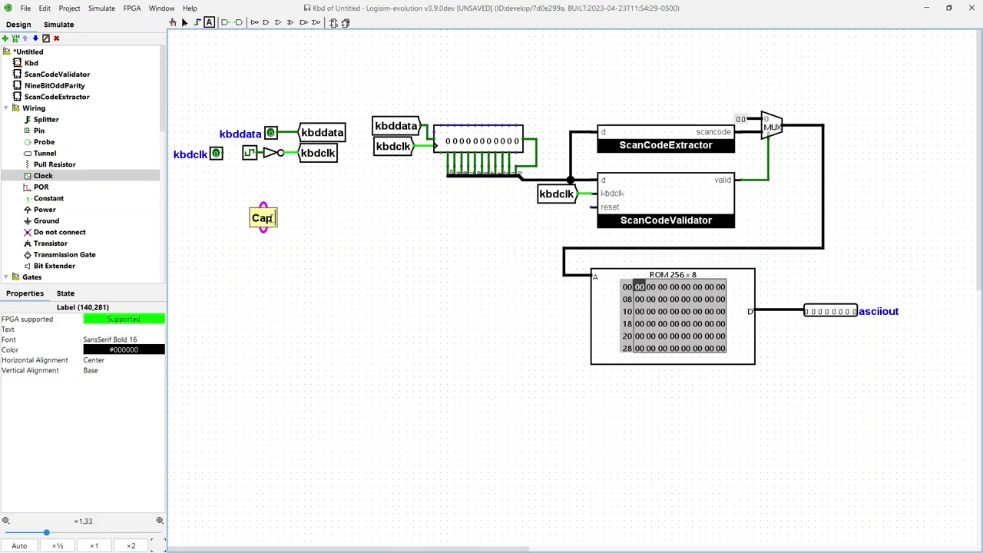
type(" Z A")
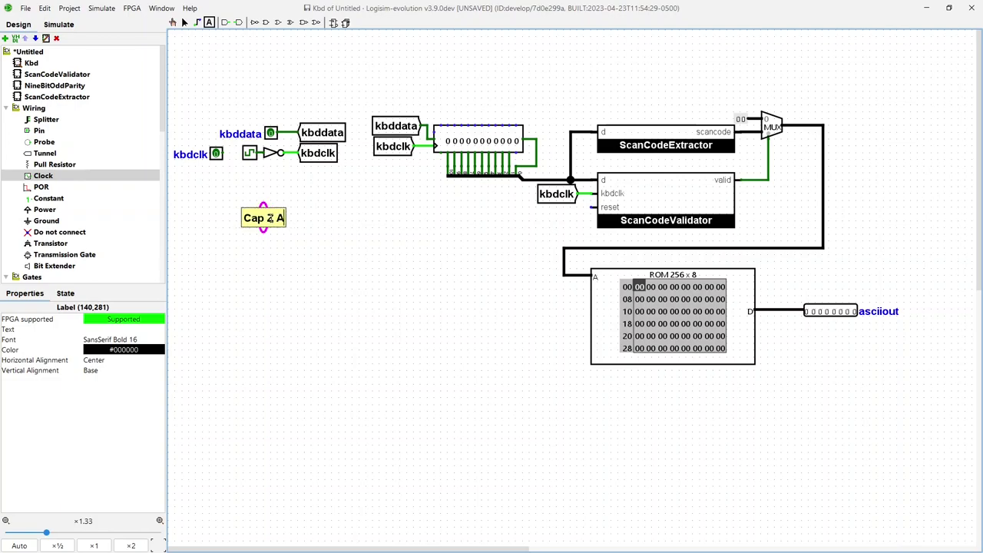
type("scii =")
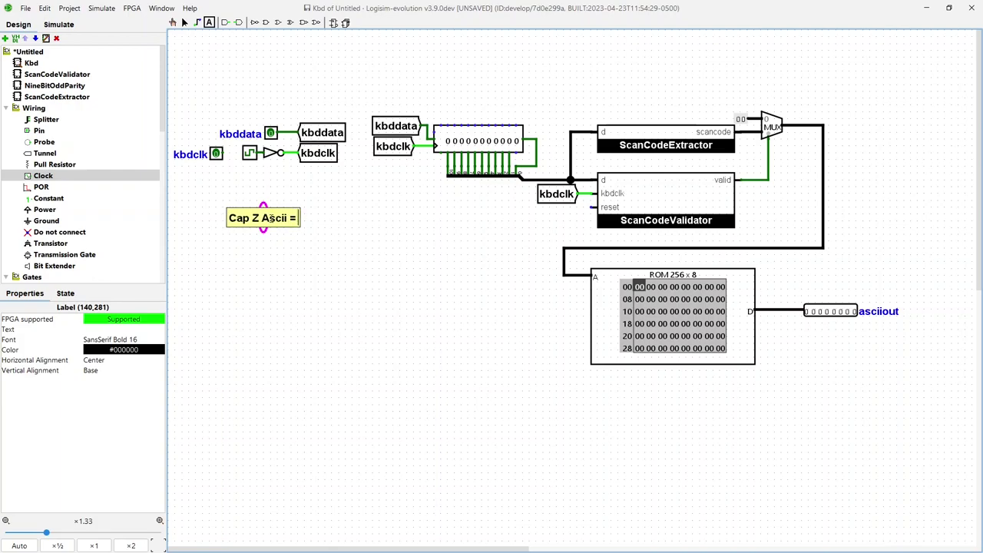
type(" 0x59")
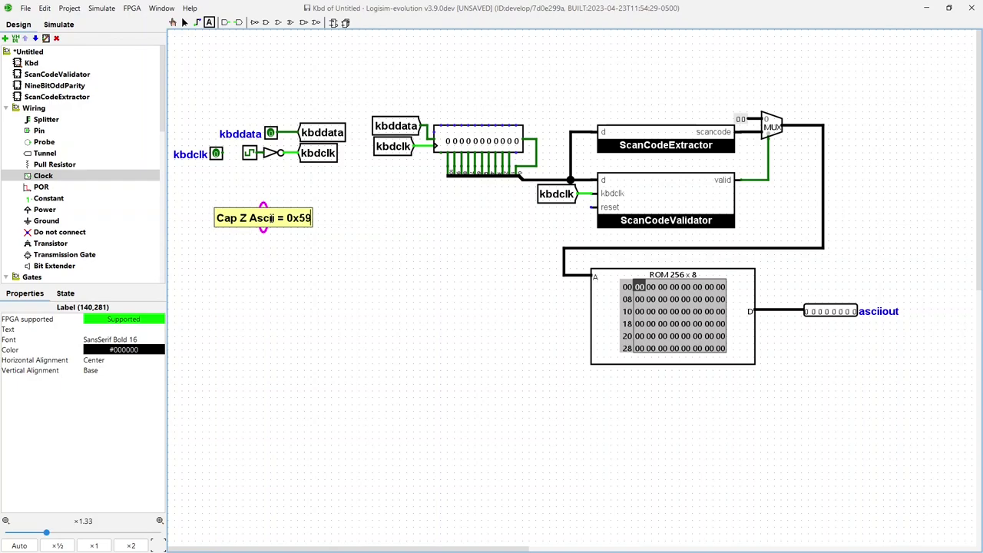
key("Return")
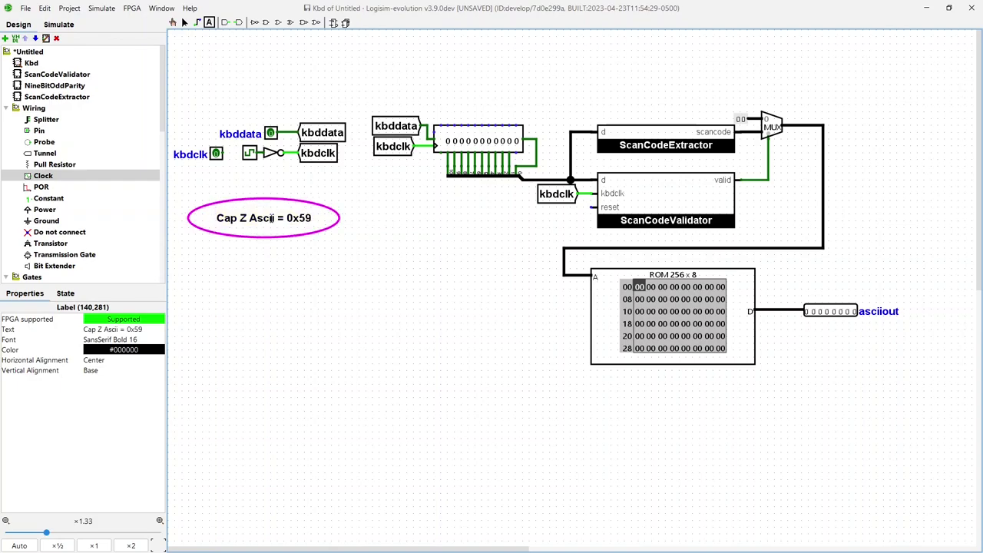
left_click(287, 242)
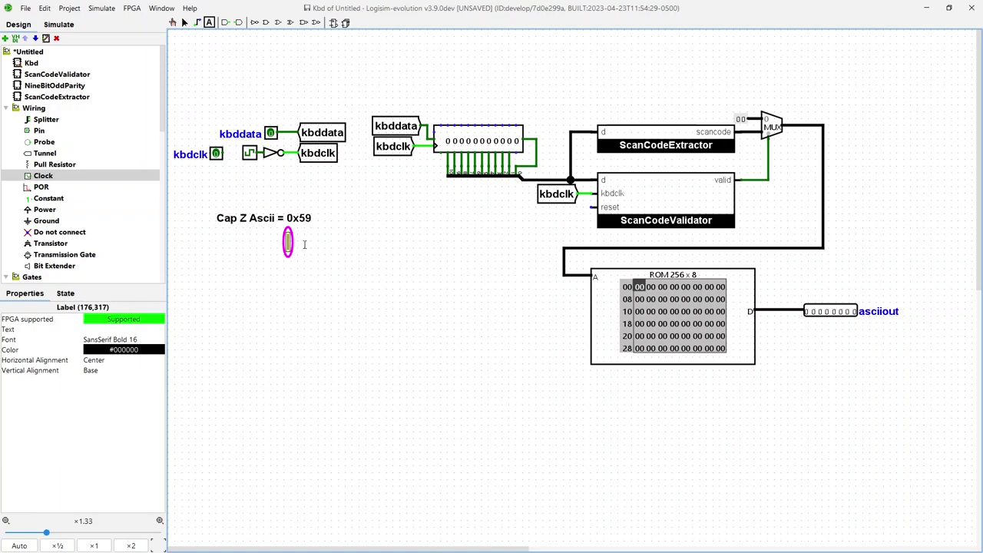
type("Scan code for ")
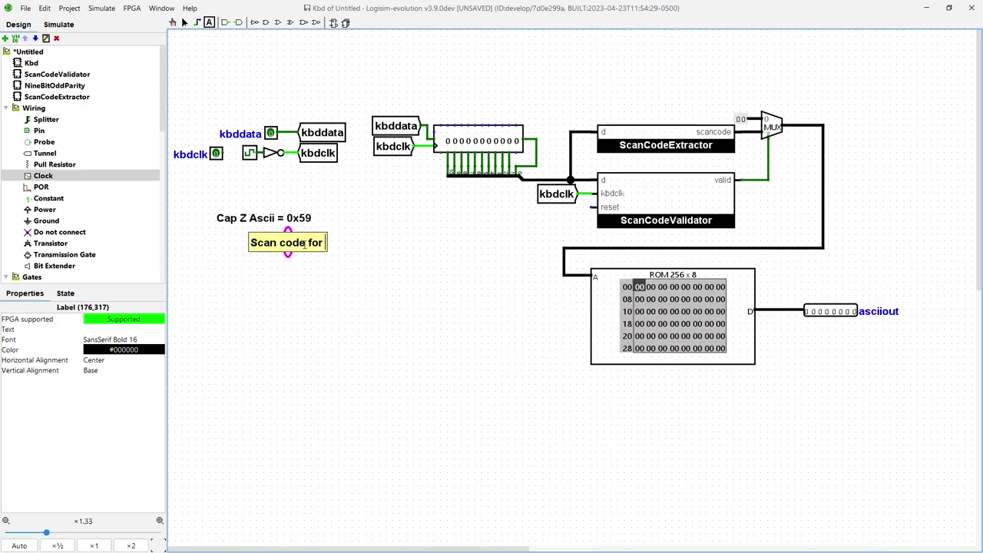
type("Z char")
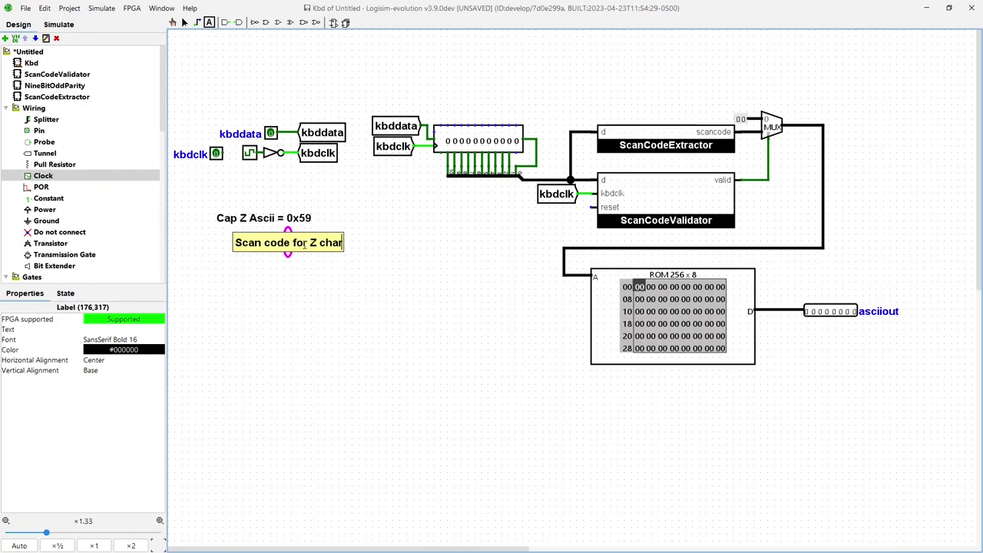
type(" =")
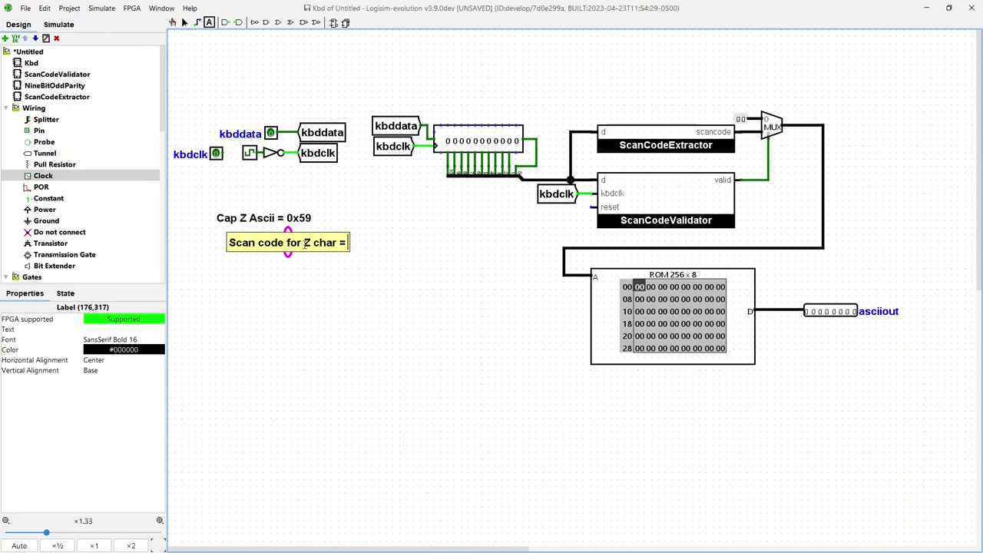
type(" 0")
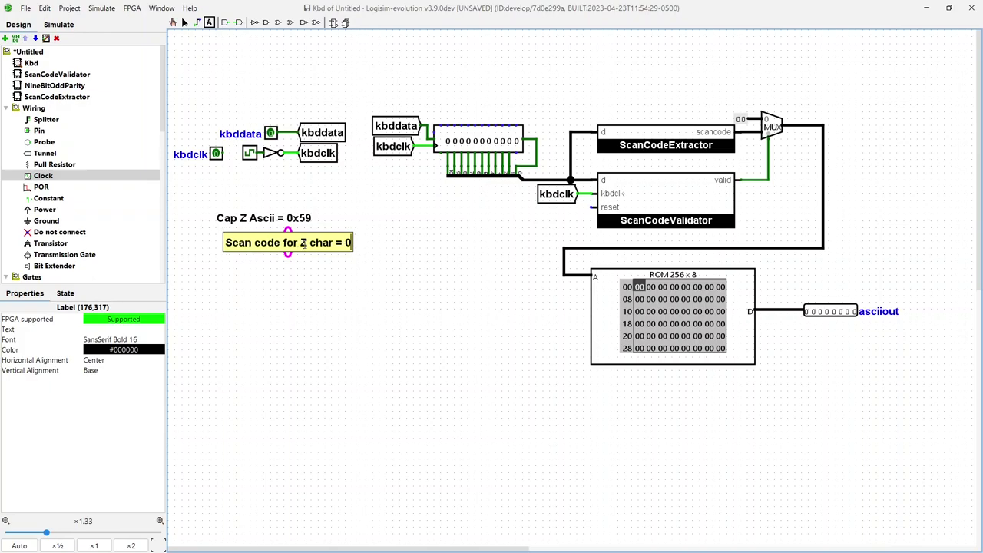
type("x1A")
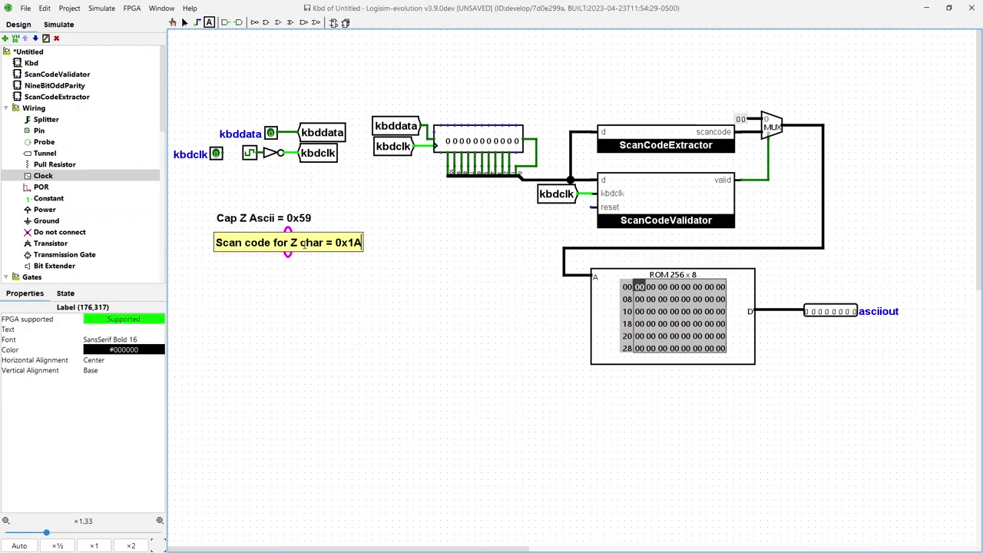
- Start a third label below the notes reading '11-bit binary scan code = '
left_click(271, 268)
type("Binary")
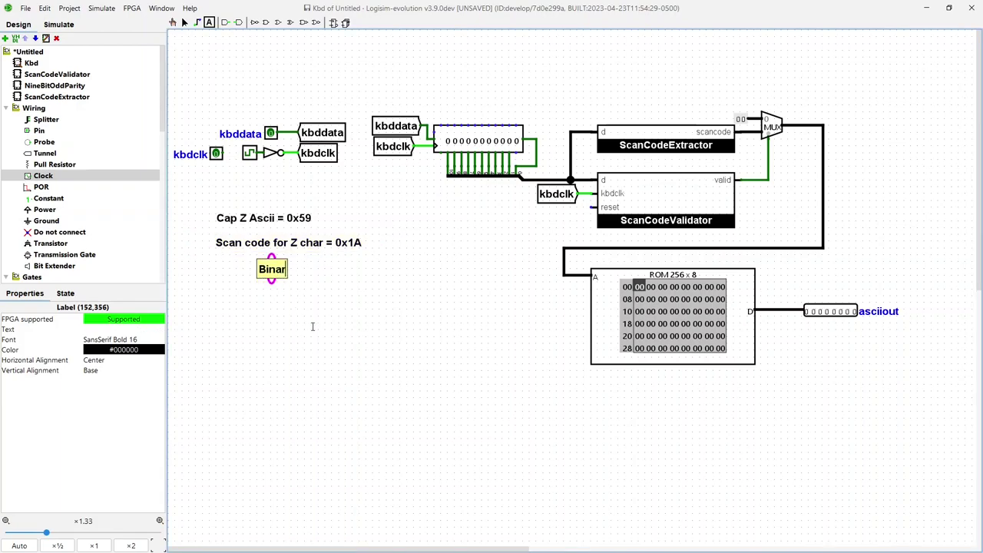
key("BackSpace")
key("BackSpace")
key("BackSpace")
key("BackSpace")
key("BackSpace")
key("BackSpace")
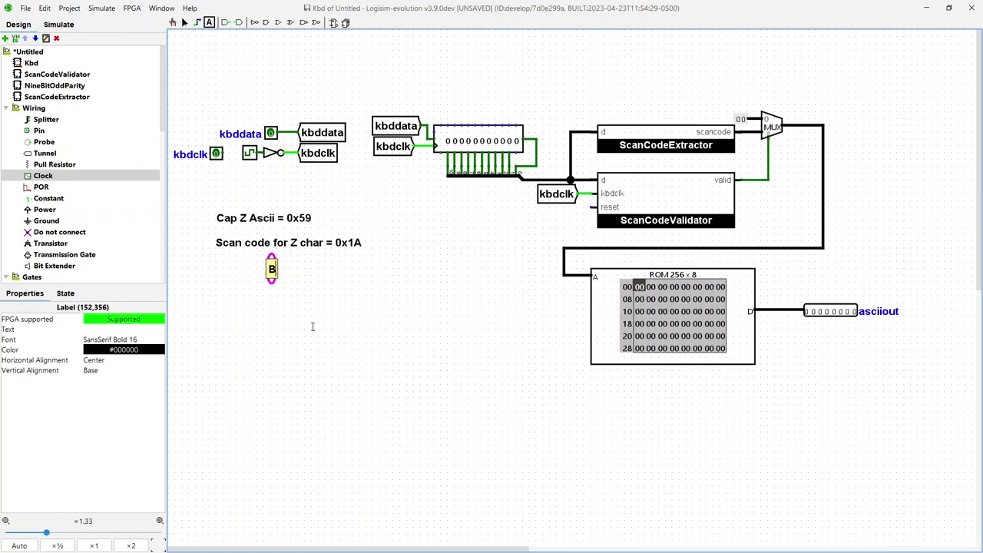
type("11-bit")
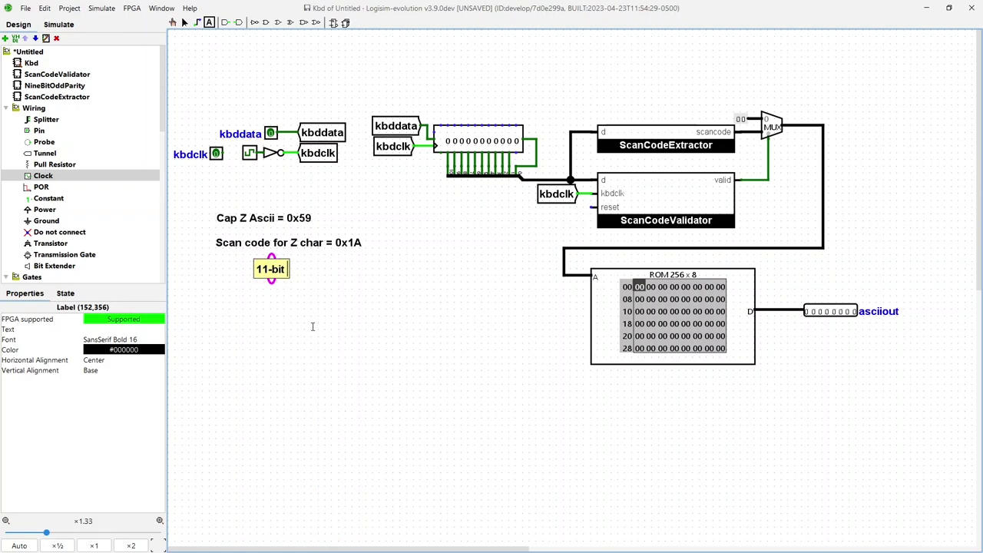
type(" binary c")
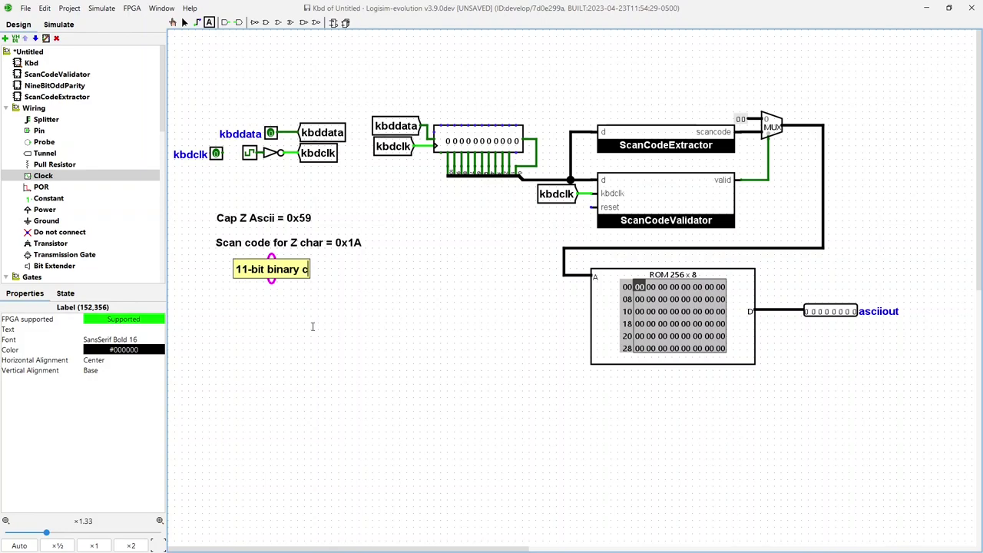
key("BackSpace")
type("scan c")
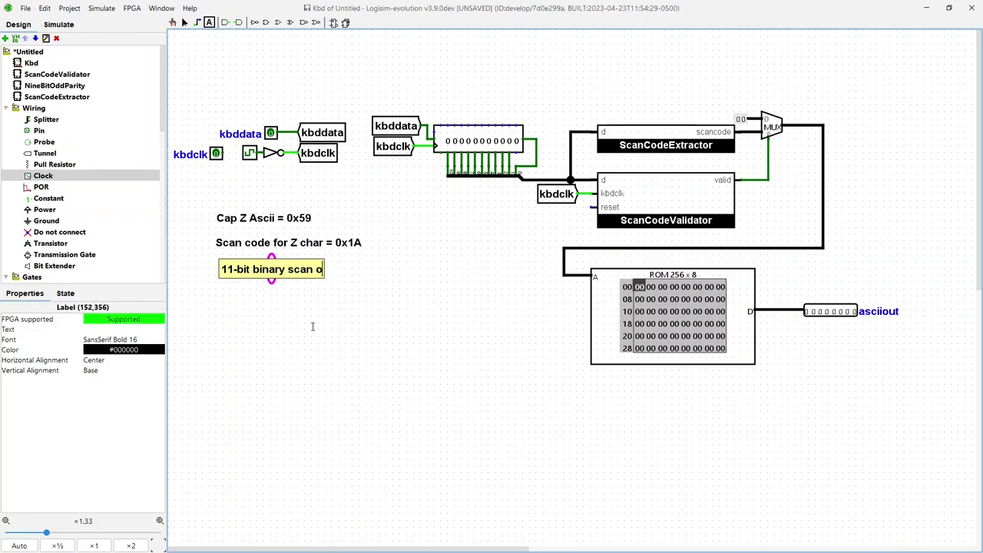
key("BackSpace")
key("BackSpace")
type("code")
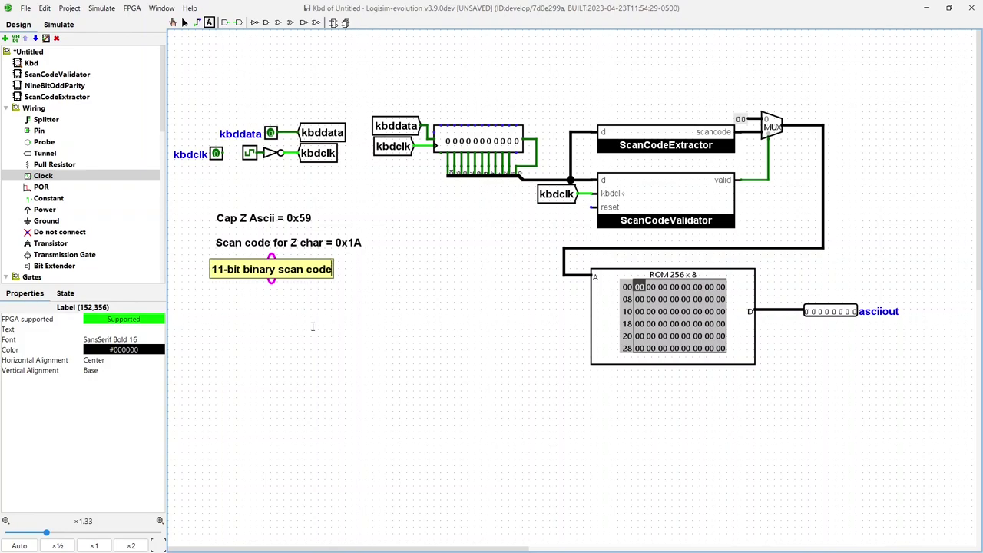
type(" = ")
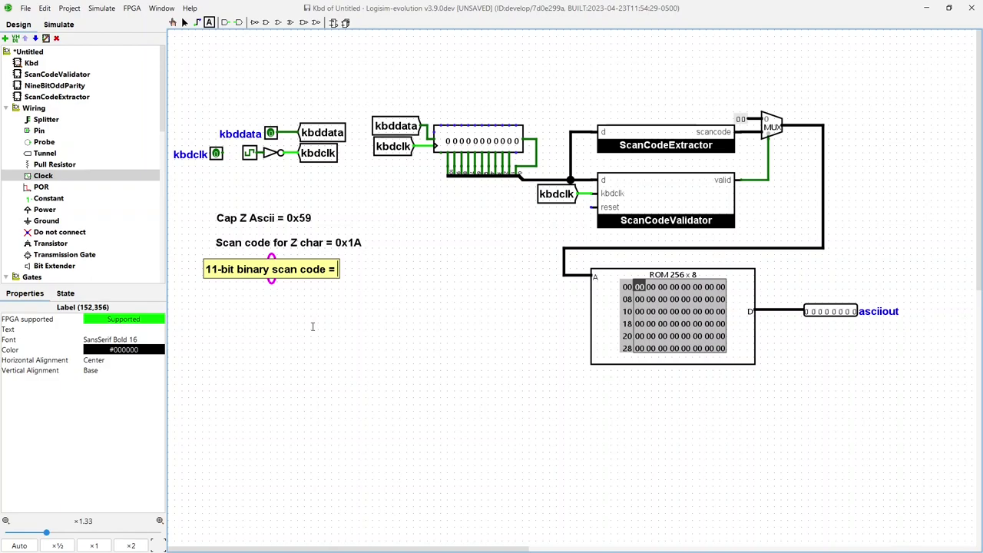
type("1")
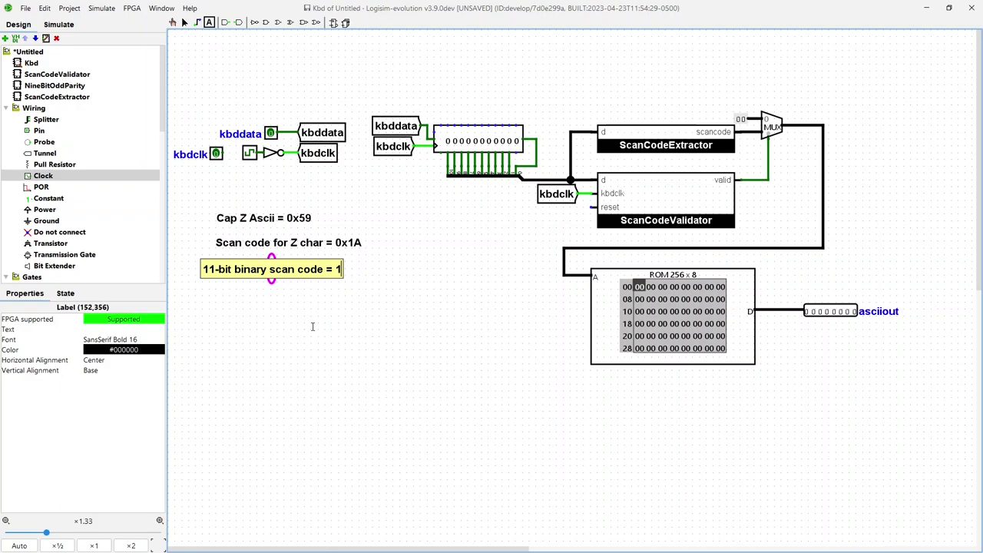
type("x")
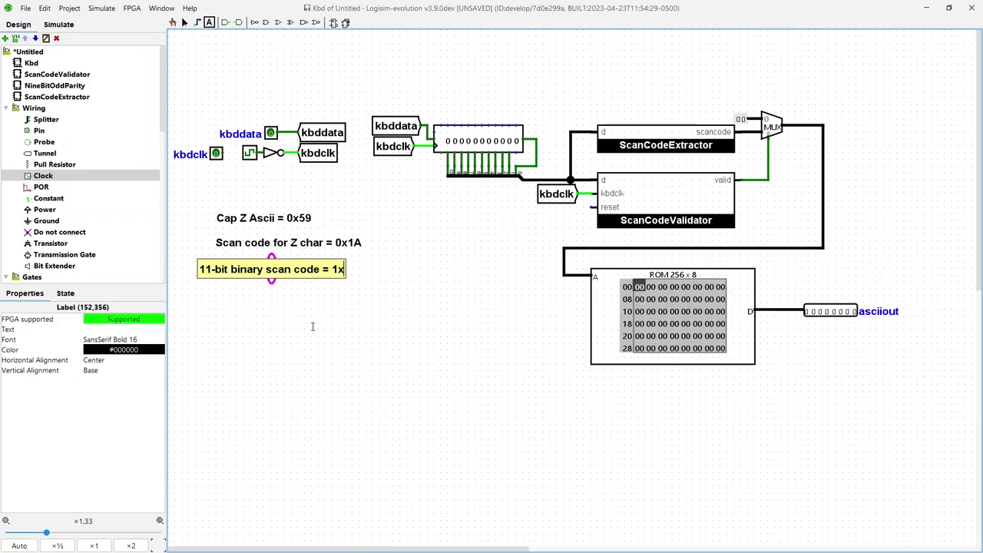
type("0001")
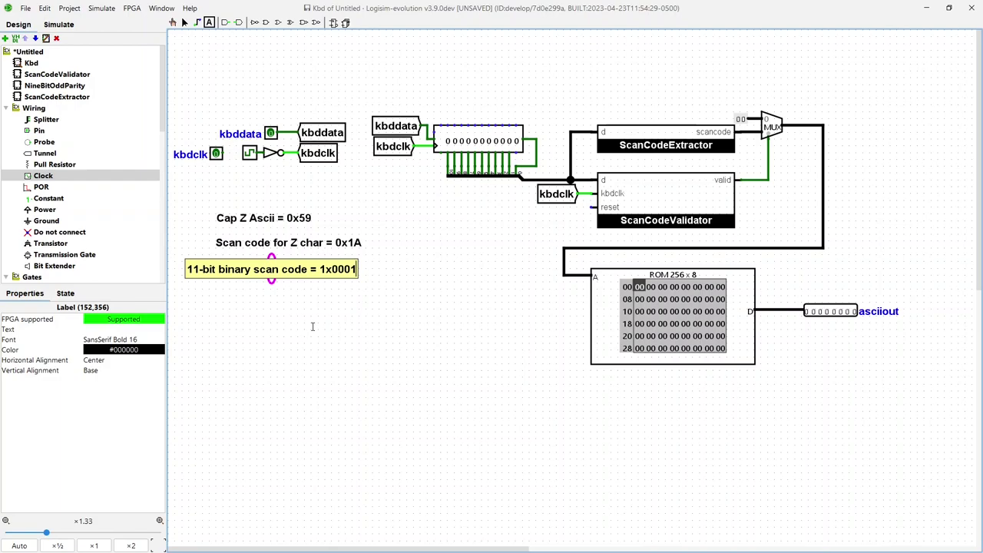
type("1010")
key("Left")
key("Left")
key("Left")
key("Left")
key("Right")
key("Right")
key("Right")
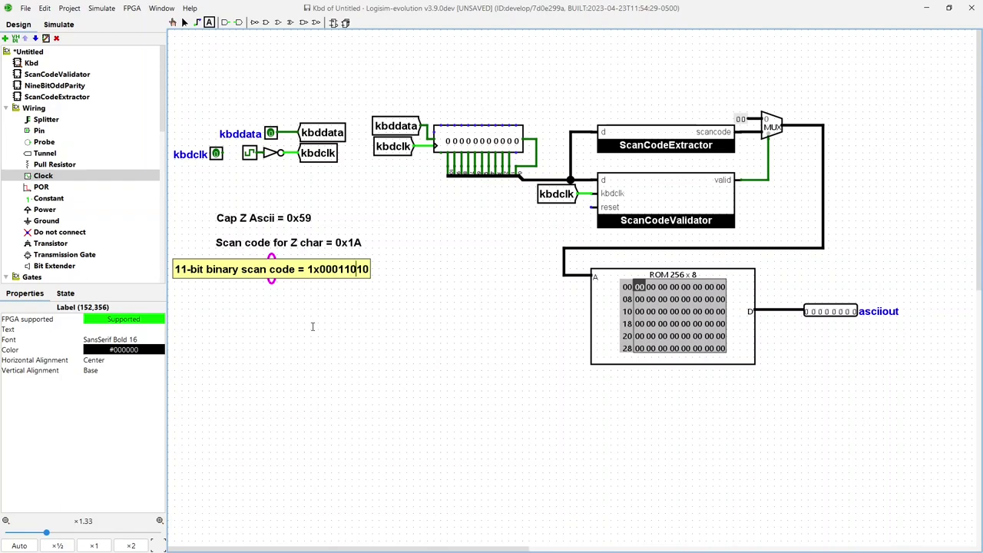
key("Left")
key("Right")
key("Right")
type("0")
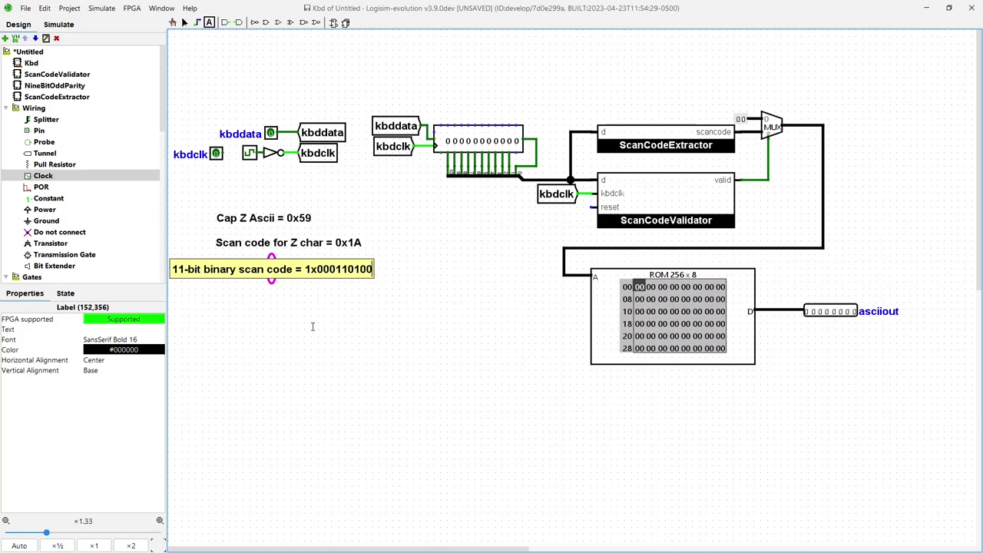
key("Left")
key("Left")
key("Left")
key("Left")
key("Left")
key("Left")
key("Right")
key("Right")
key("Right")
key("Right")
key("Left")
key("Left")
key("Left")
key("Left")
key("Left")
key("Left")
key("Left")
key("BackSpace")
type("0")
key("Right")
key("Right")
key("Right")
key("Right")
key("Right")
key("Right")
key("Right")
key("Left")
key("Left")
key("Left")
key("Left")
key("Left")
key("Left")
key("Left")
key("Left")
key("Left")
key("Right")
key("Right")
left_click(402, 311)
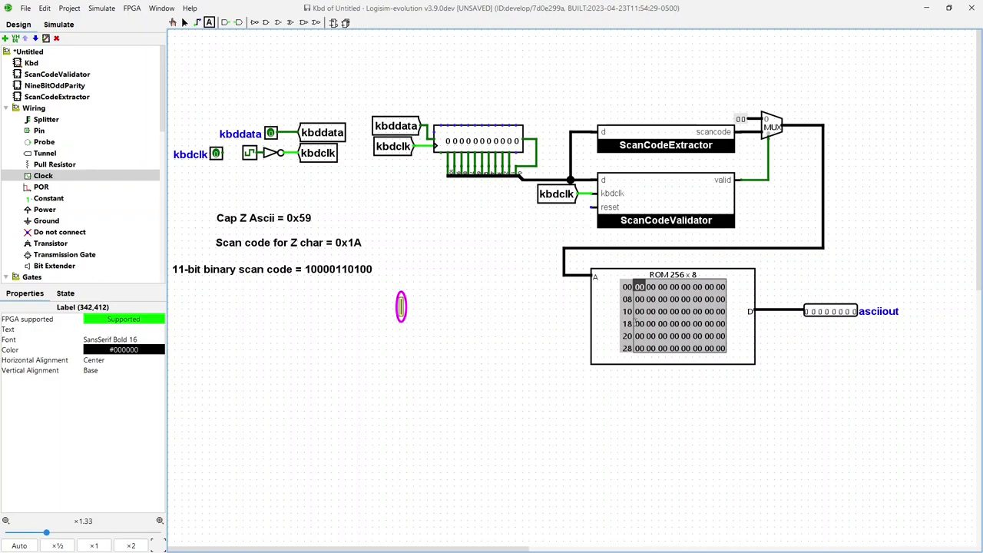
- Store 59 at ROM address 1A through Edit Contents, then switch to the Poke tool
left_click(661, 324)
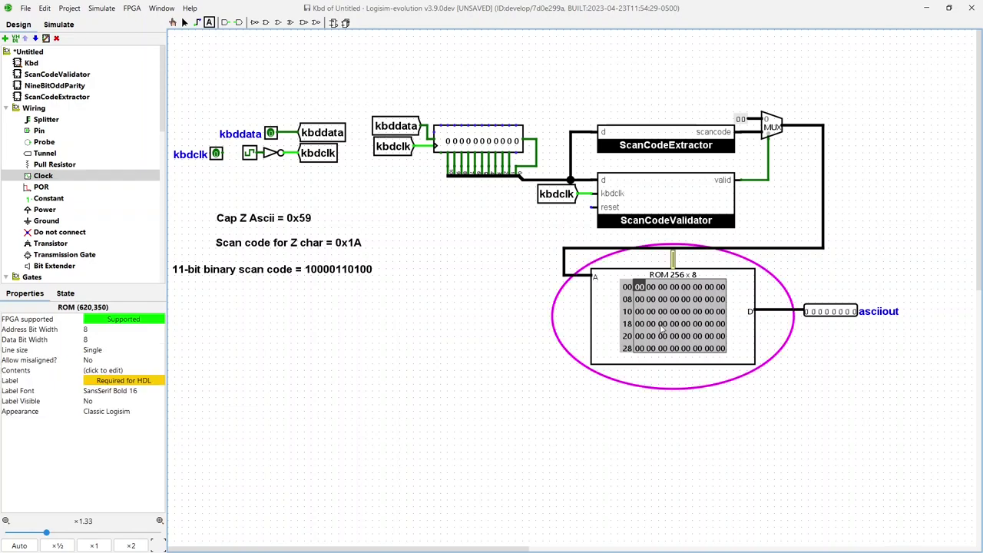
right_click(662, 329)
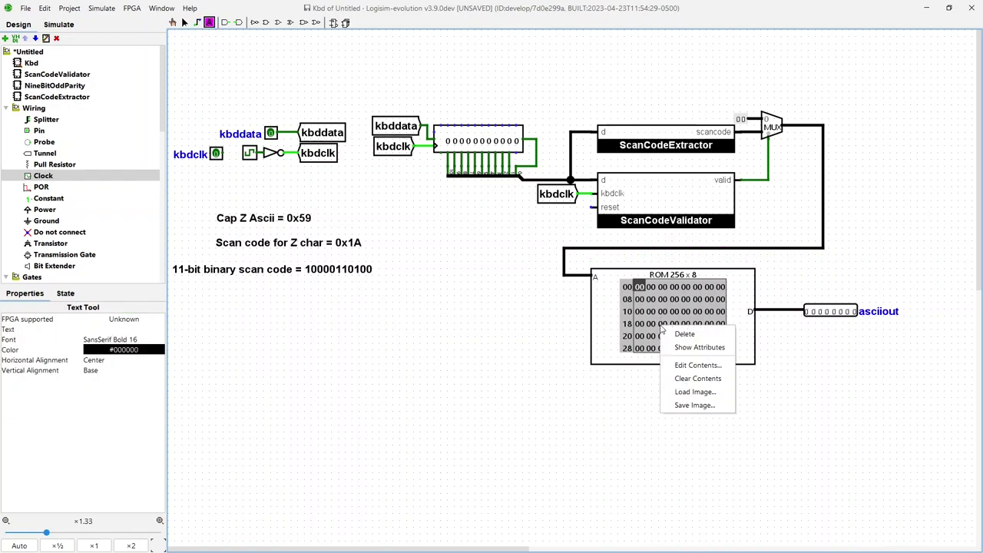
left_click(689, 366)
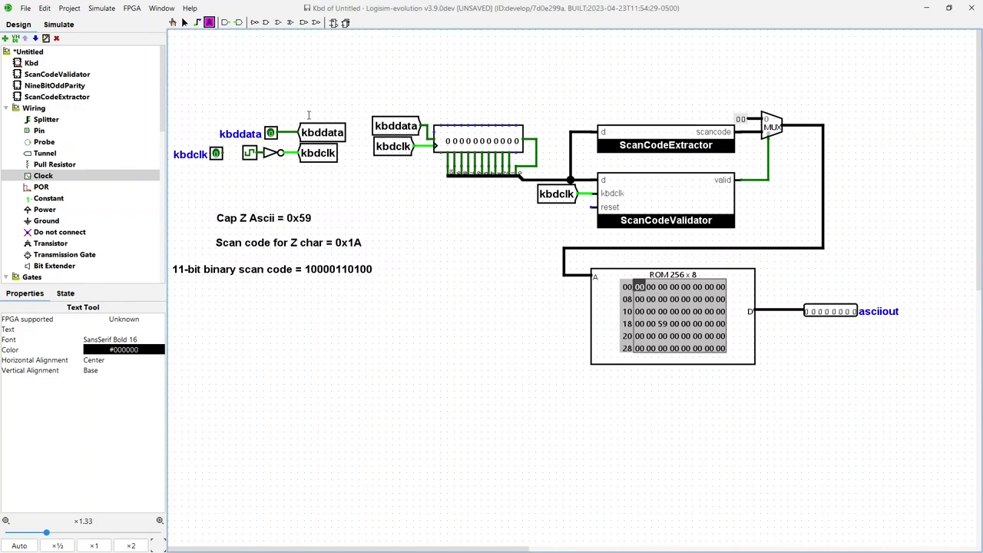
left_click(173, 23)
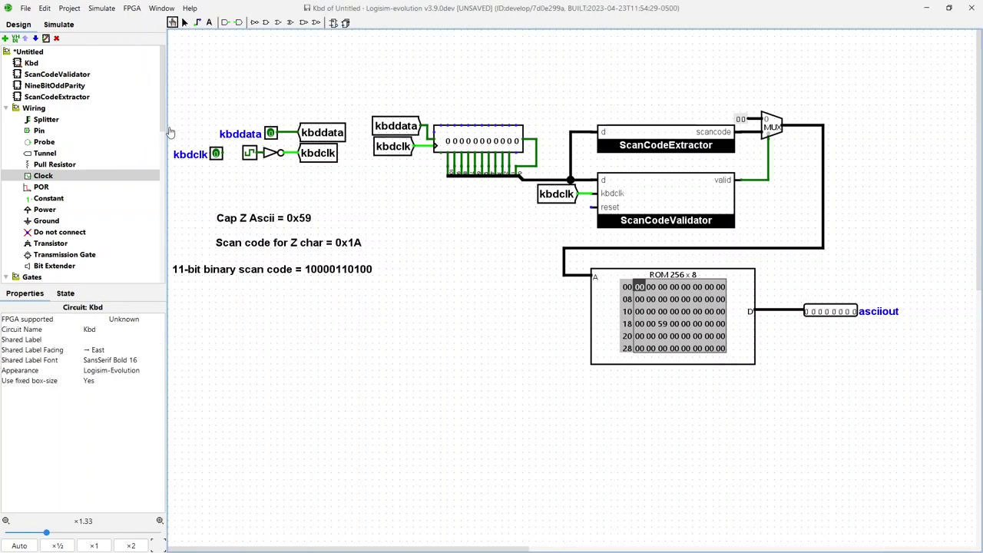
- Reset the simulation to a clean state from the Simulate menu
left_click(59, 25)
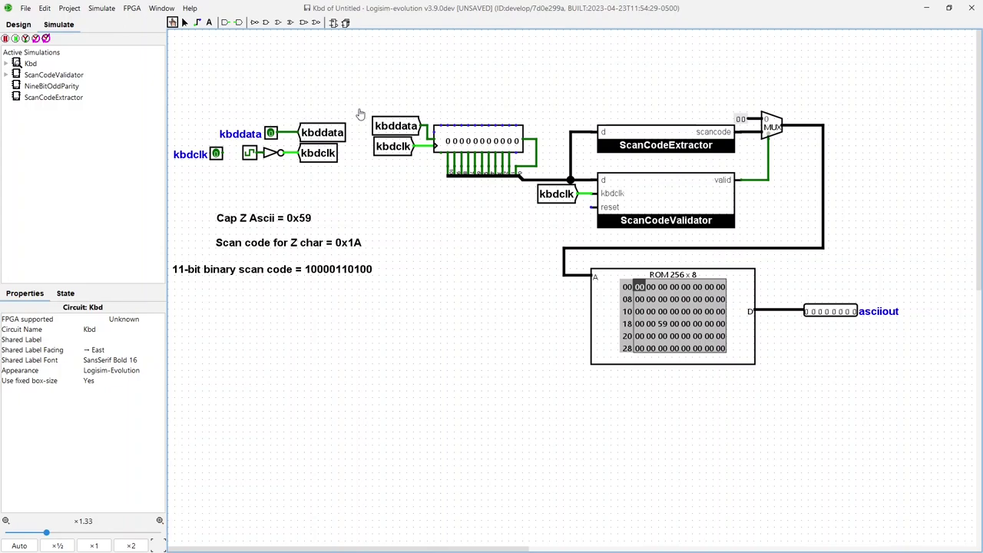
left_click(101, 8)
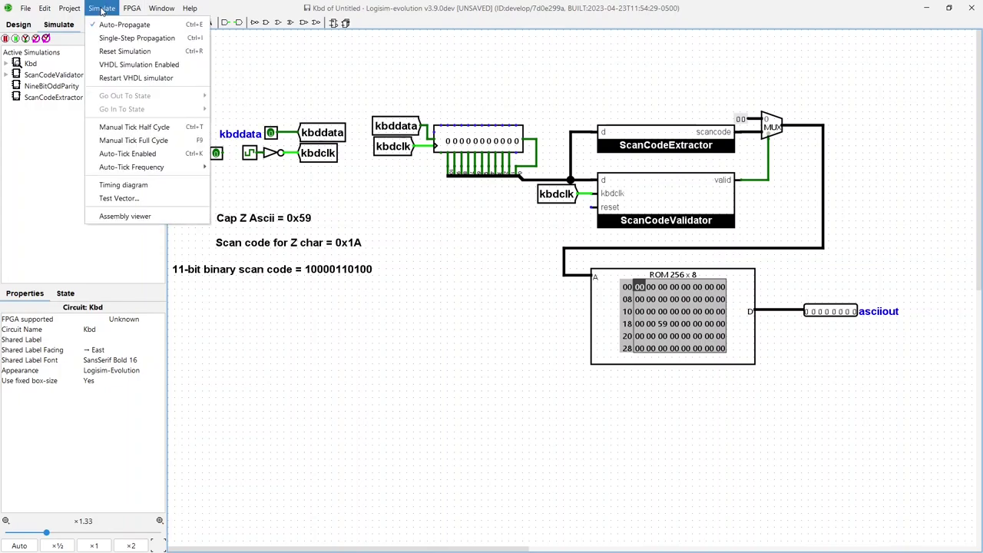
left_click(115, 52)
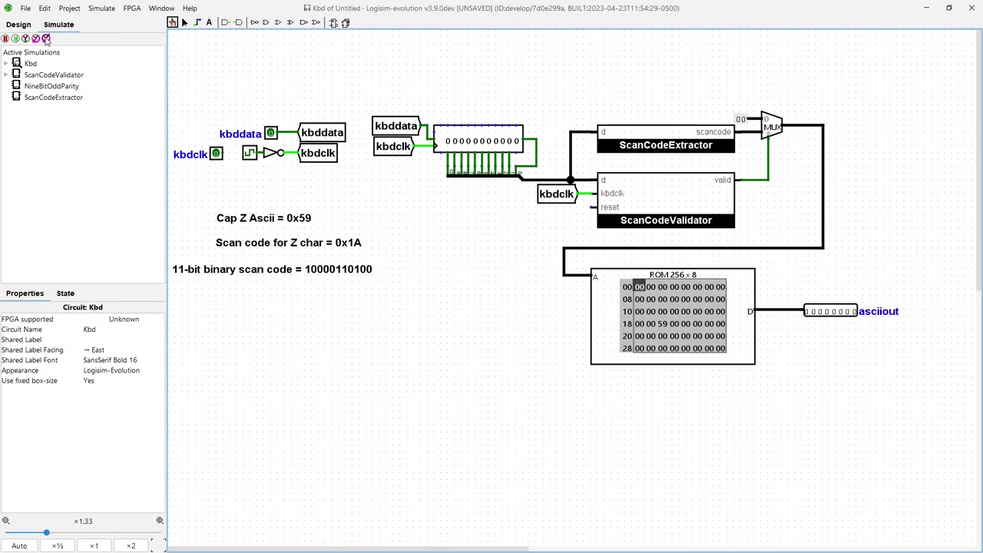
- Clock the Z scan code bits 1, 0, 1, 1, 0… into the shift register via kbddata
left_click(271, 134)
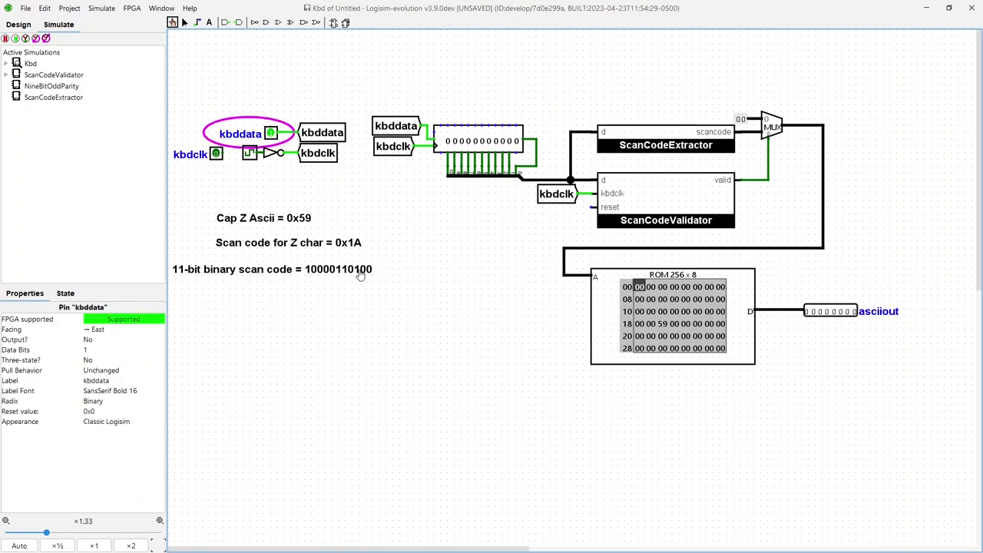
left_click(45, 40)
left_click(270, 133)
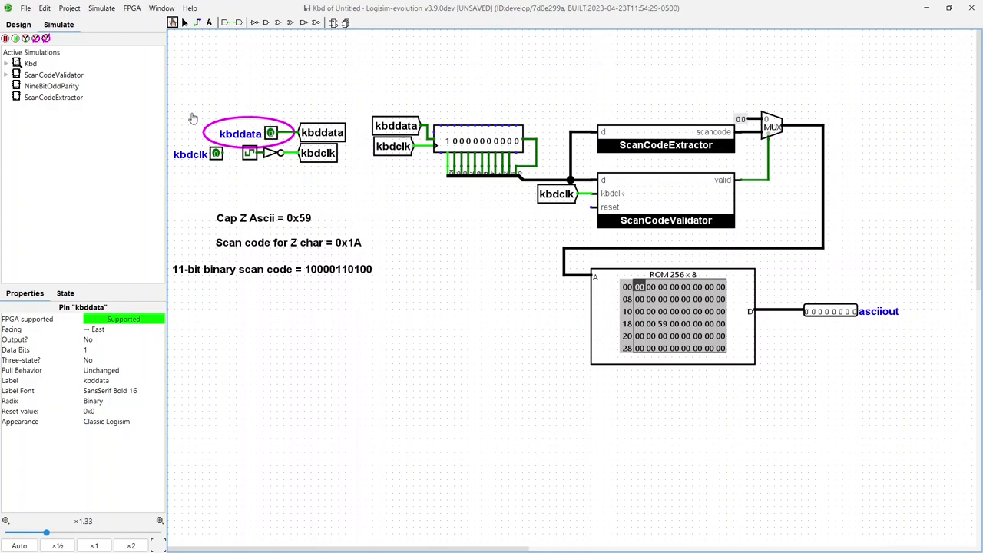
left_click(46, 40)
left_click(270, 134)
double_click(46, 38)
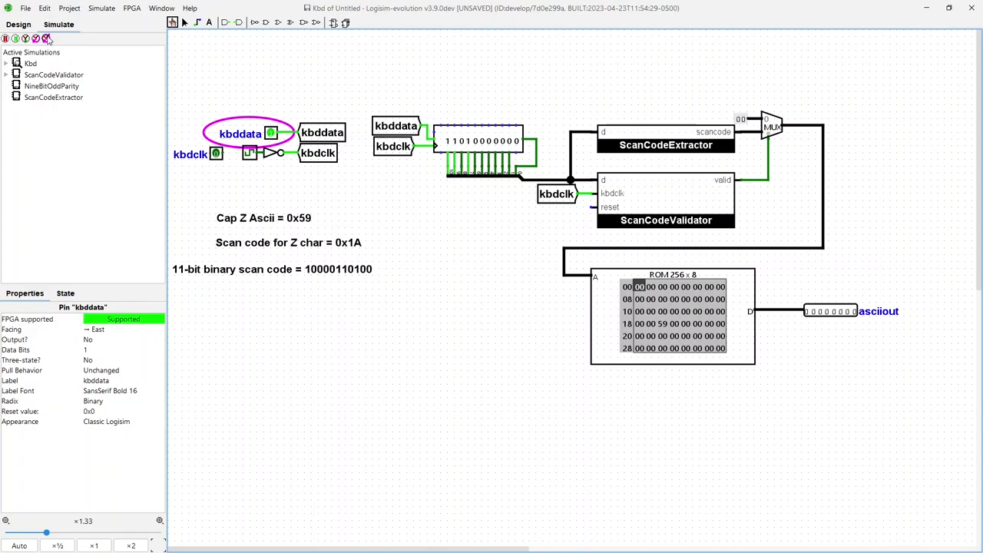
left_click(270, 134)
left_click(46, 38)
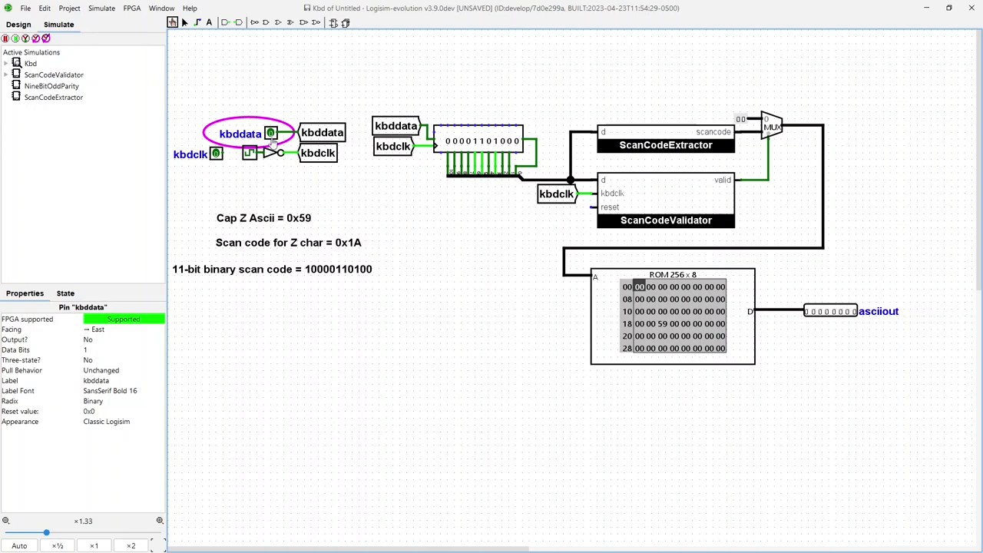
left_click(47, 39)
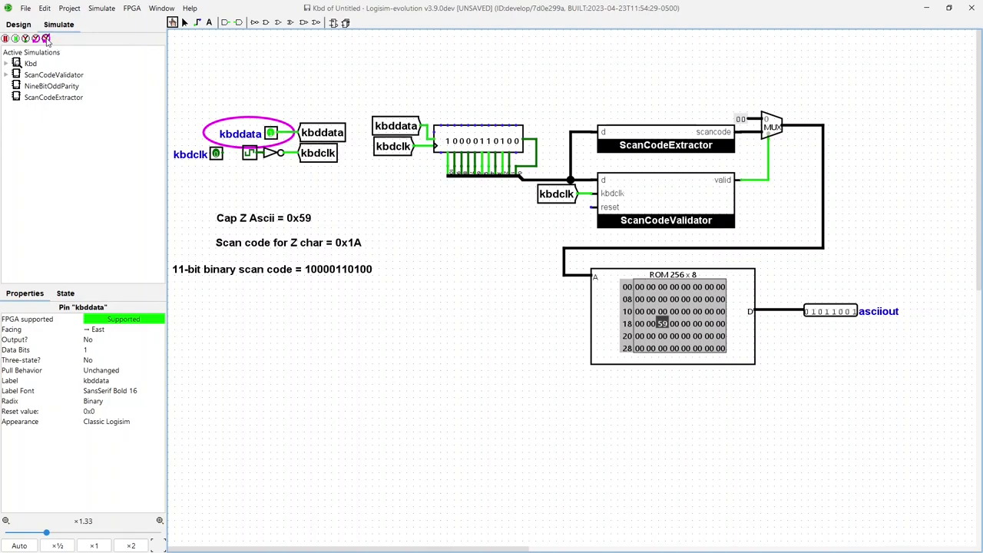